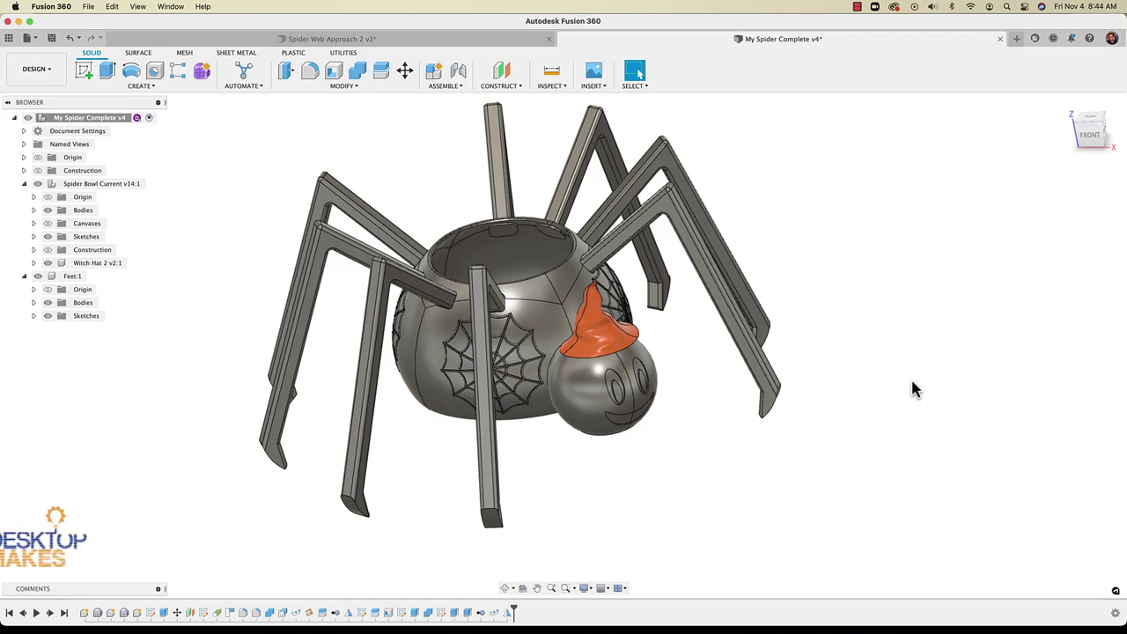
Examine the raised spider web on the side of the finished spider bowl, close to the head with the witch hat
shift+scroll(912, 389, right, 10)
shift+scroll(912, 389, right, 10)
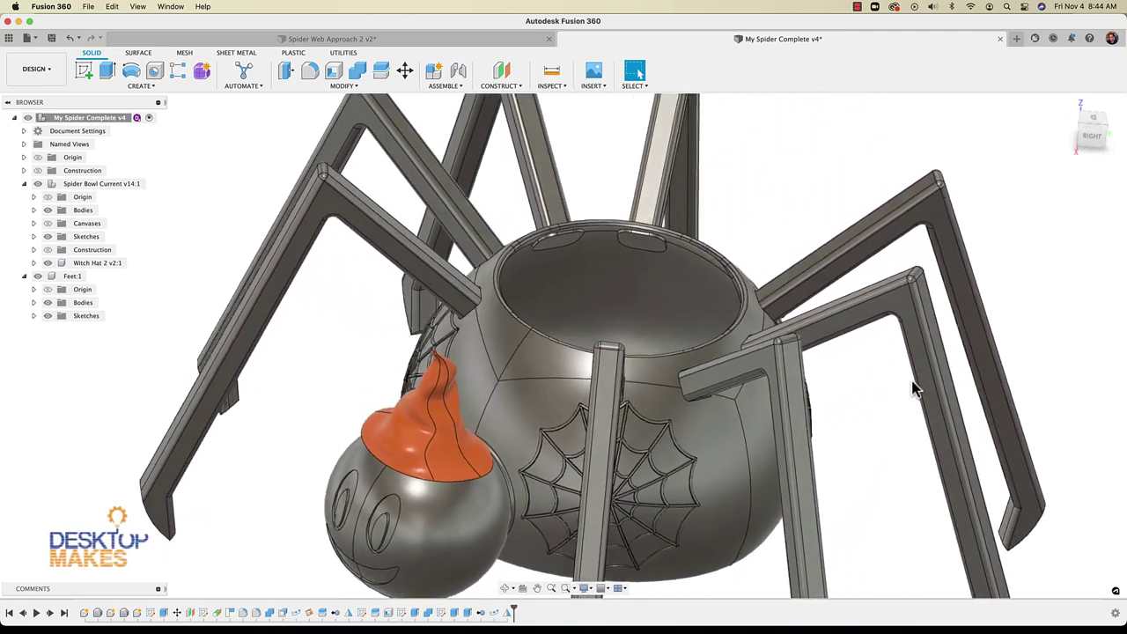
scroll(766, 402, up, 3)
shift+scroll(709, 392, down, 5)
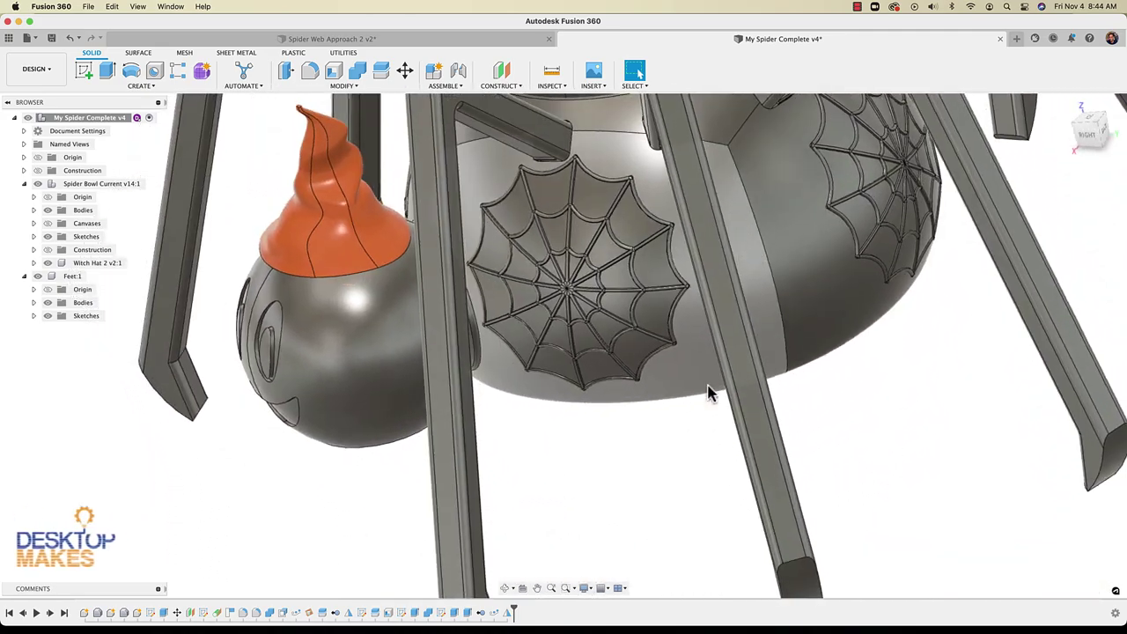
scroll(654, 397, up, 4)
shift+scroll(654, 397, right, 3)
shift+middle_drag(652, 399, 629, 231)
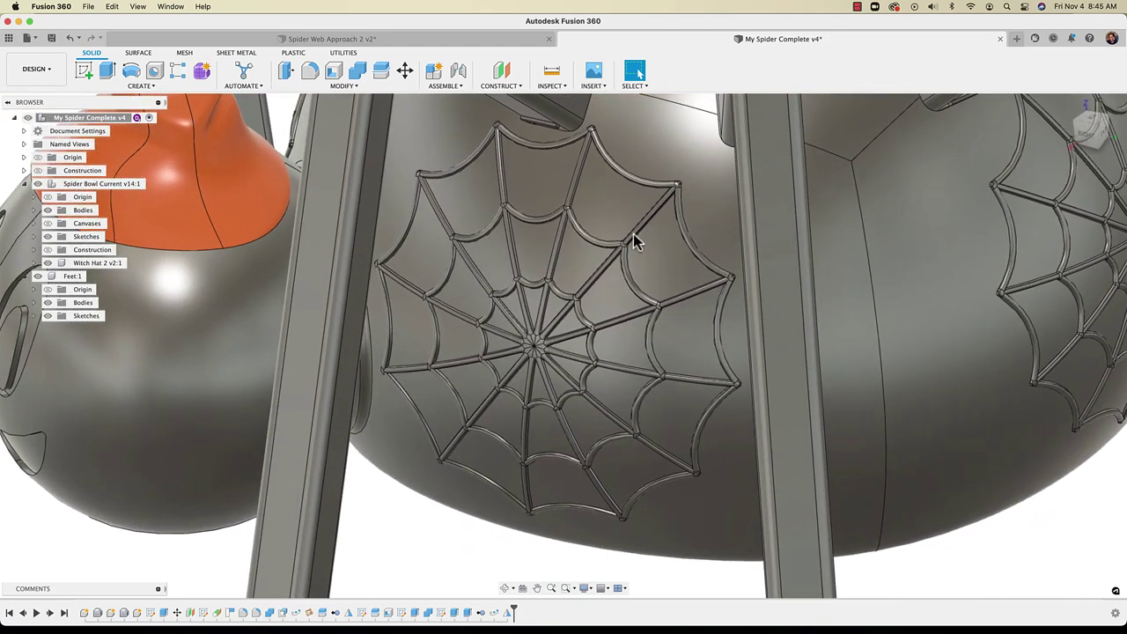
click(633, 233)
shift+scroll(633, 232, right, 5)
scroll(373, 389, down, 8)
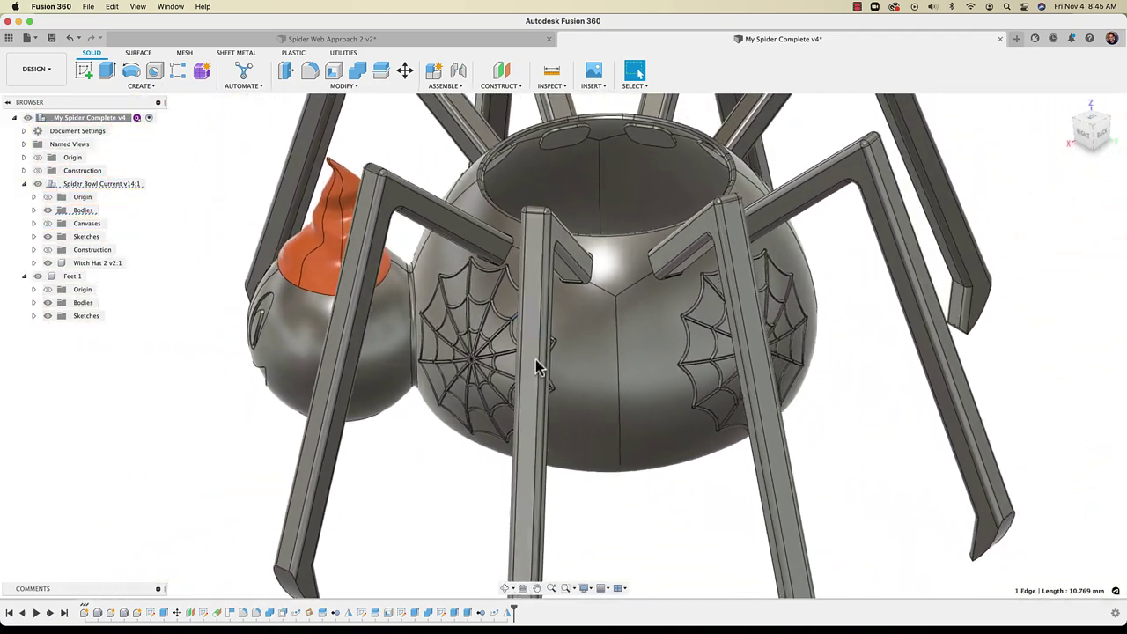
Inspect how the other spider webs follow the curved surface around the back and opposite side of the bowl
shift+middle_drag(535, 364, 616, 252)
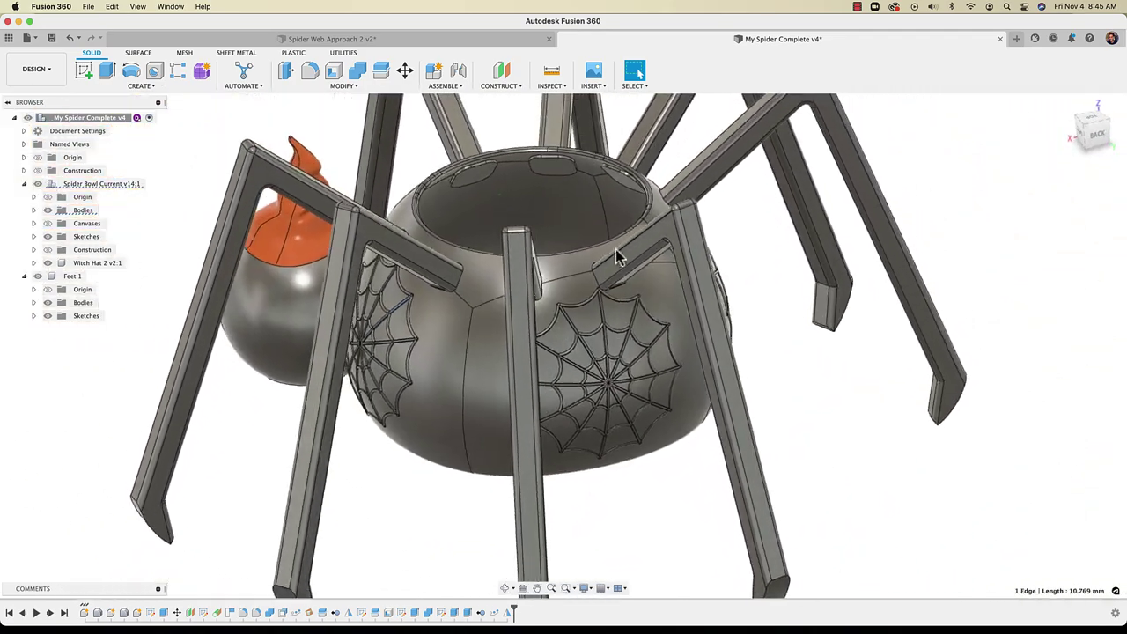
scroll(460, 357, up, 7)
scroll(451, 345, down, 5)
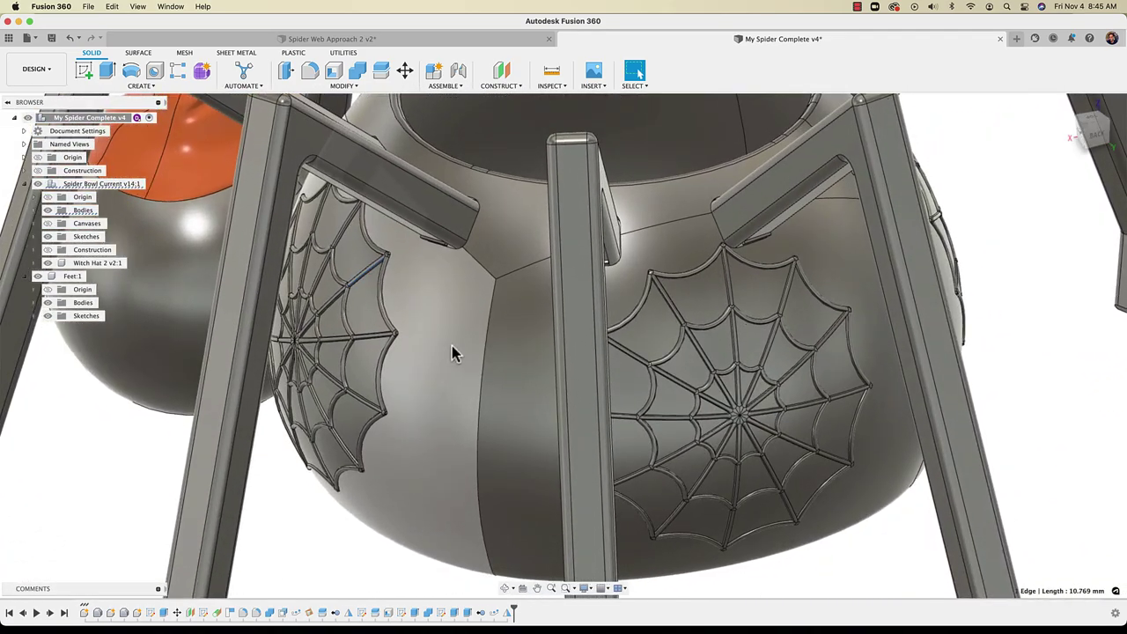
scroll(445, 360, up, 5)
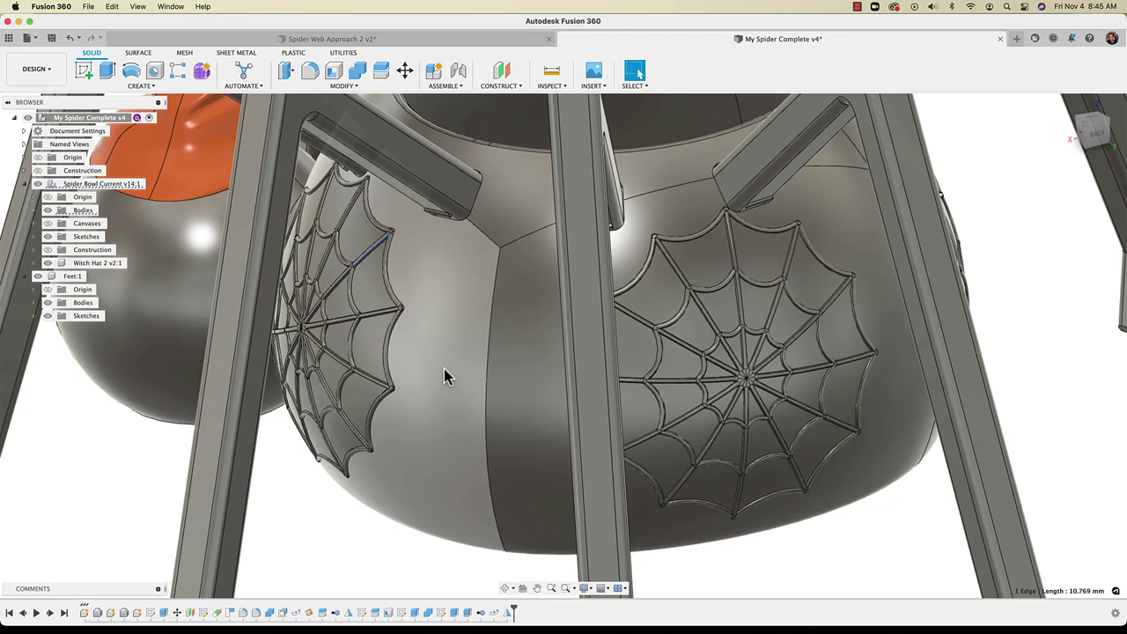
shift+middle_drag(444, 369, 672, 395)
scroll(682, 349, up, 5)
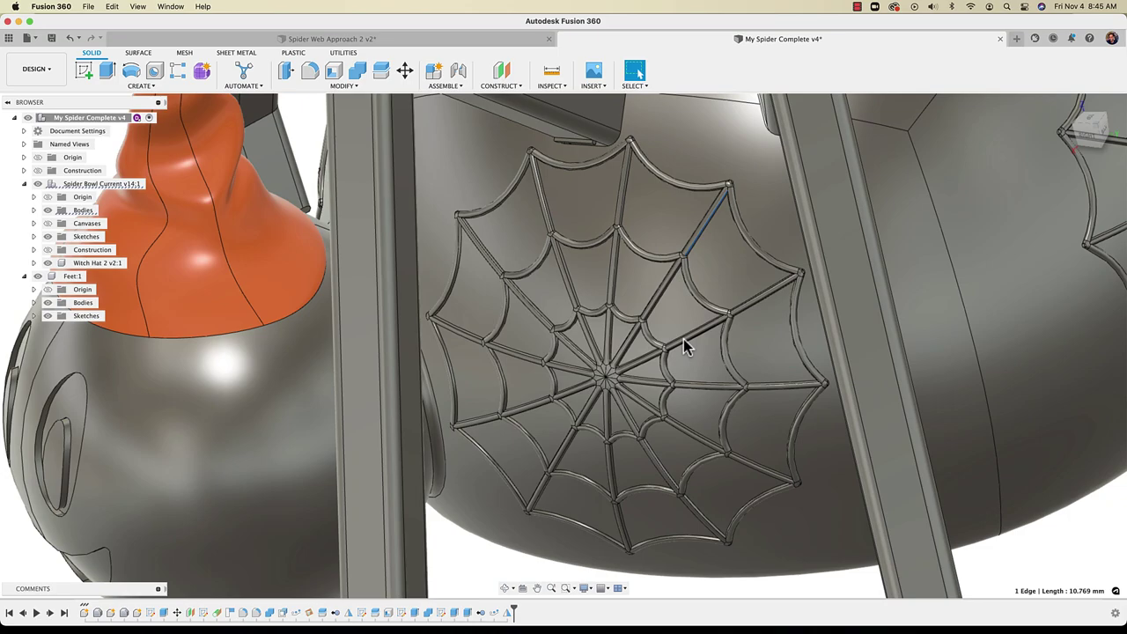
scroll(684, 341, down, 5)
shift+middle_drag(732, 355, 638, 299)
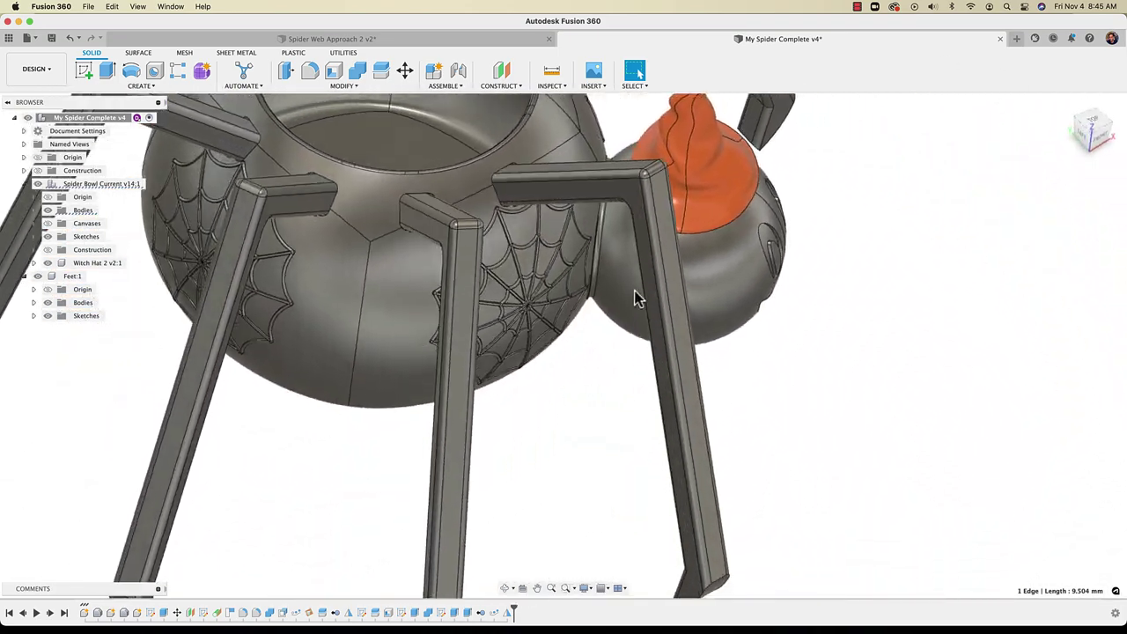
scroll(571, 344, down, 4)
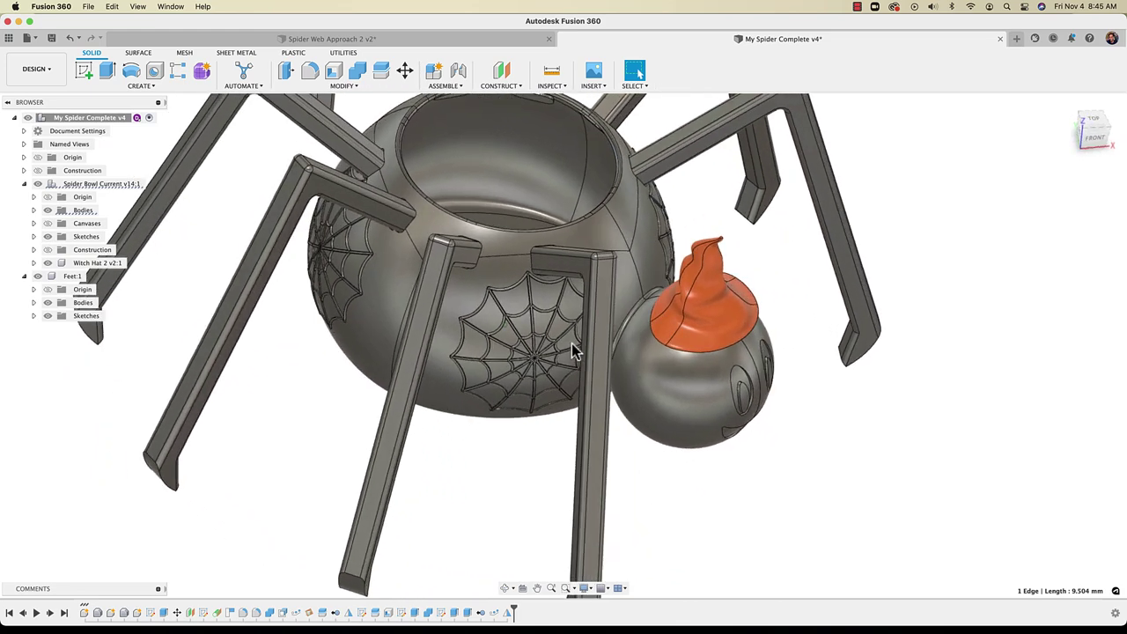
shift+scroll(572, 344, left, 2)
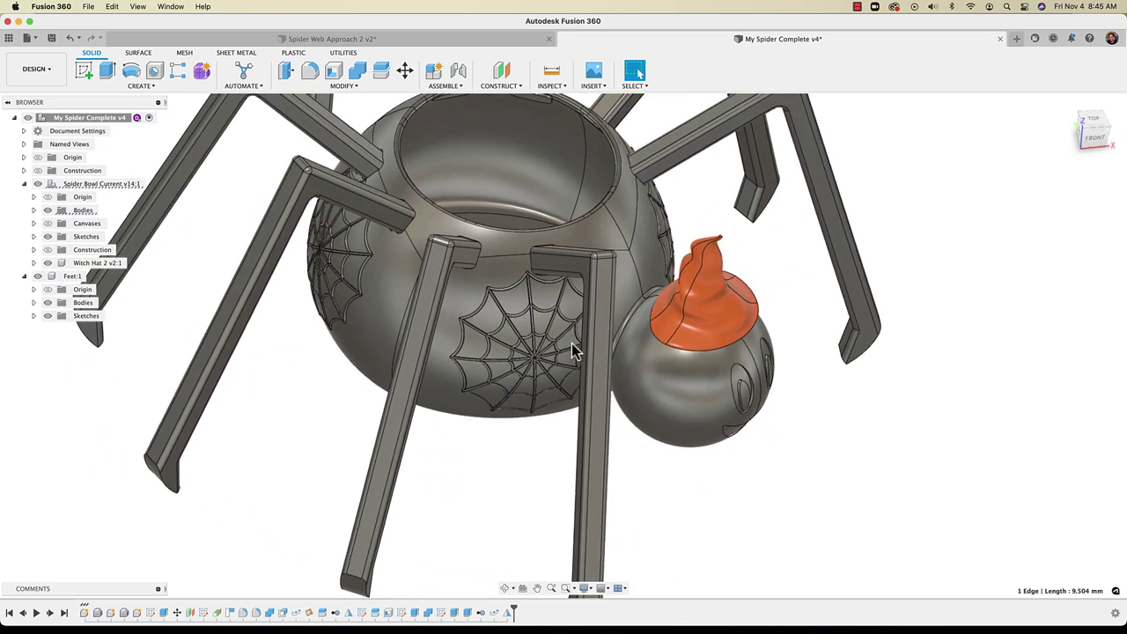
shift+scroll(571, 343, right, 8)
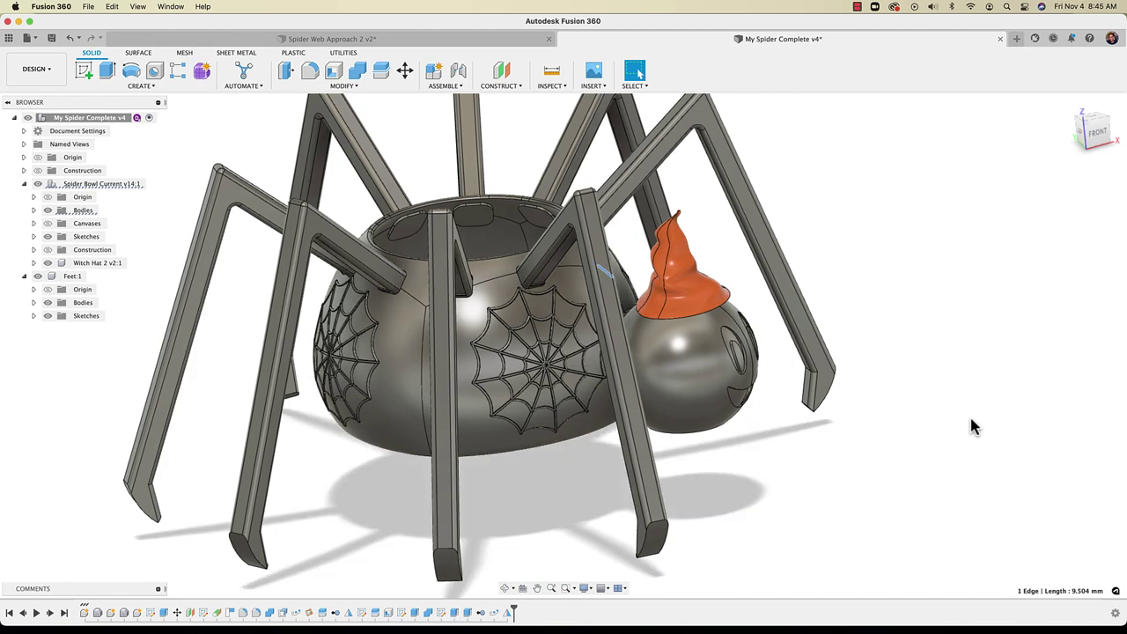
Switch to the web browser and read the video comments about extruding and thickening sketch lines and using the solid Pipe tool
key(super+Tab)
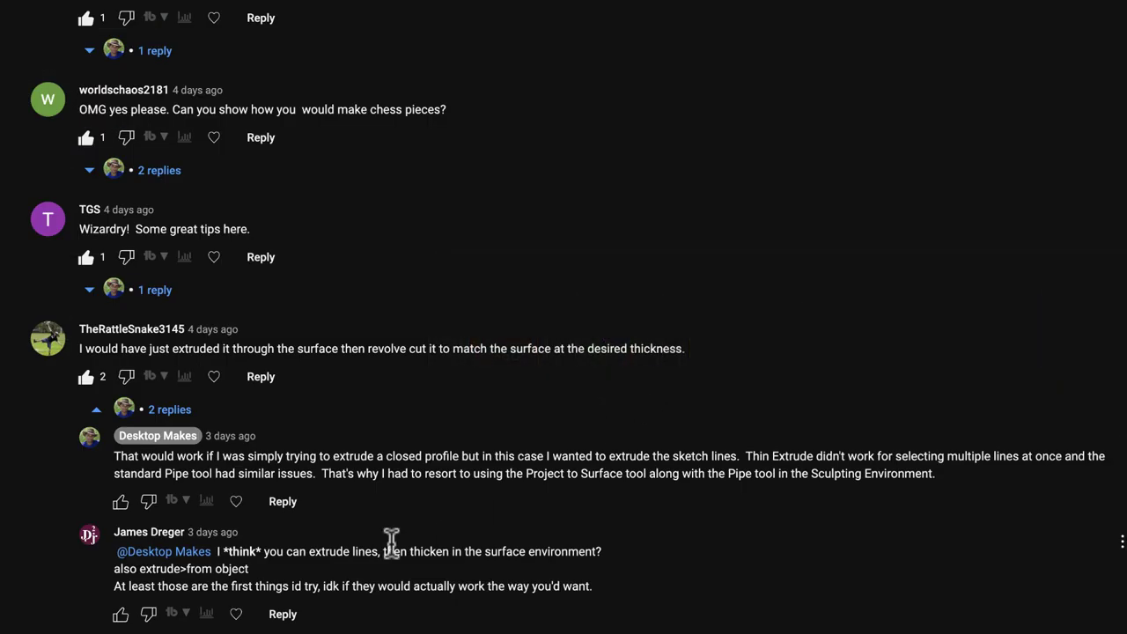
scroll(193, 480, down, 2)
scroll(194, 479, down, 4)
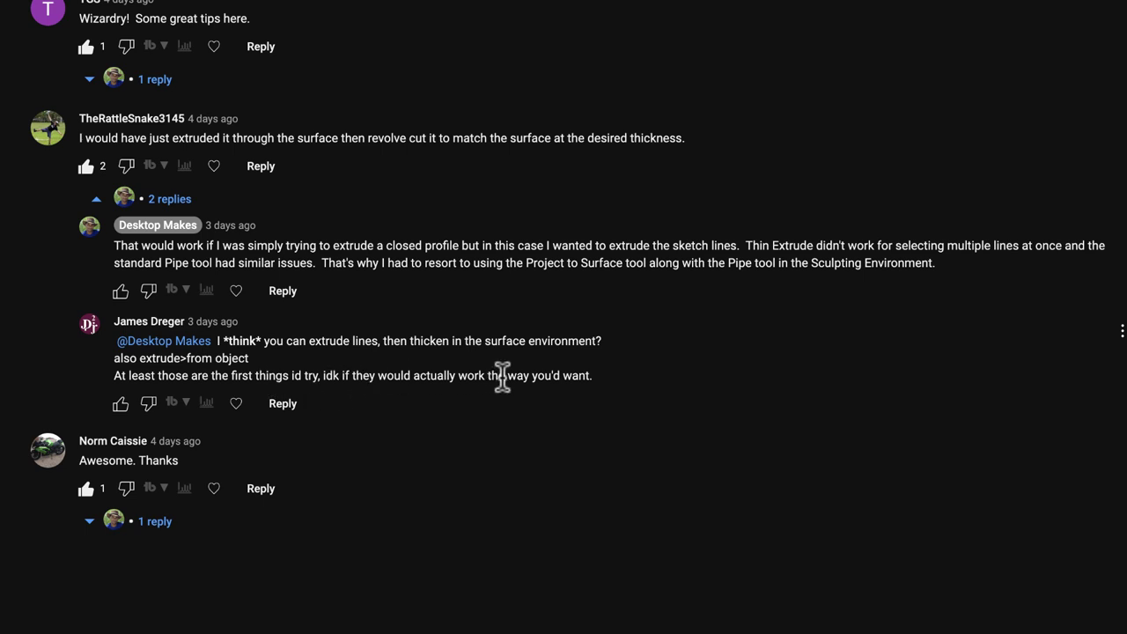
scroll(502, 375, up, 1)
drag(591, 388, 263, 363)
scroll(262, 363, up, 1)
scroll(264, 365, up, 3)
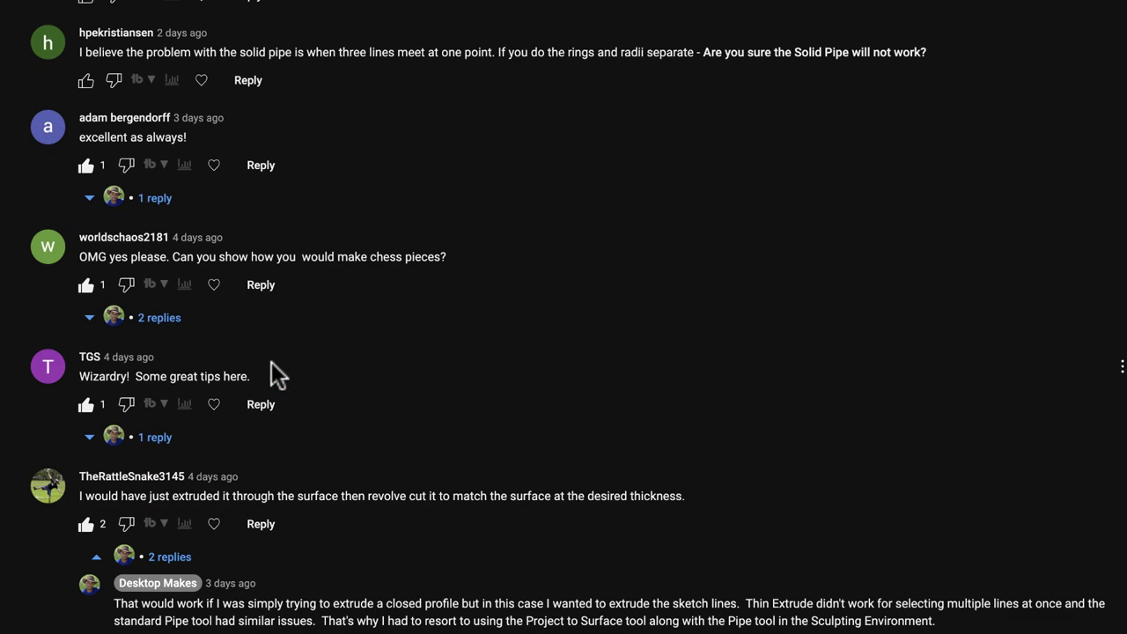
scroll(271, 374, up, 2)
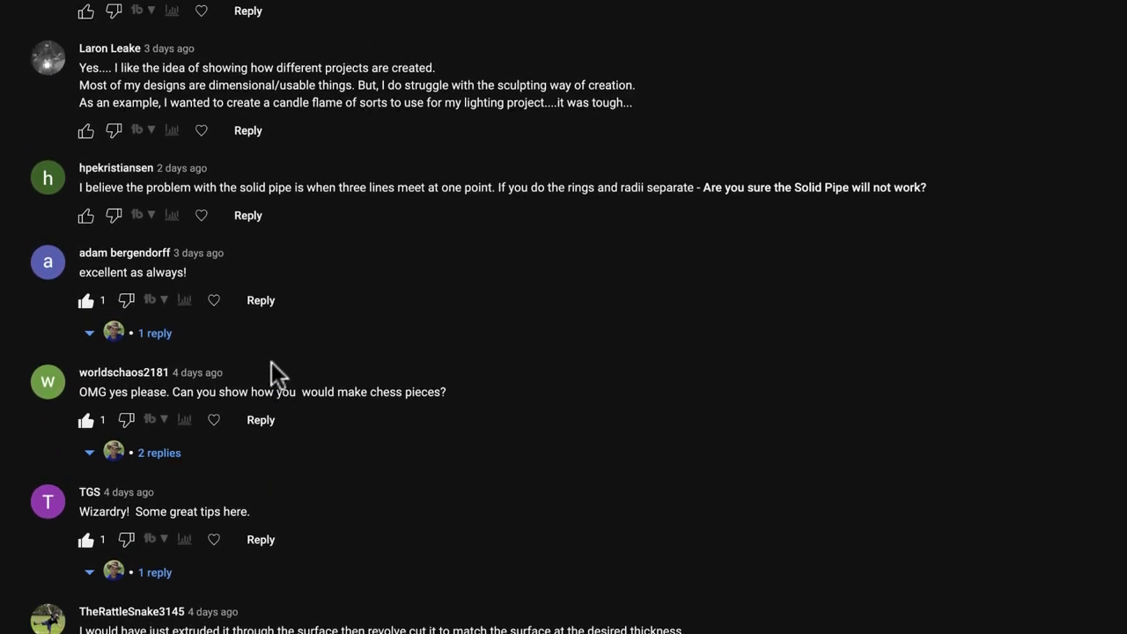
scroll(271, 374, up, 1)
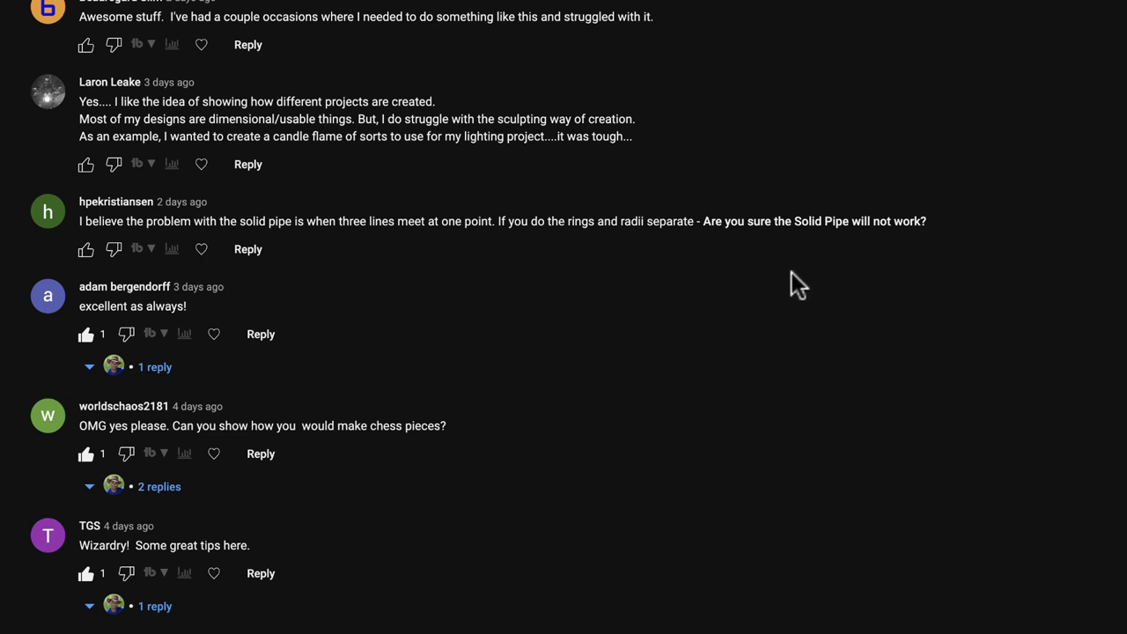
Switch back to Fusion 360 and bring up the Spider Web Approach 2 design with the plain bowl and web sketch
key(super+Tab)
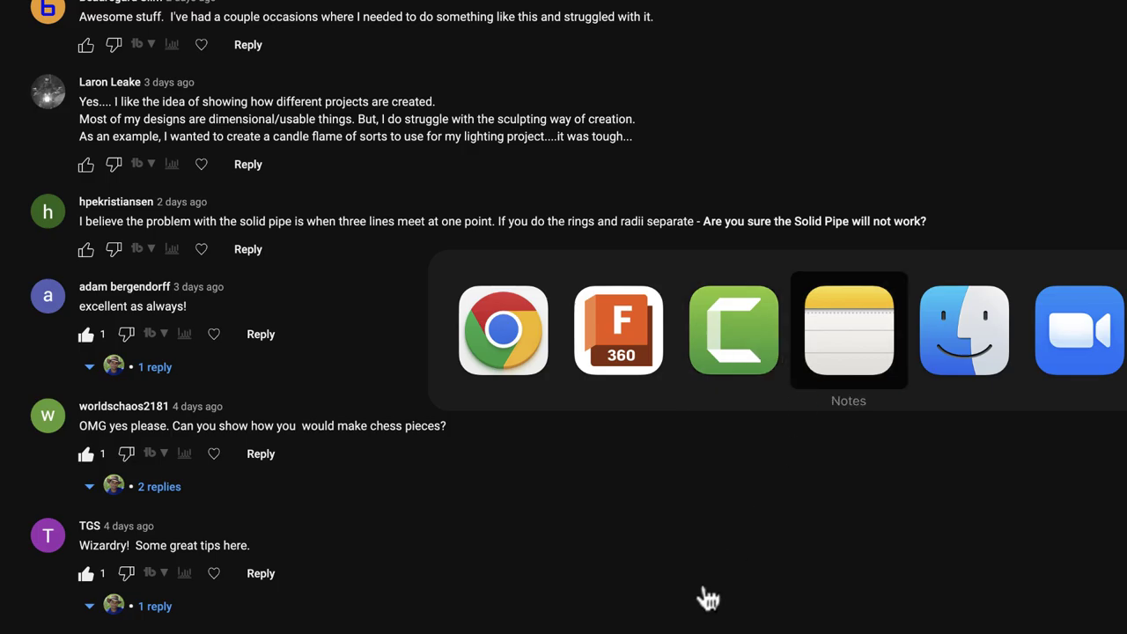
click(647, 367)
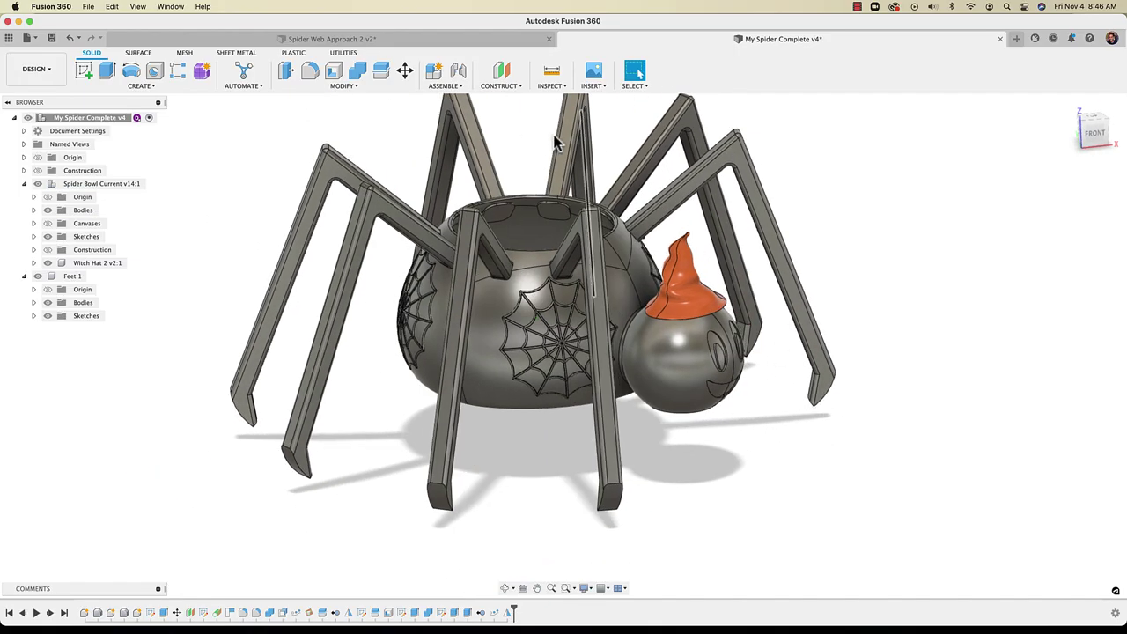
click(440, 42)
middle_drag(487, 523, 472, 484)
shift+middle_drag(528, 397, 614, 346)
click(615, 340)
click(678, 316)
shift+middle_drag(677, 315, 684, 340)
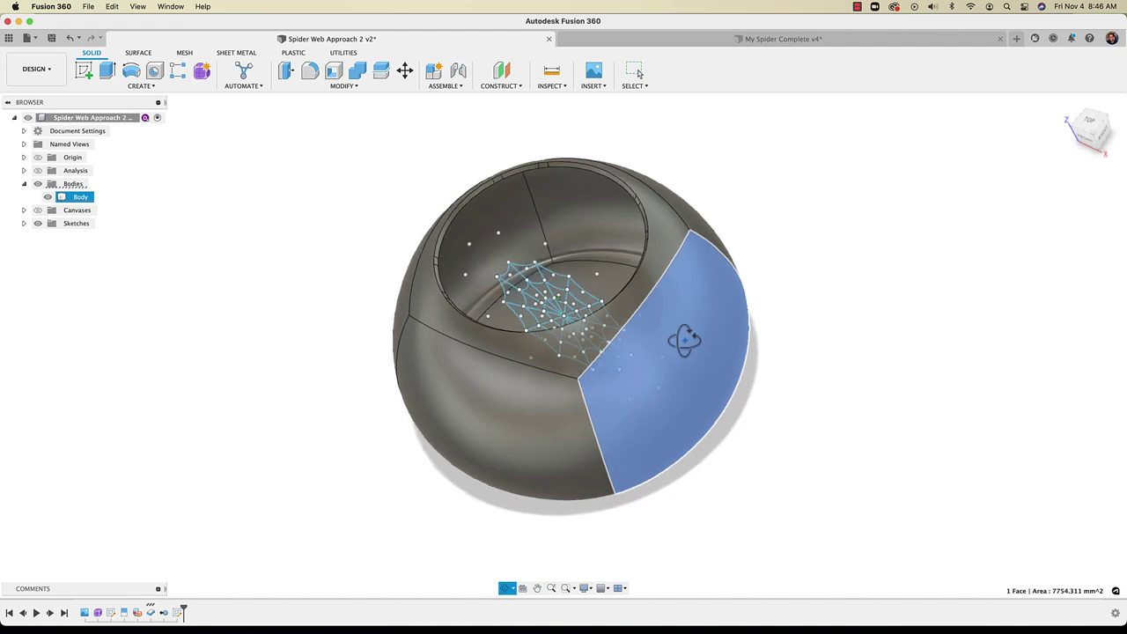
scroll(561, 295, up, 5)
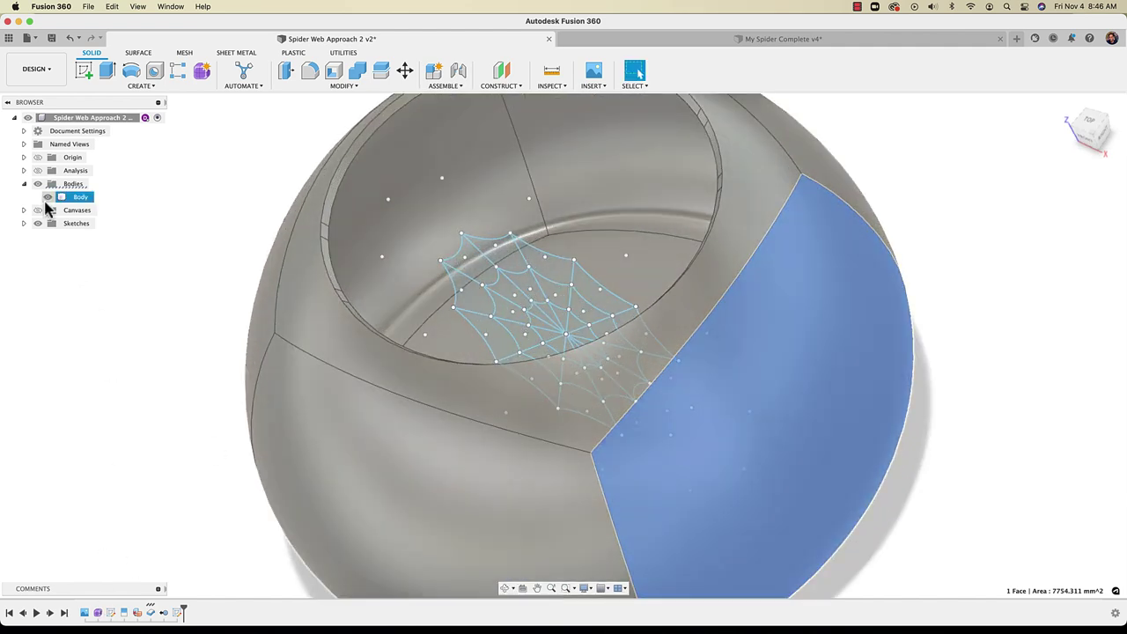
Hide the bowl body and examine the flat spider web sketch from the front
click(48, 197)
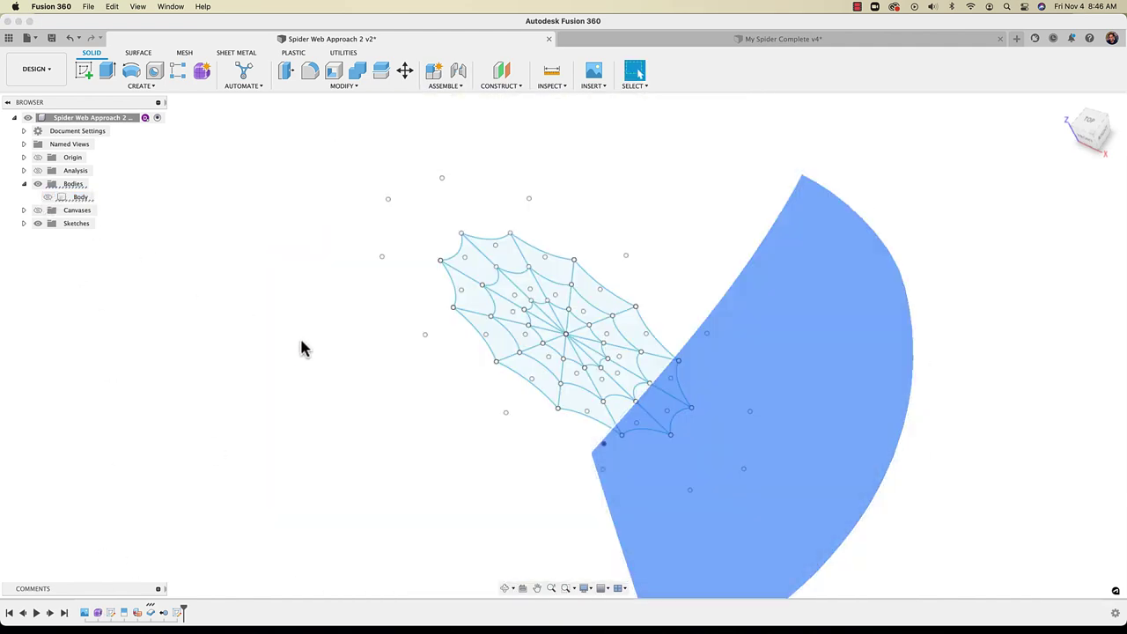
shift+middle_drag(301, 340, 415, 391)
click(353, 458)
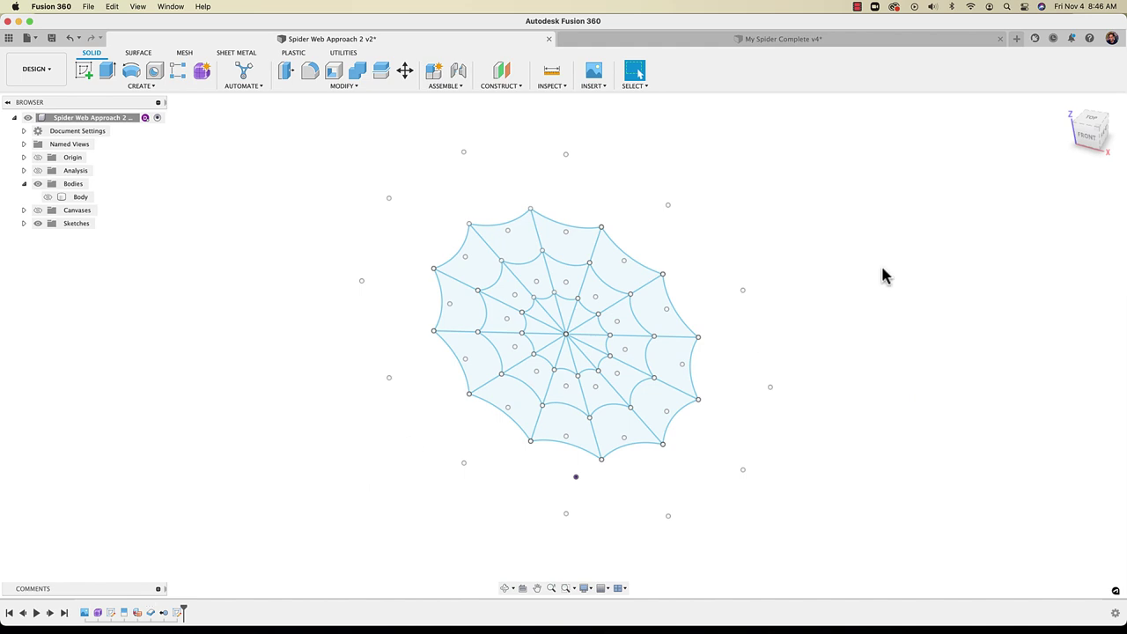
click(1092, 137)
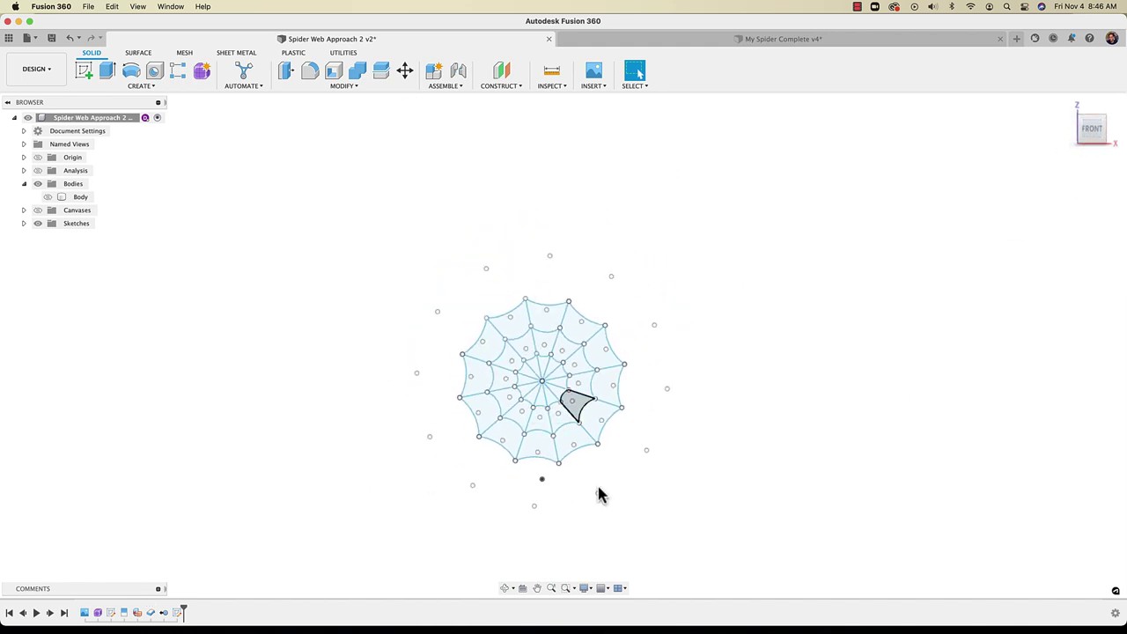
shift+middle_drag(626, 346, 605, 351)
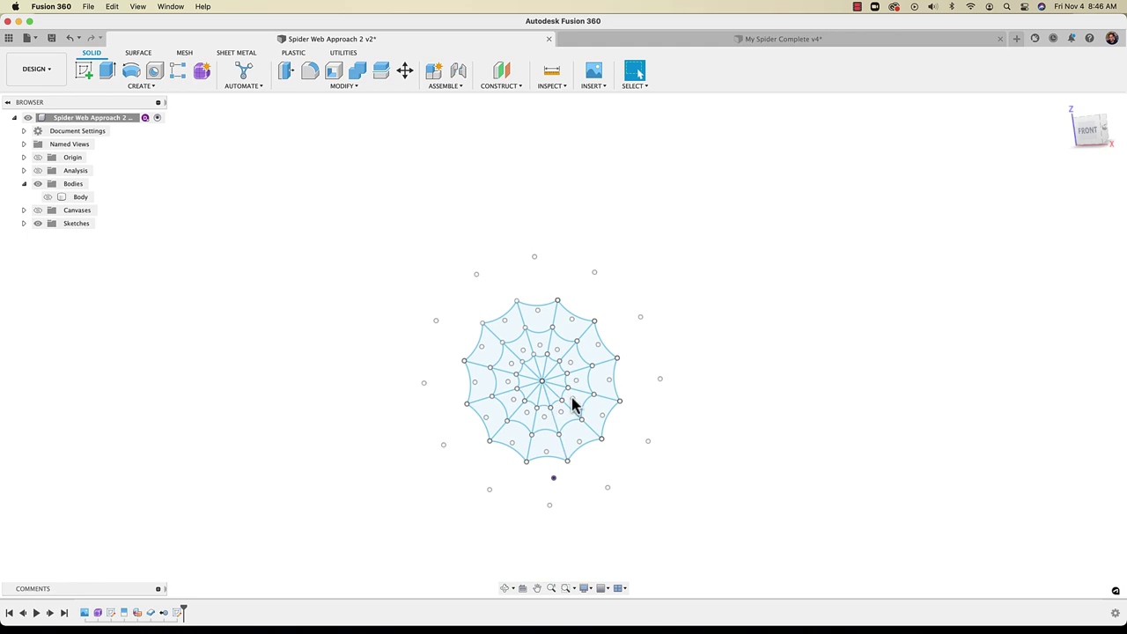
scroll(587, 370, up, 1)
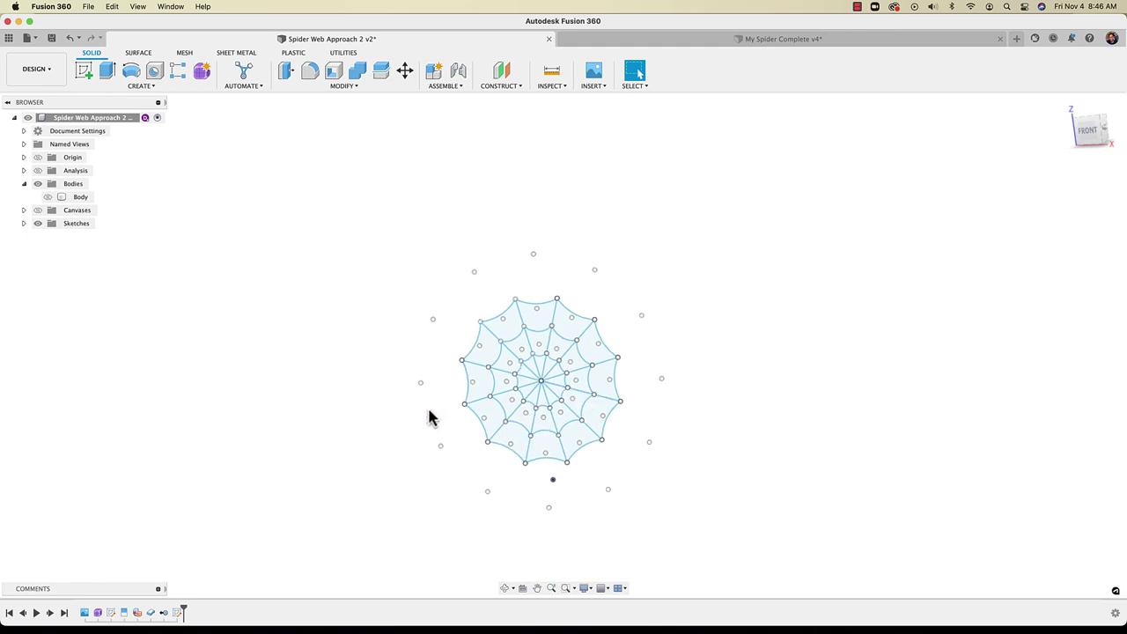
middle_drag(427, 404, 414, 370)
Show the bowl body again and check where the web sketch lies relative to it
click(44, 198)
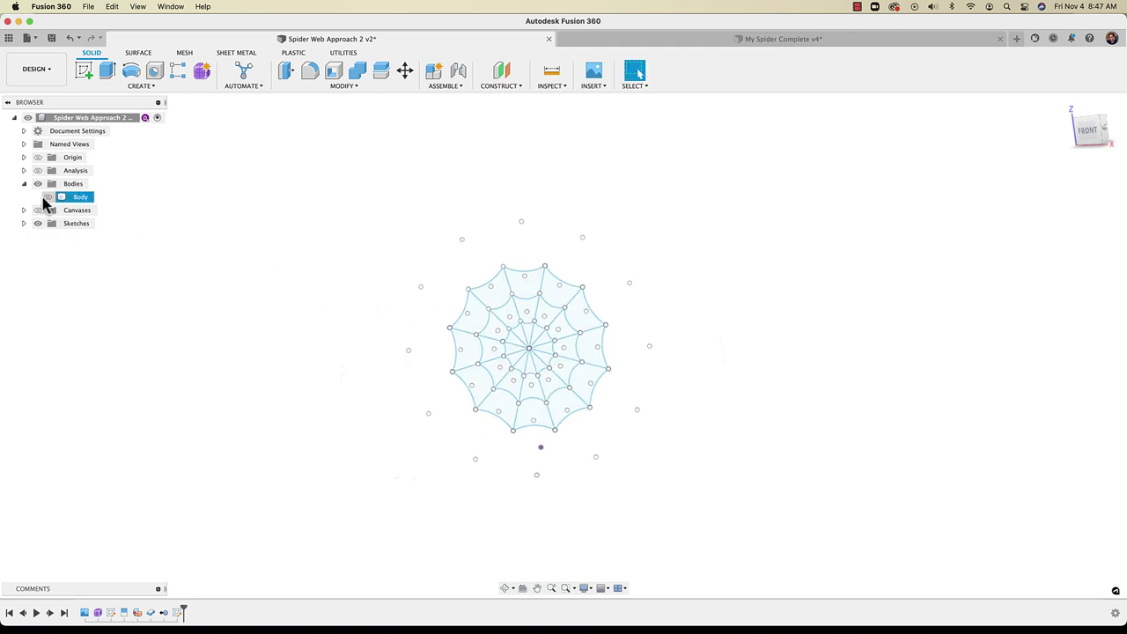
click(44, 201)
shift+middle_drag(454, 365, 424, 378)
click(442, 432)
click(303, 415)
middle_drag(303, 415, 276, 378)
Switch to the Surface tools and hide the bowl body, leaving only the spider web sketch in front view
click(163, 60)
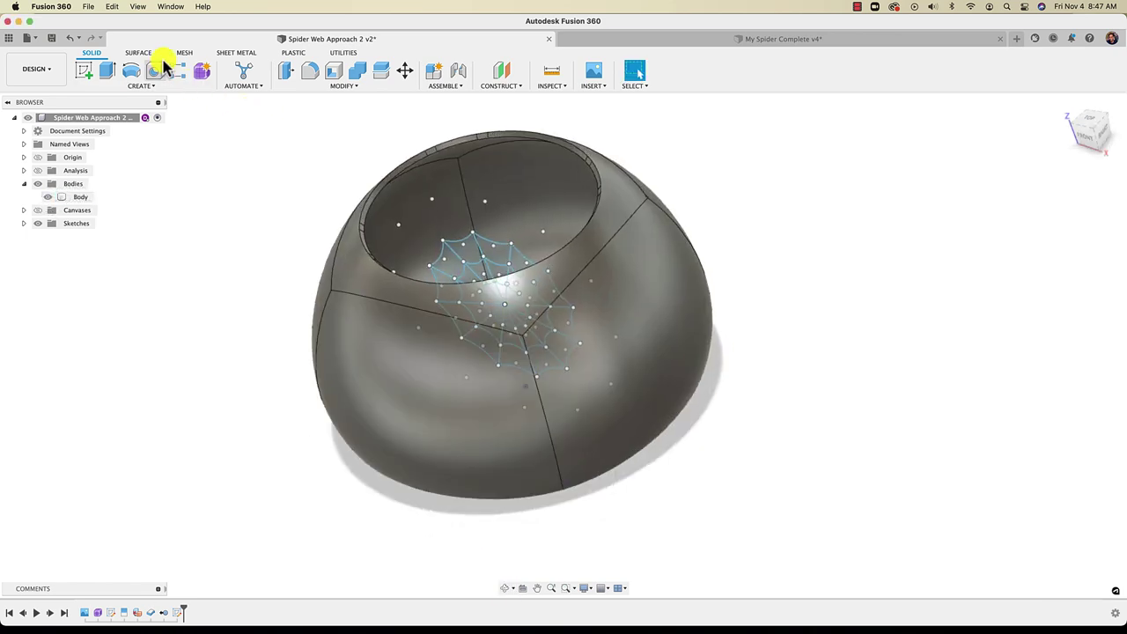
click(141, 53)
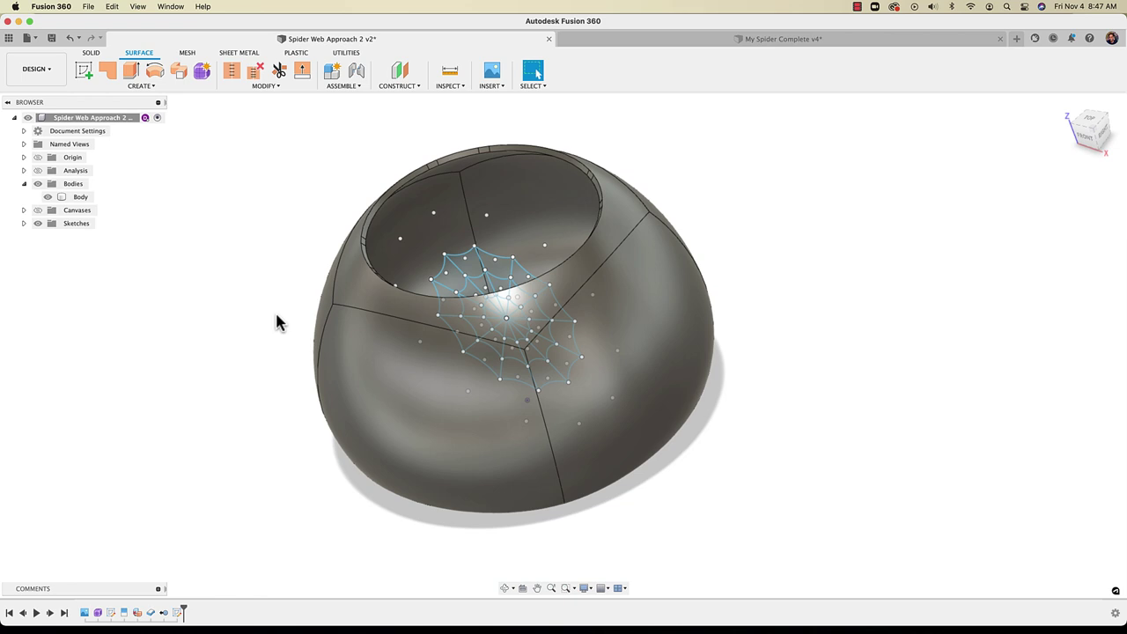
shift+middle_drag(276, 315, 280, 322)
scroll(441, 261, up, 2)
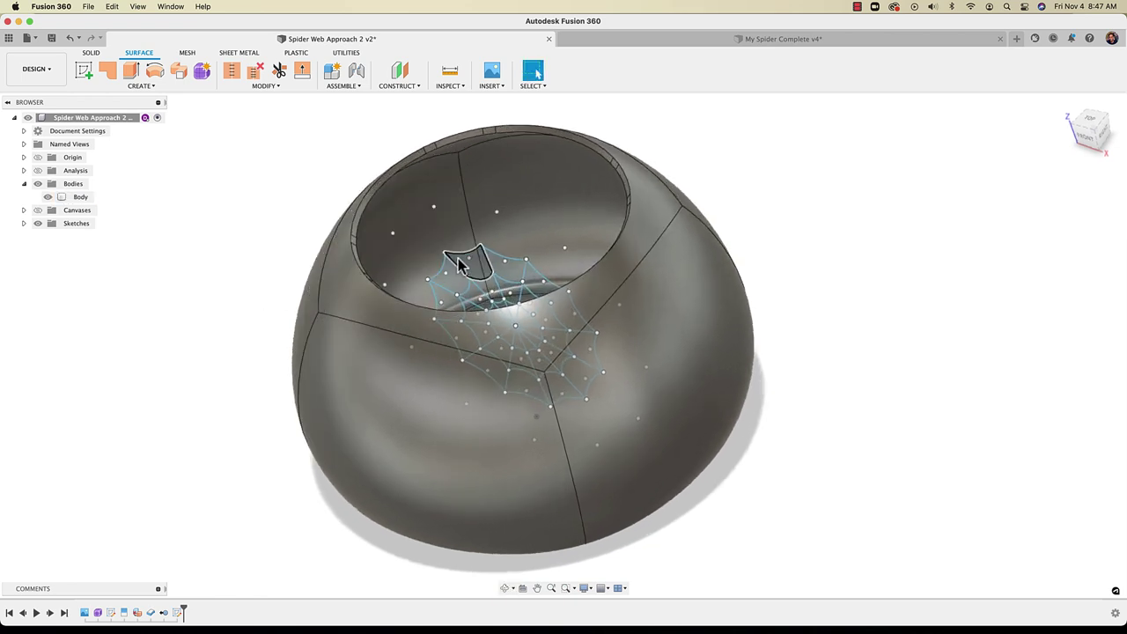
click(45, 197)
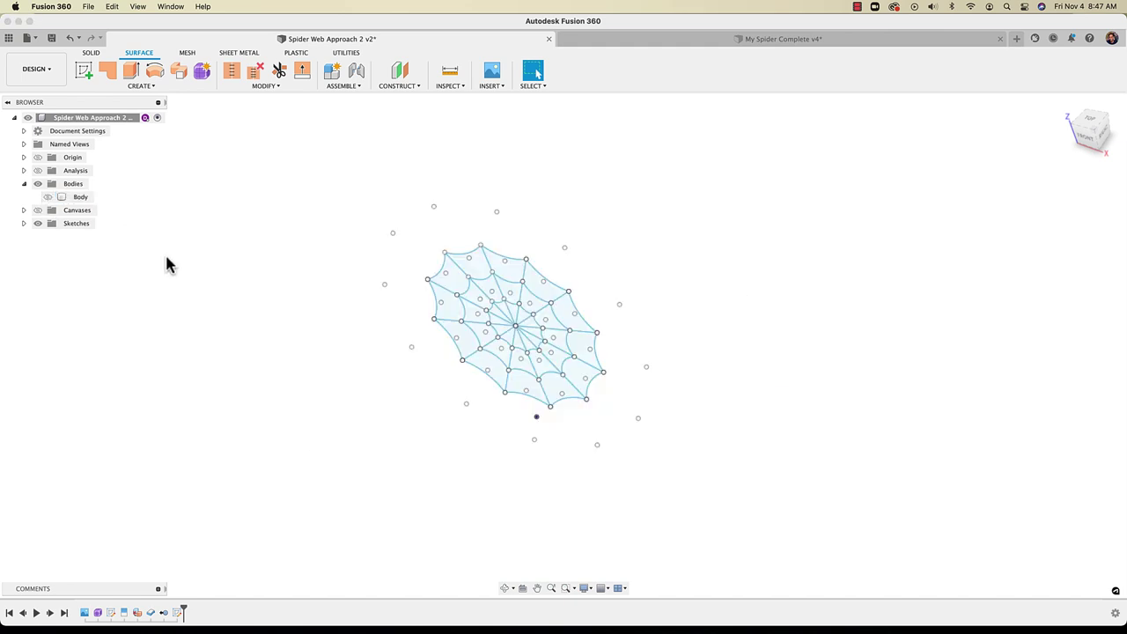
click(1088, 142)
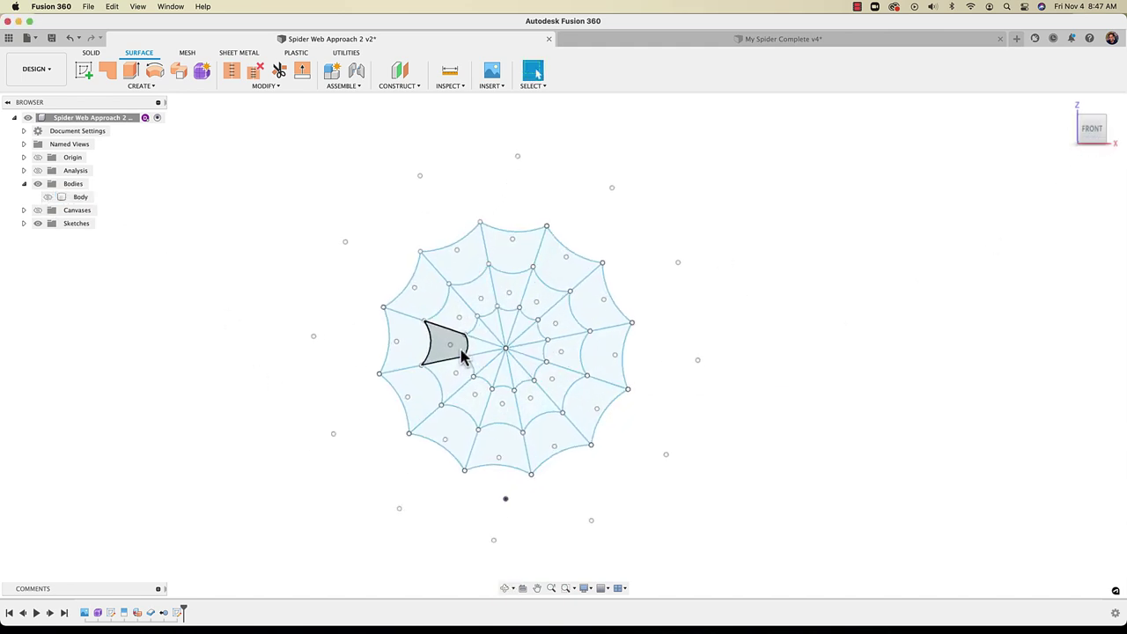
middle_drag(462, 355, 451, 318)
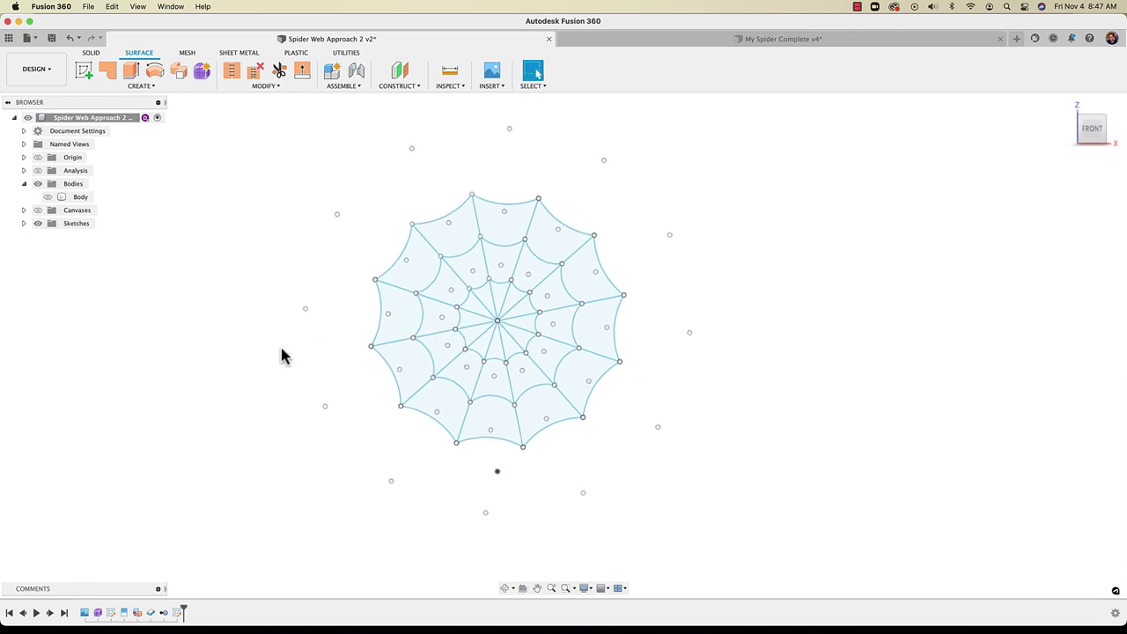
middle_drag(300, 313, 306, 285)
Try a solid extrusion of all the web sketch profiles, about -15.88 mm from the sketch plane, and discard it
key(e)
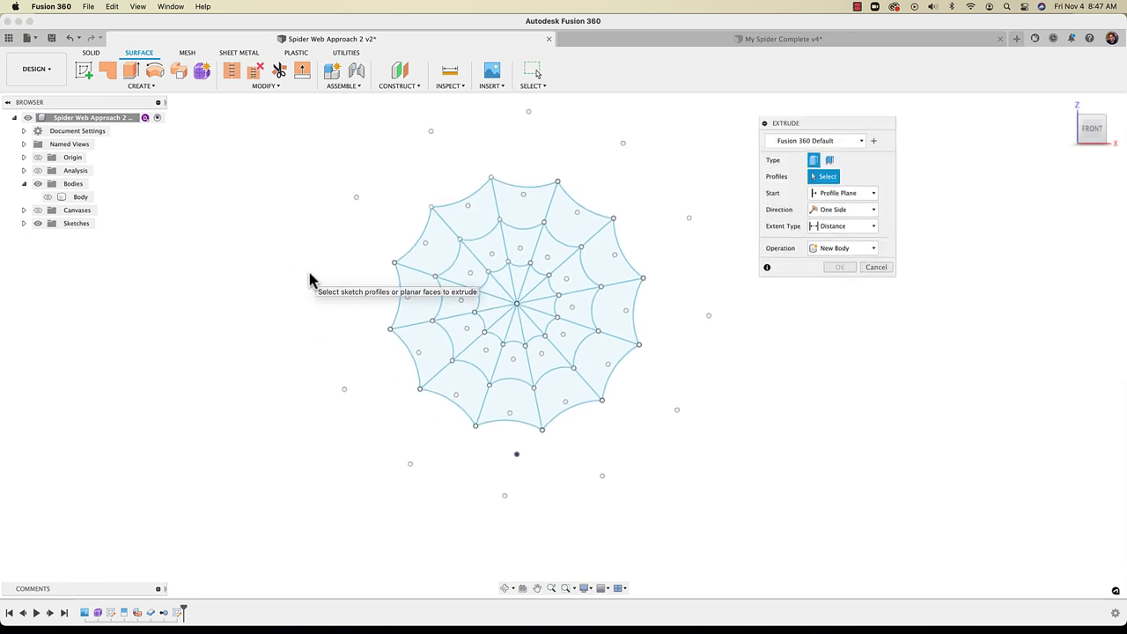
drag(330, 145, 718, 509)
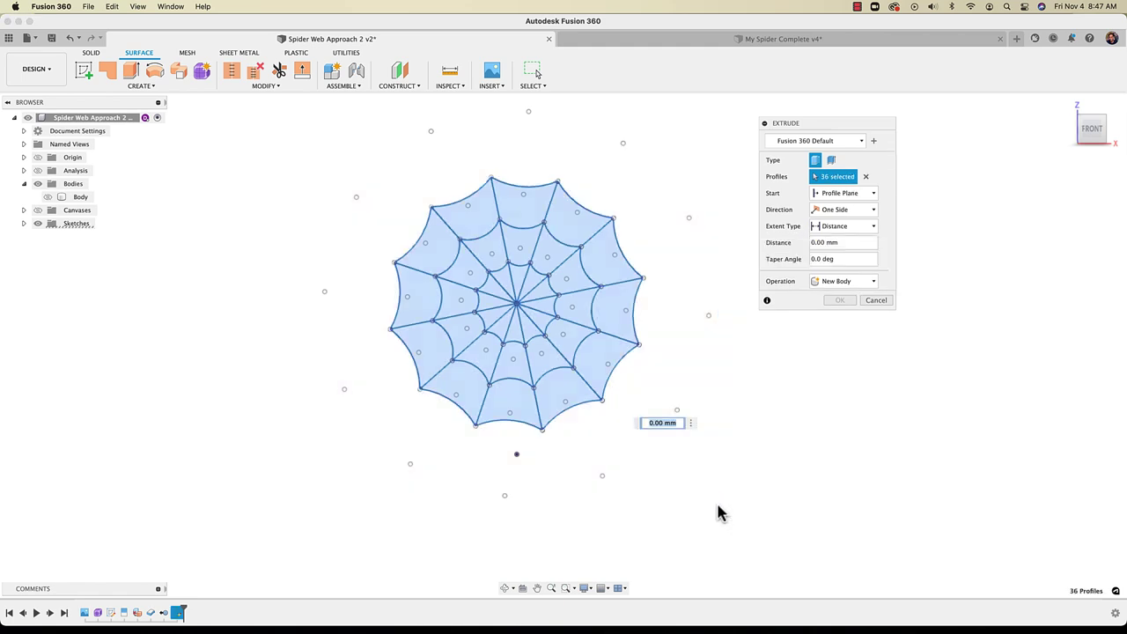
mouse_move(713, 420)
shift+middle_down()
mouse_move(699, 378)
mouse_move(536, 382)
shift+middle_up()
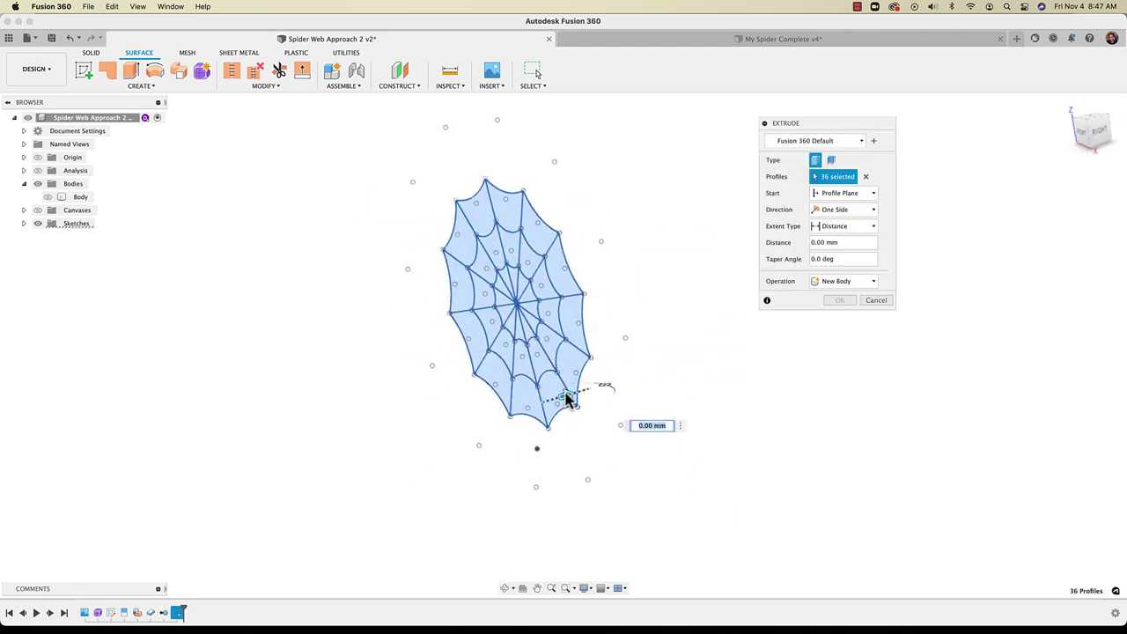
drag(566, 397, 499, 418)
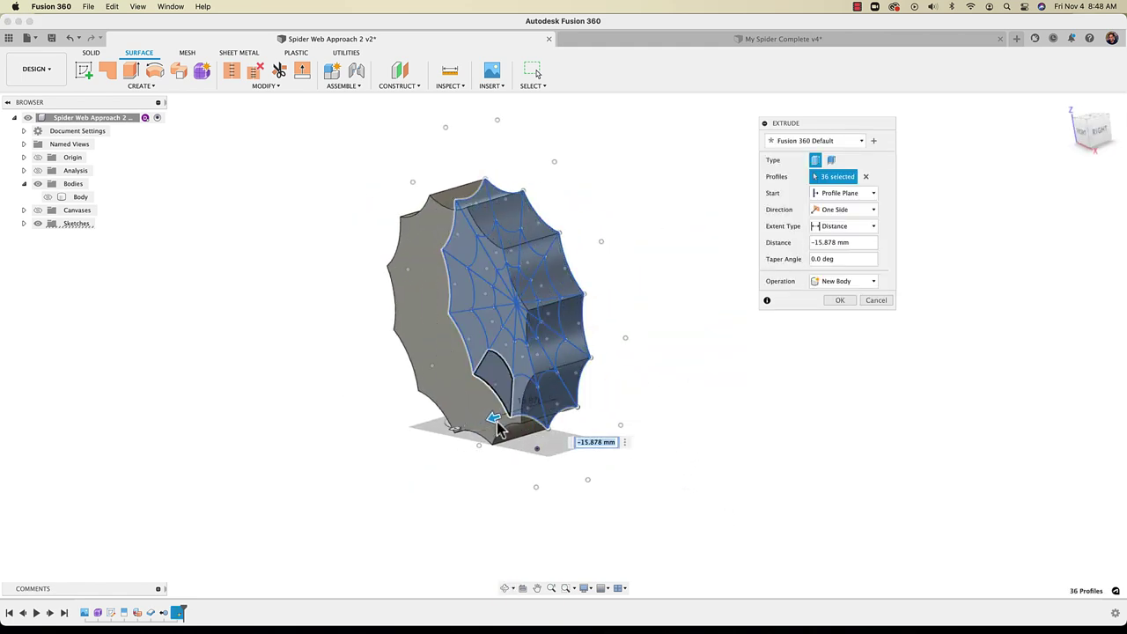
shift+middle_drag(376, 418, 405, 422)
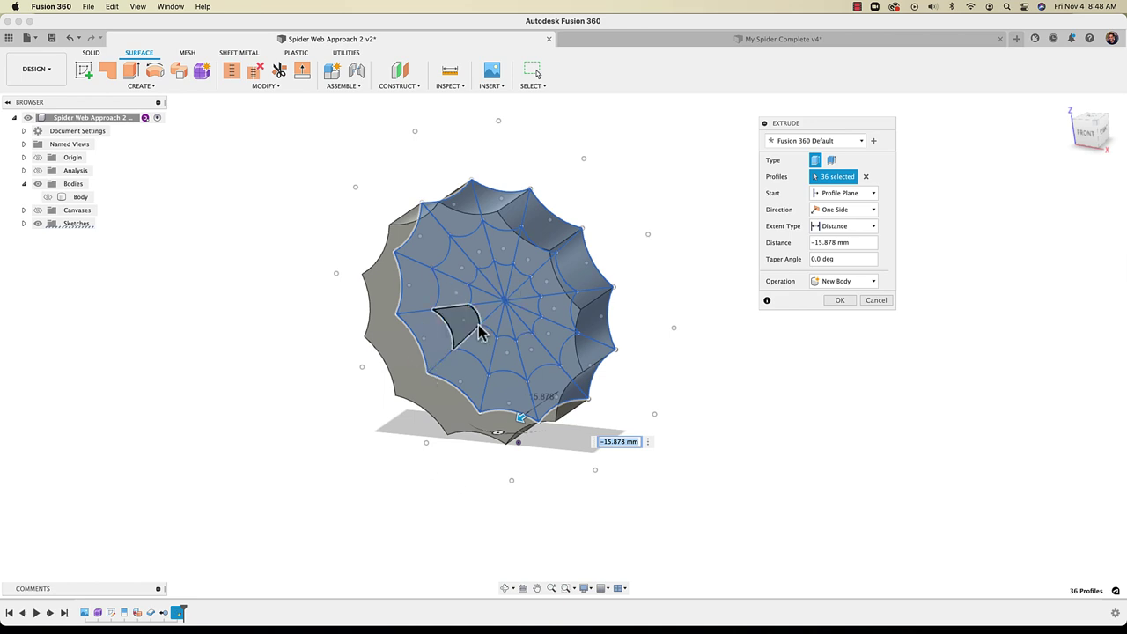
mouse_move(503, 322)
shift+middle_down()
mouse_move(523, 310)
mouse_move(503, 326)
shift+middle_up()
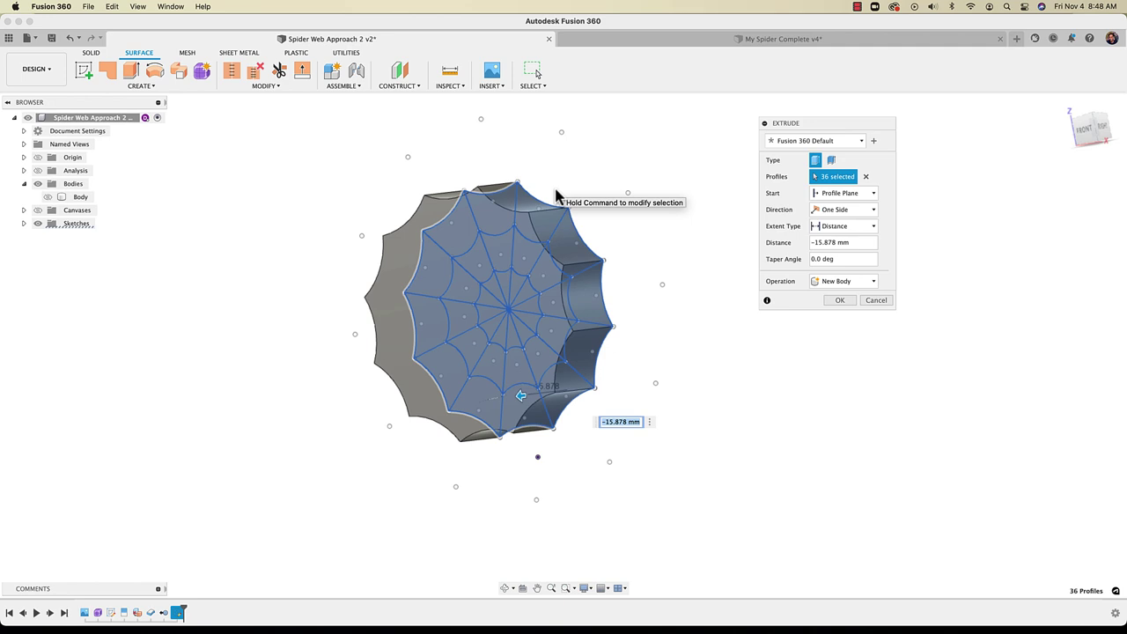
key(Escape)
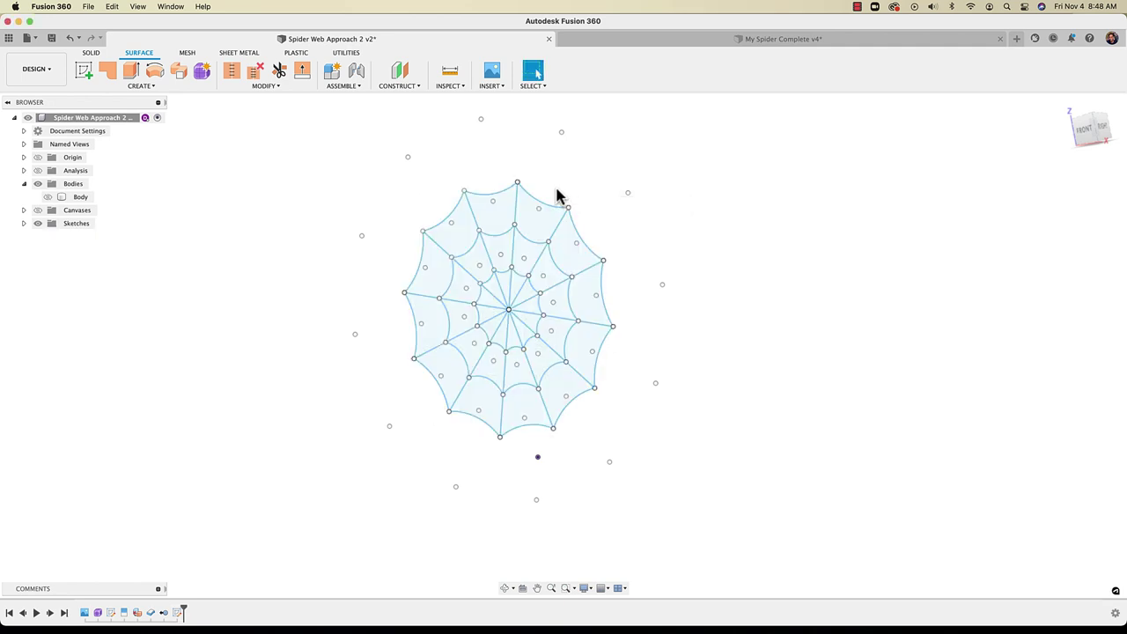
Try a surface extrusion of the whole web sketch by about -10.88 mm, selecting the geometry after starting the Extrude command
click(1089, 133)
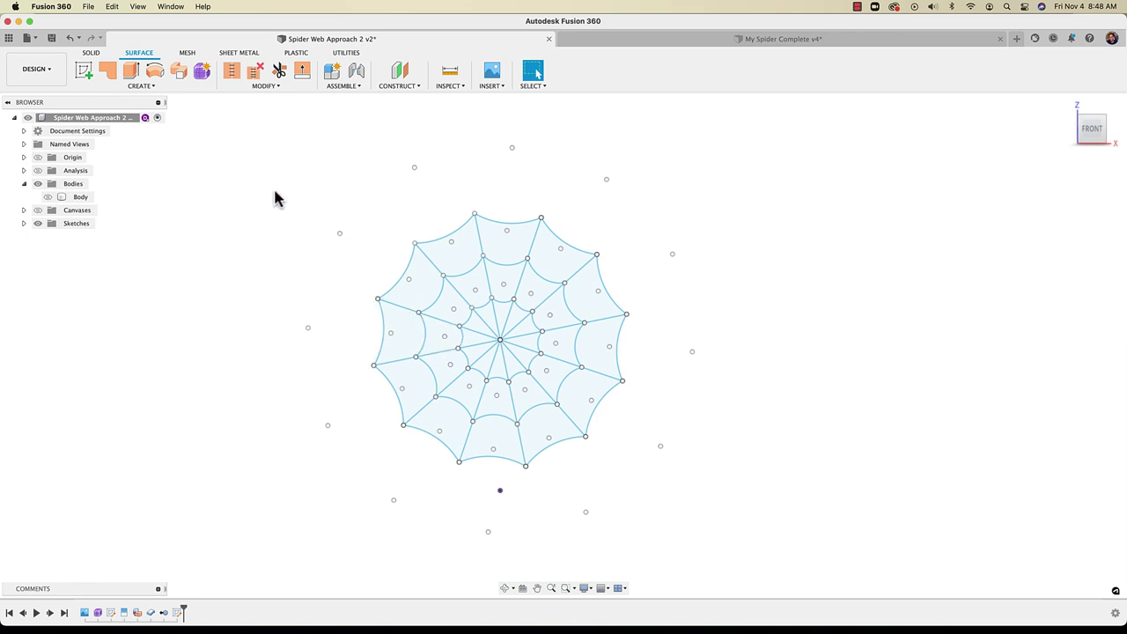
click(140, 85)
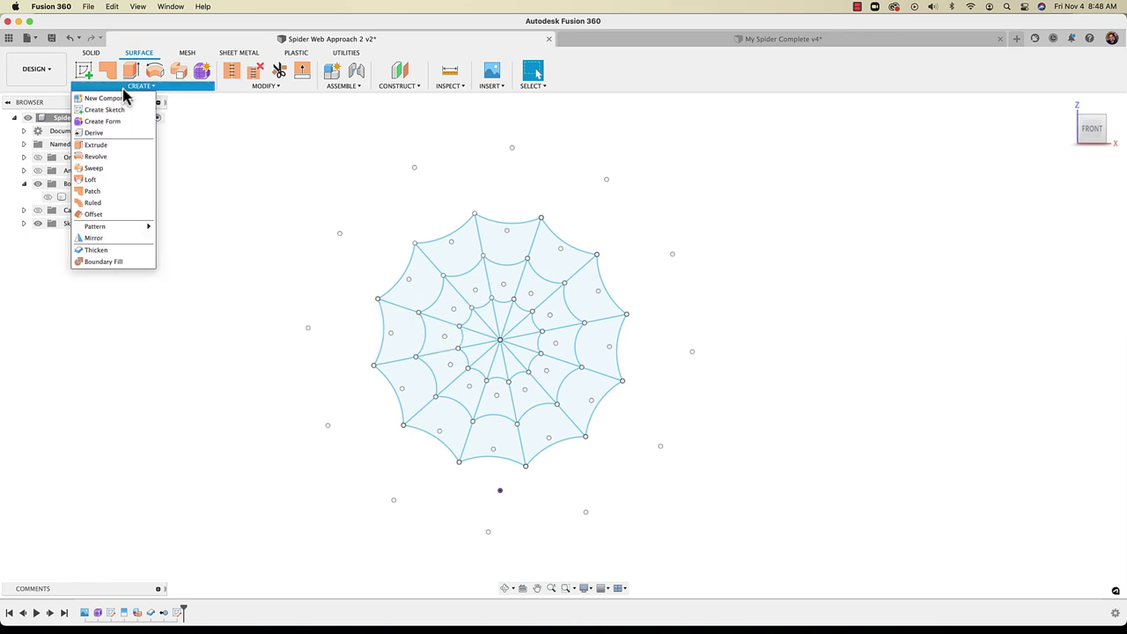
click(104, 146)
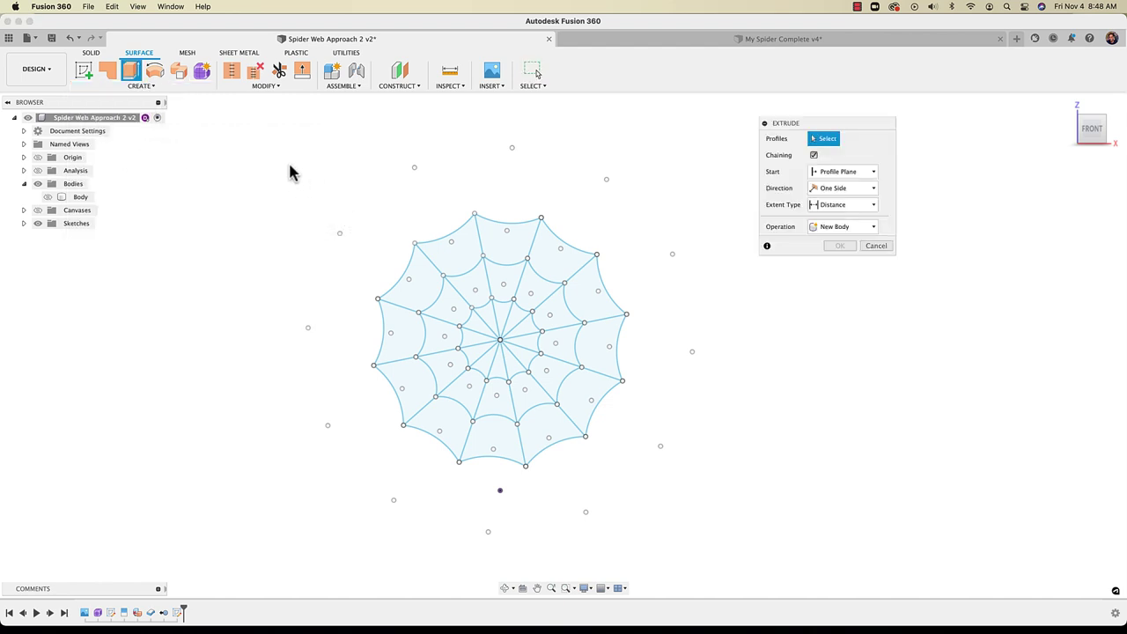
drag(291, 157, 710, 544)
shift+middle_drag(688, 477, 644, 442)
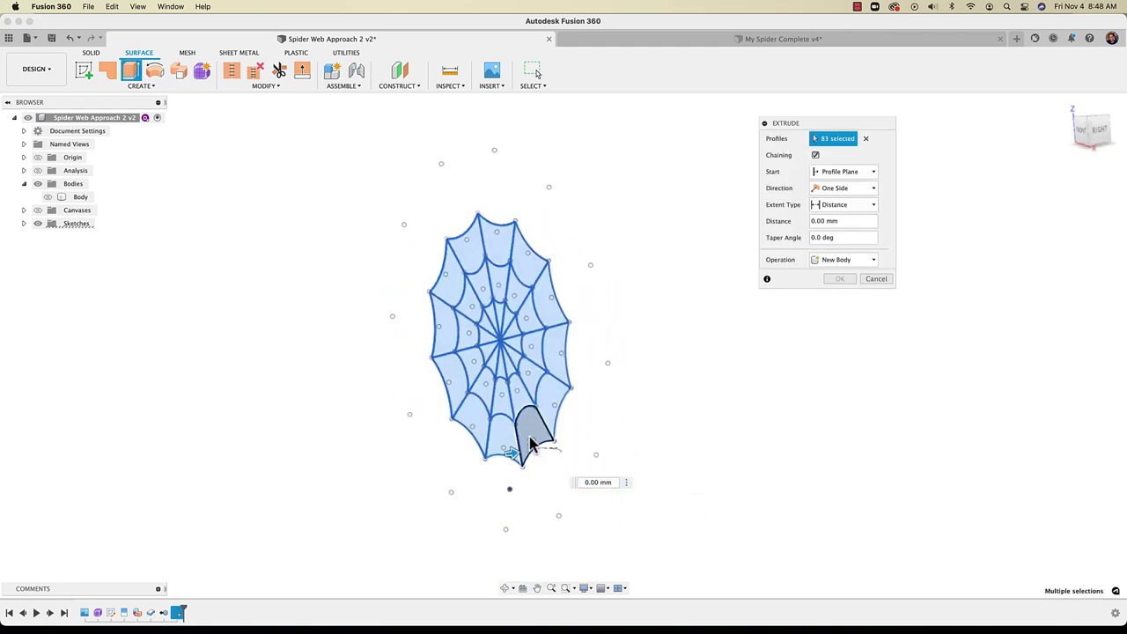
drag(513, 455, 478, 461)
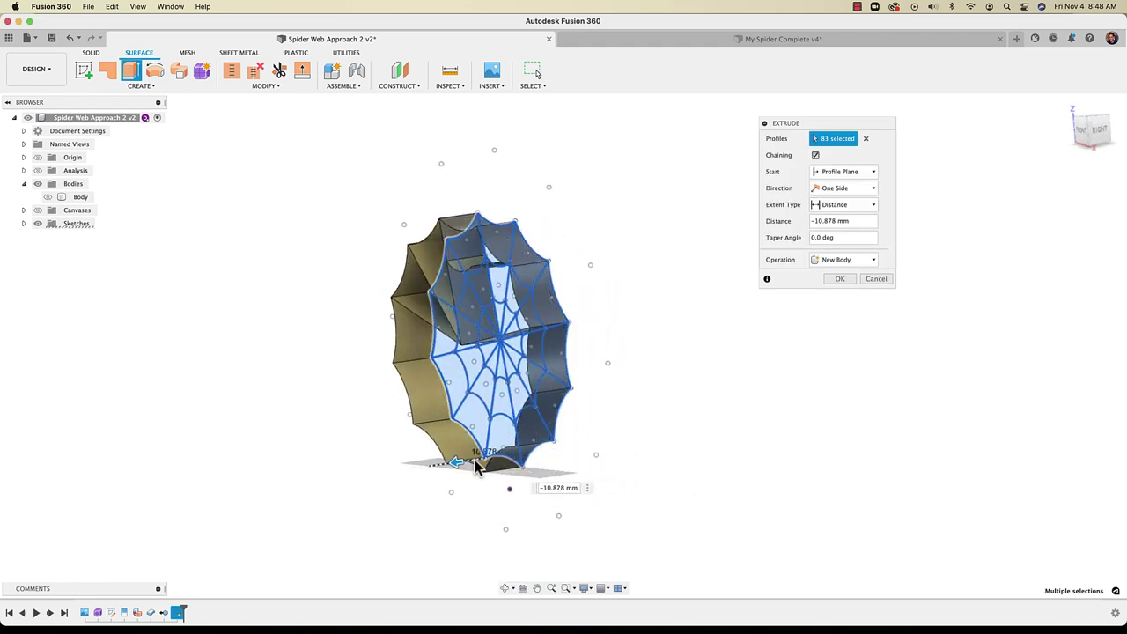
shift+middle_drag(493, 454, 645, 438)
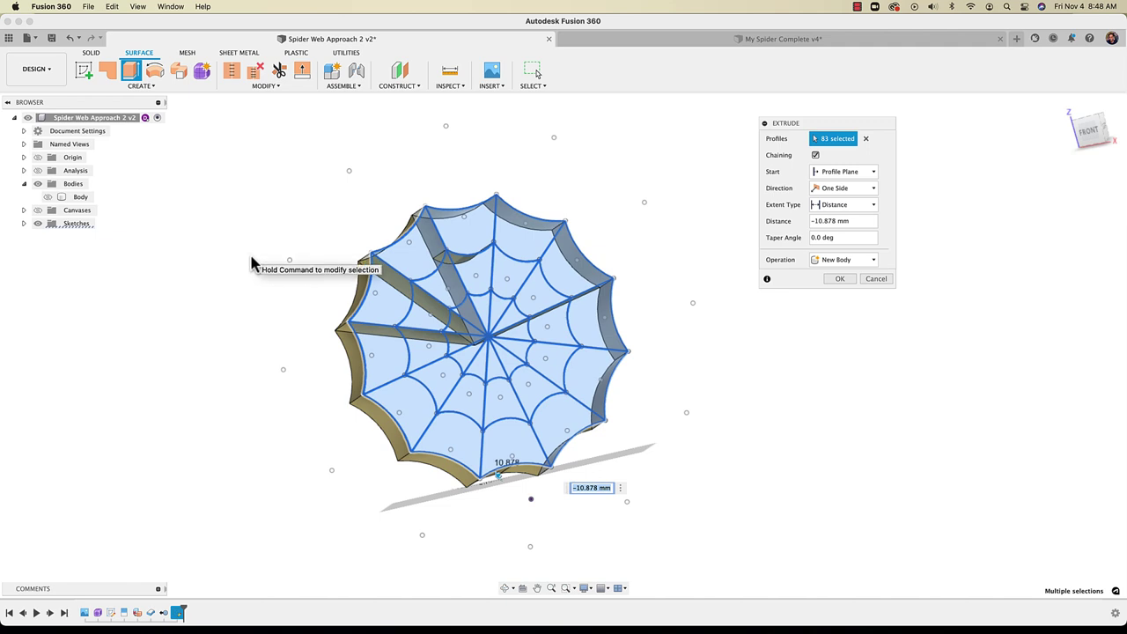
Inspect the surface extrusion preview of the web strands from several angles and cancel the extrusion
click(139, 85)
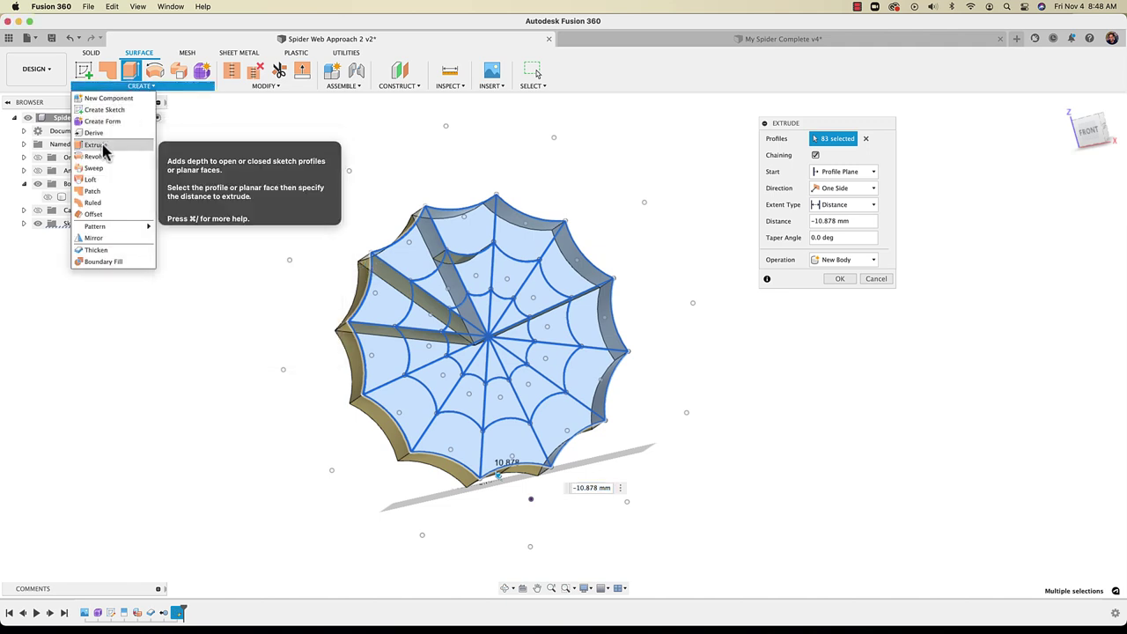
click(200, 27)
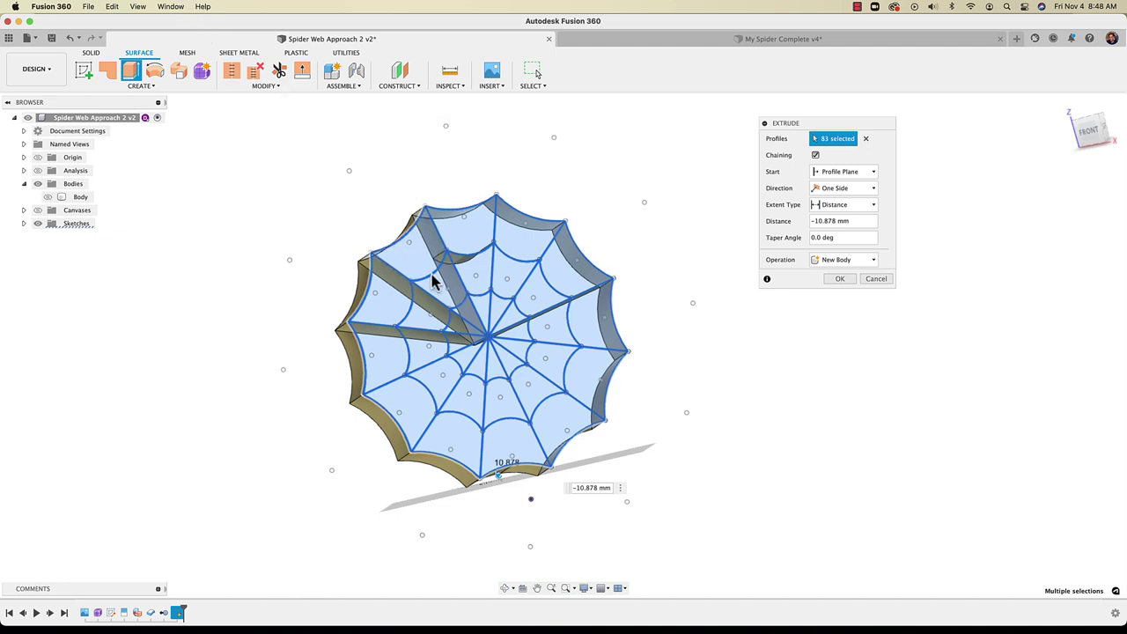
shift+middle_drag(428, 277, 523, 252)
shift+middle_drag(599, 399, 559, 313)
shift+middle_drag(571, 296, 497, 374)
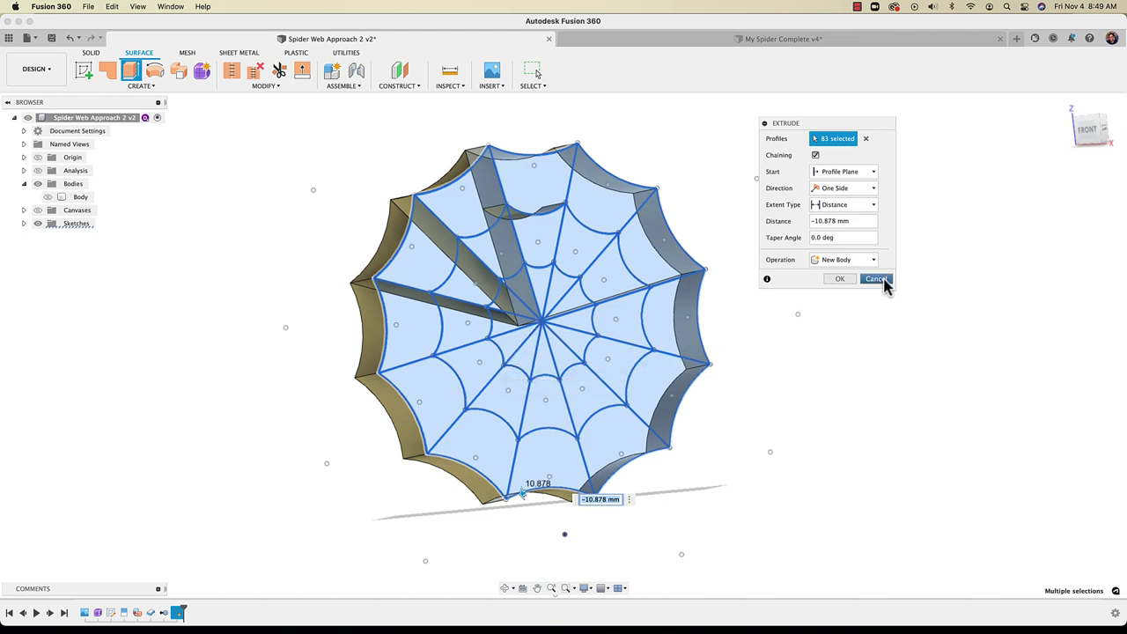
click(883, 281)
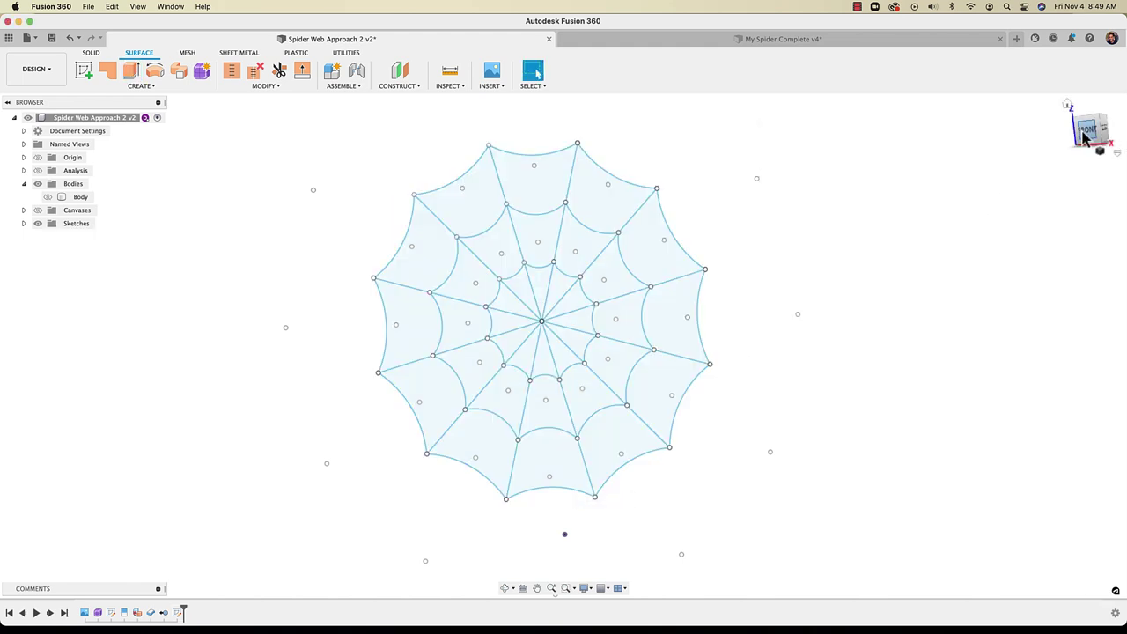
Try a surface extrusion of the web with its entire sketch selected before starting the command, and discard it
middle_drag(783, 249, 761, 299)
scroll(794, 283, down, 3)
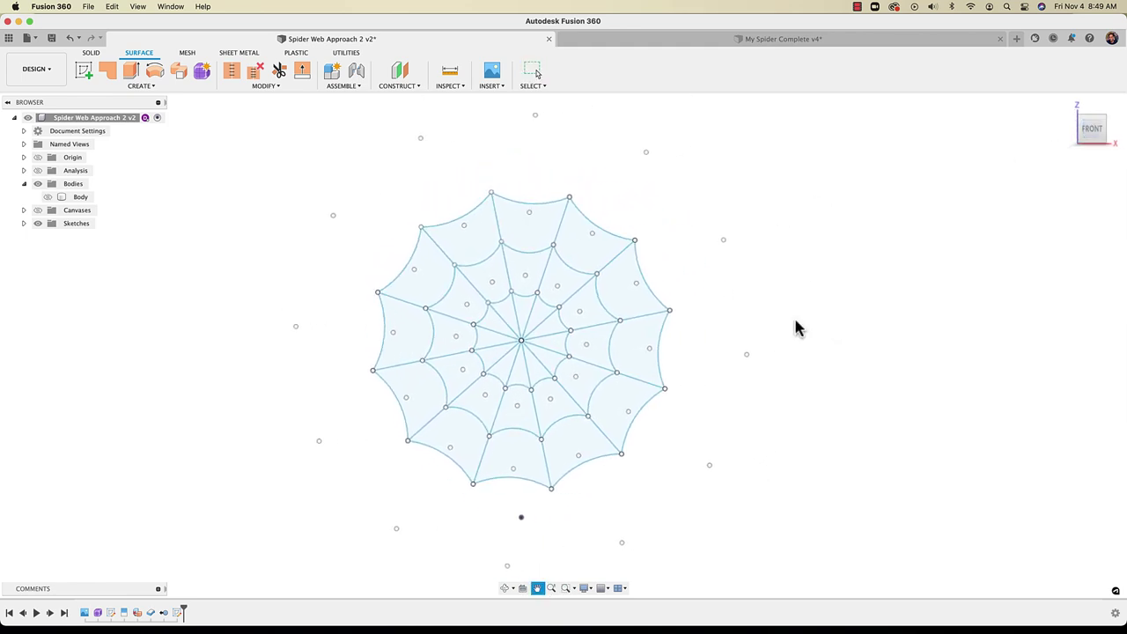
mouse_move(285, 133)
mouse_down()
mouse_move(711, 475)
mouse_move(781, 547)
mouse_up()
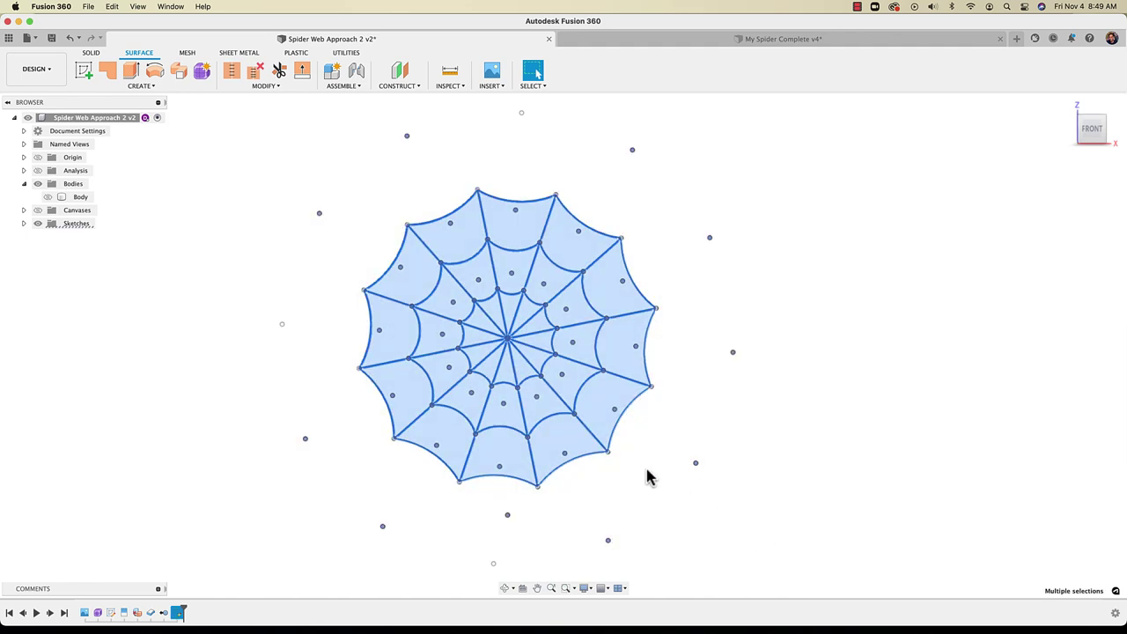
click(128, 86)
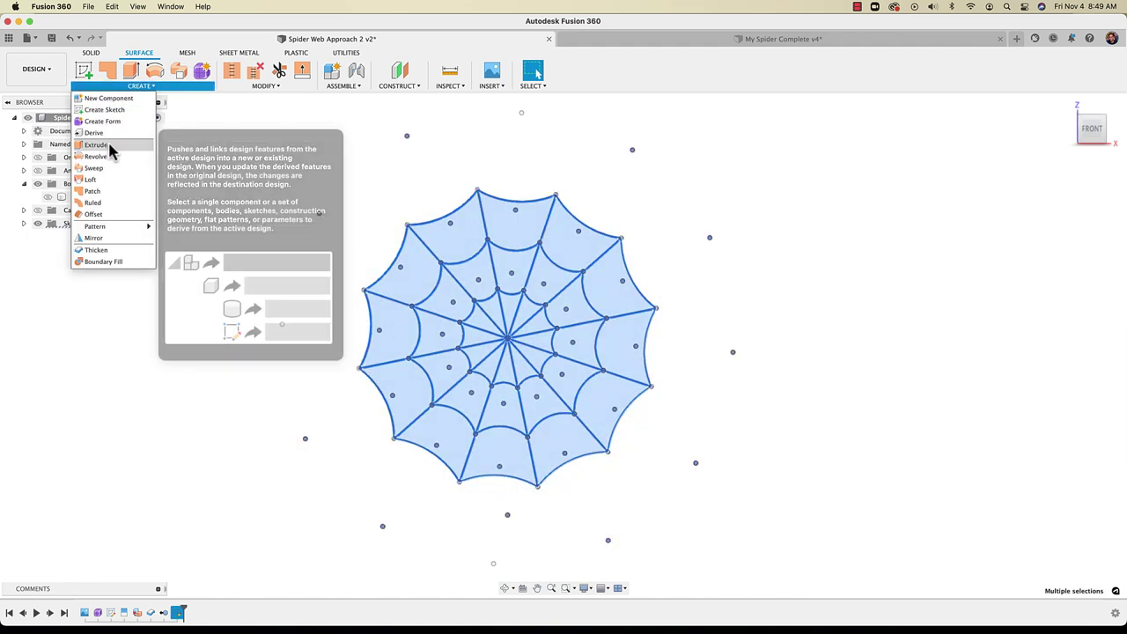
click(106, 143)
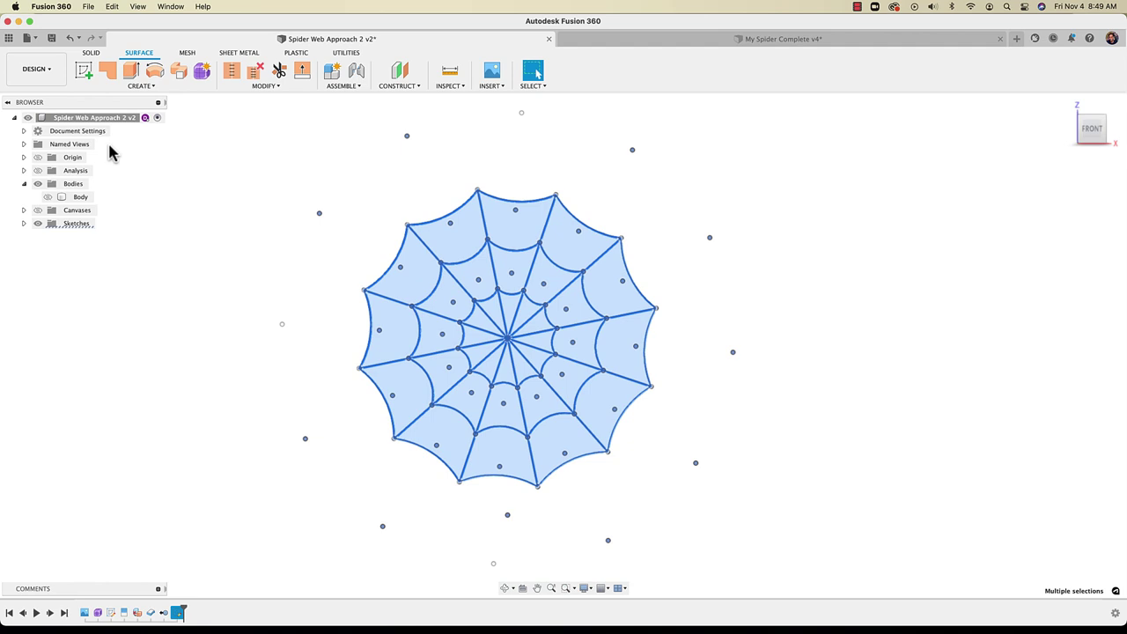
click(505, 413)
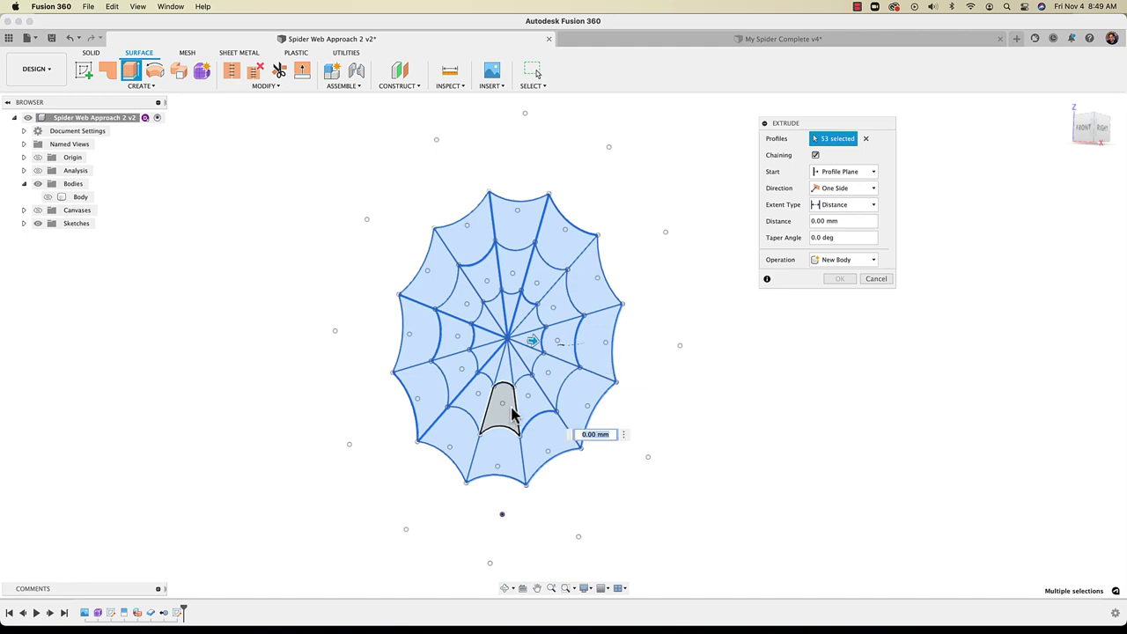
mouse_move(504, 411)
mouse_down()
mouse_move(493, 401)
mouse_move(503, 428)
mouse_up()
shift+middle_drag(503, 428, 346, 394)
key(Escape)
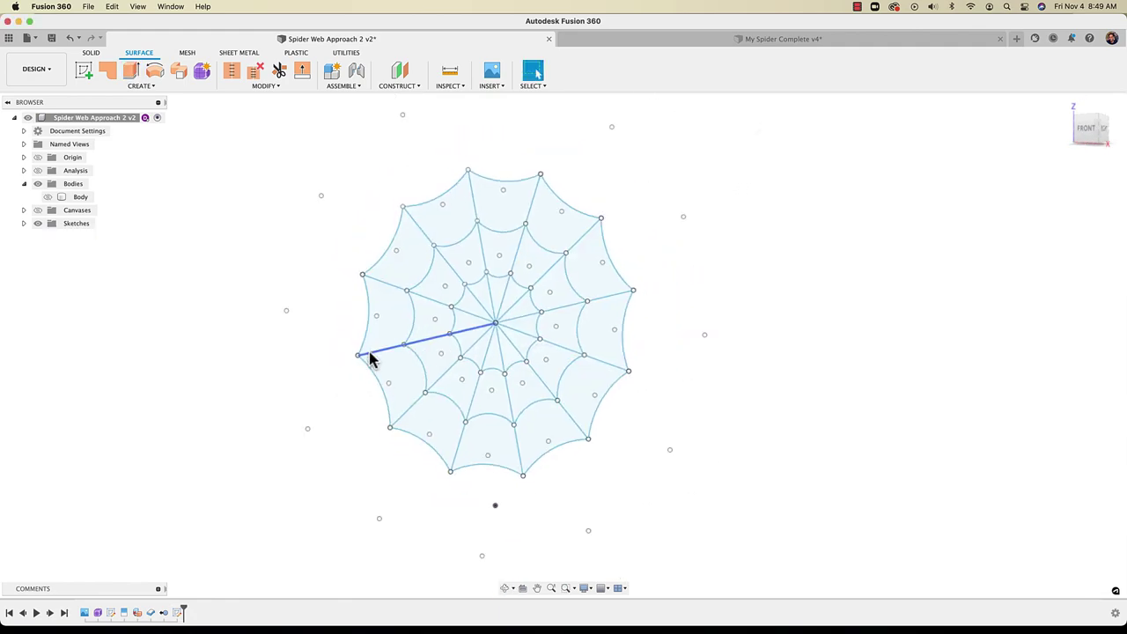
Repeat the surface extrusion with the web selected inside the command, about -6.67 mm deep, and discard it
click(114, 86)
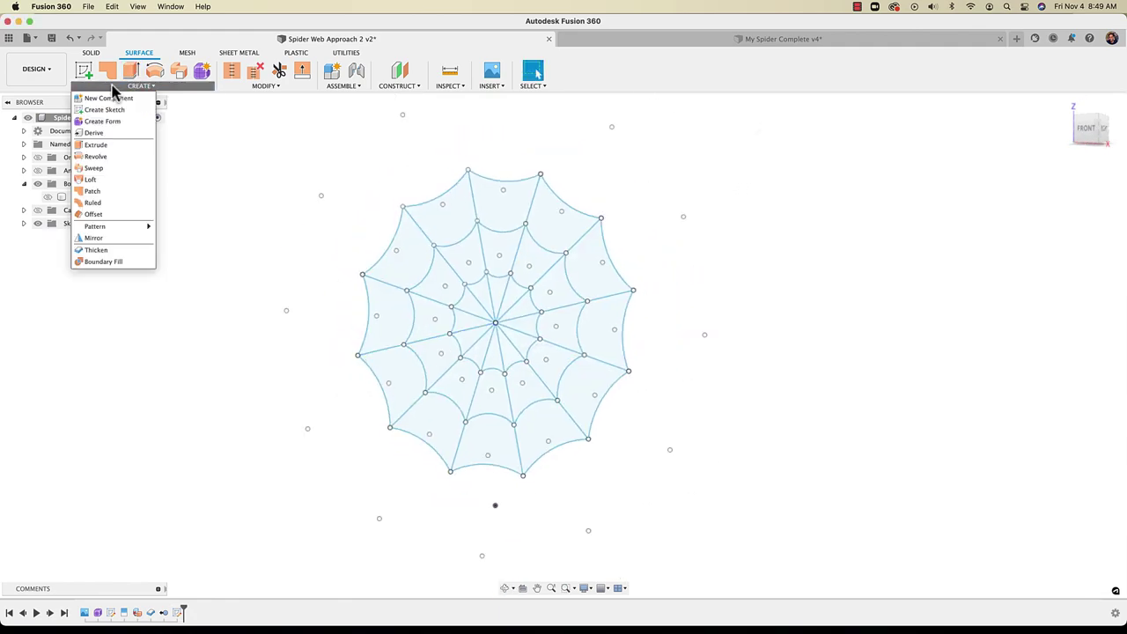
click(96, 144)
drag(315, 132, 755, 563)
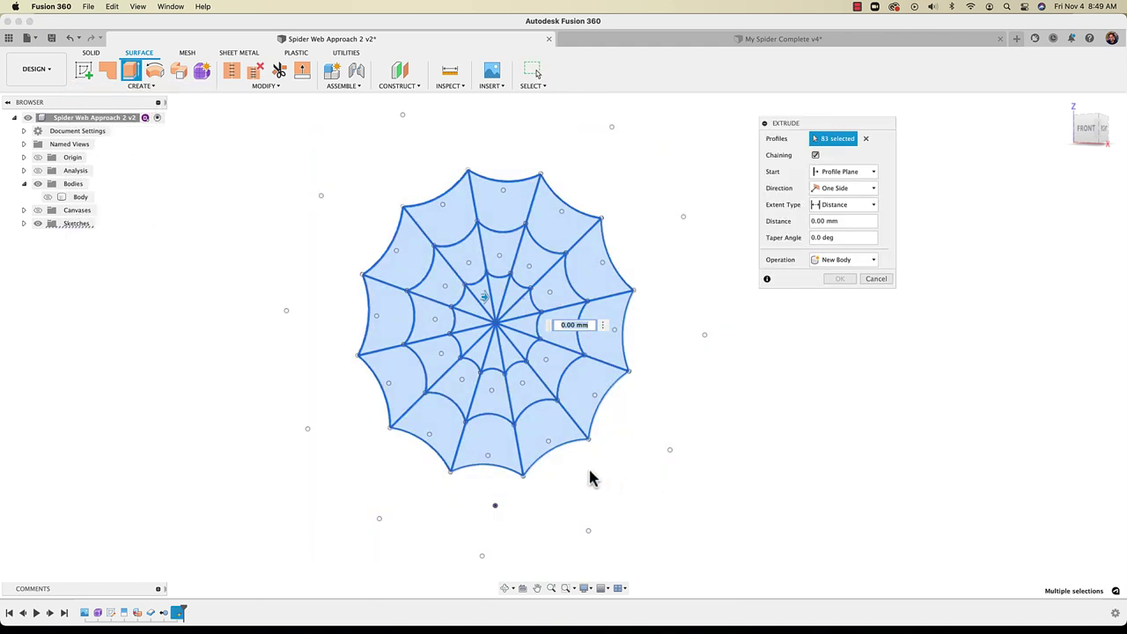
shift+middle_drag(487, 355, 476, 310)
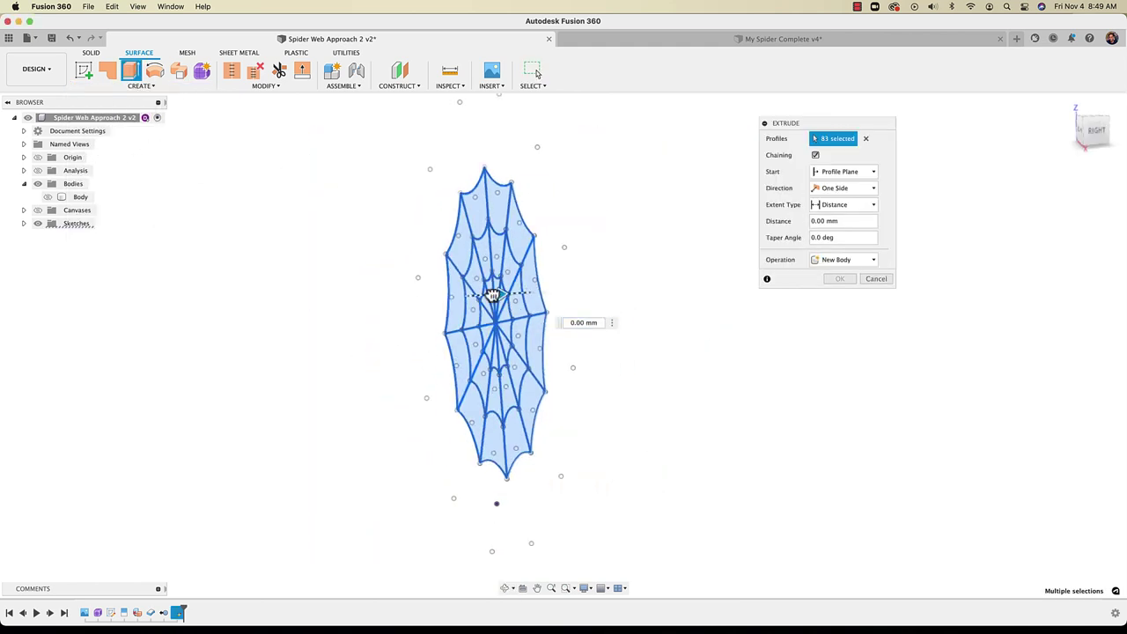
drag(493, 295, 471, 295)
shift+middle_drag(470, 297, 492, 324)
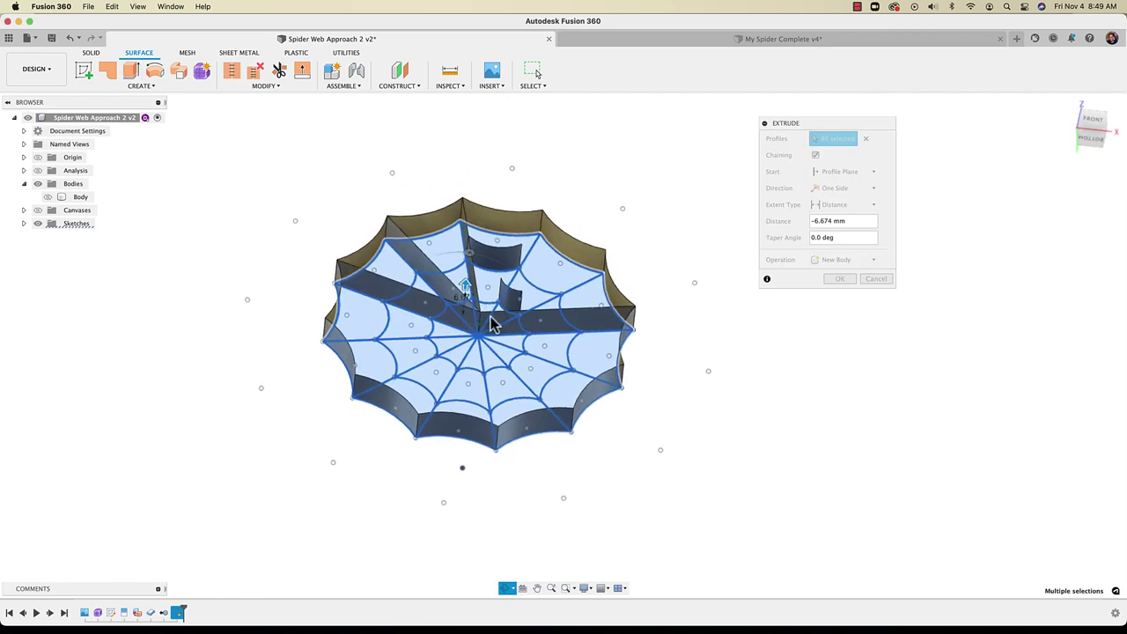
key(Escape)
Preselect the entire web sketch and surface-extrude its lines about -7.97 mm from the sketch plane
mouse_move(261, 126)
mouse_down()
mouse_move(738, 518)
mouse_move(783, 581)
mouse_up()
click(141, 85)
click(122, 150)
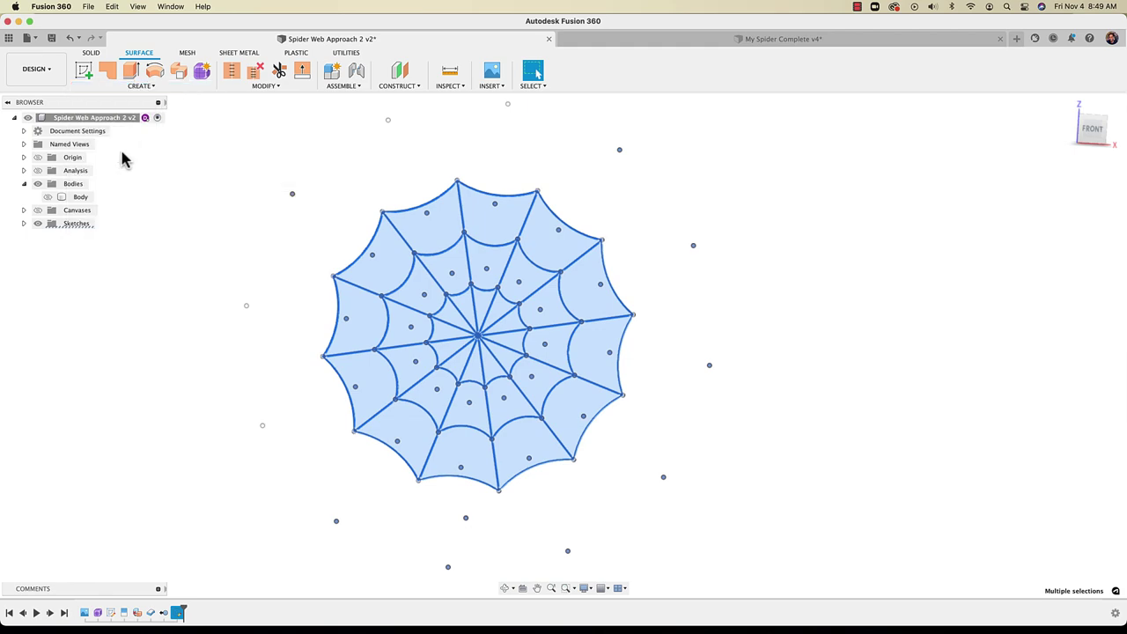
key(e)
drag(513, 397, 480, 403)
shift+middle_drag(482, 403, 500, 390)
scroll(499, 390, up, 5)
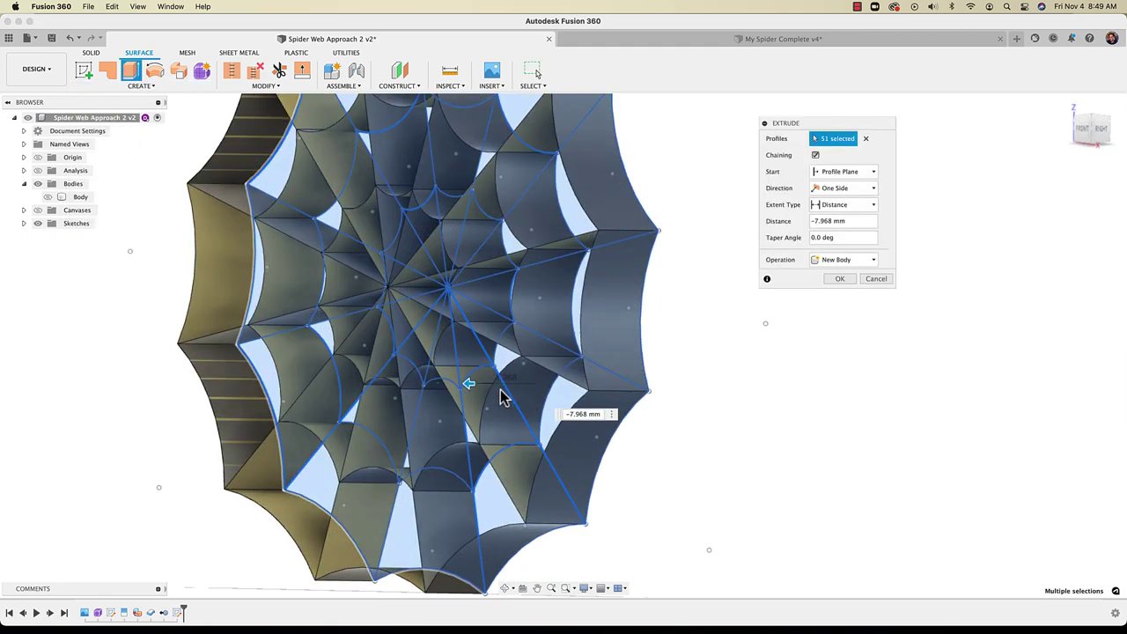
Examine the extruded web surfaces from several angles and show the bowl body to compare their positions
scroll(491, 368, down, 8)
shift+middle_drag(620, 317, 577, 330)
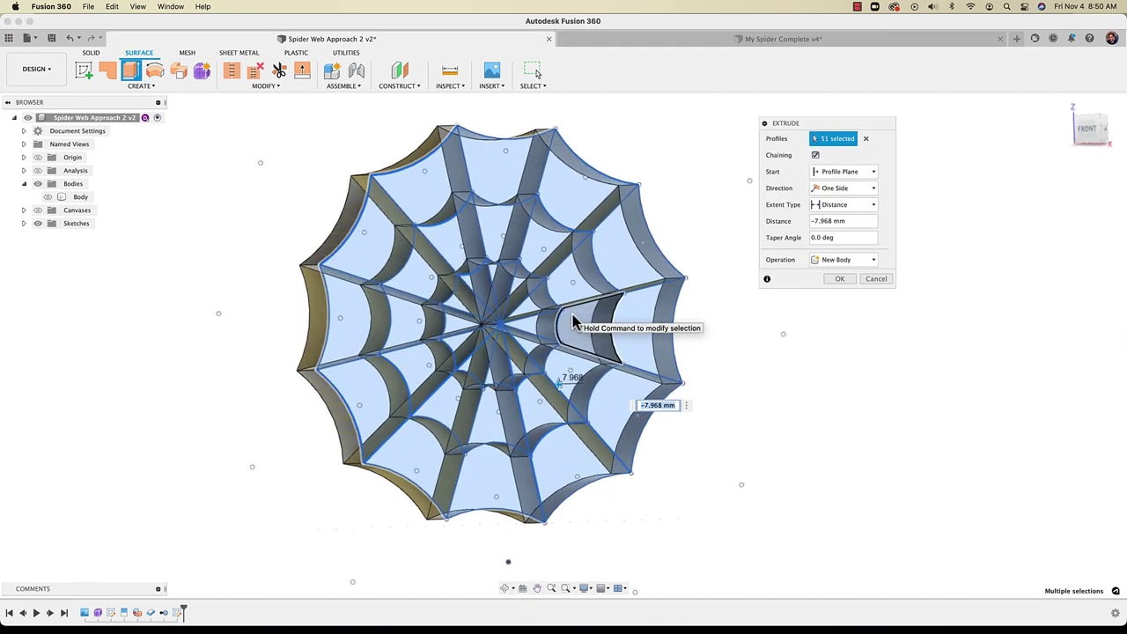
shift+middle_drag(629, 391, 645, 392)
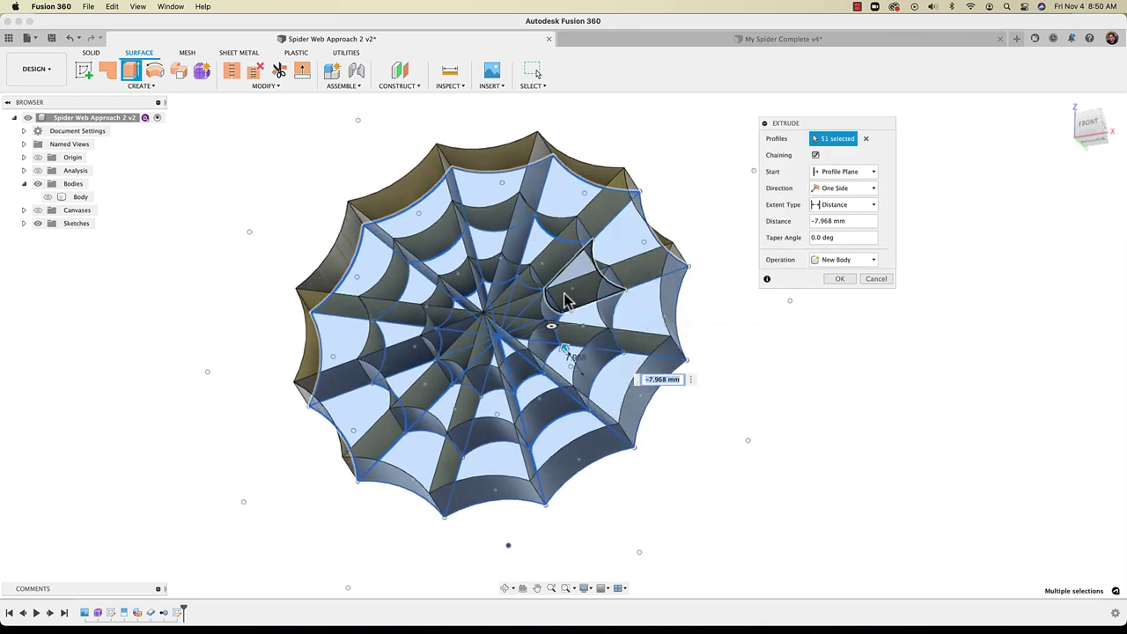
shift+middle_drag(561, 297, 343, 239)
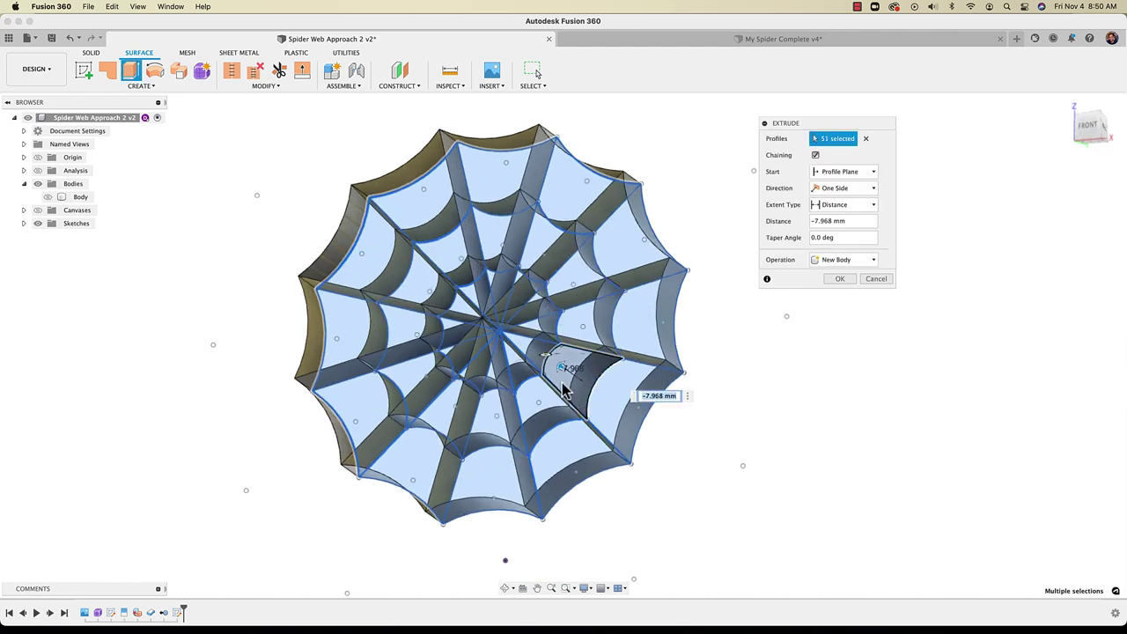
shift+middle_drag(558, 379, 563, 397)
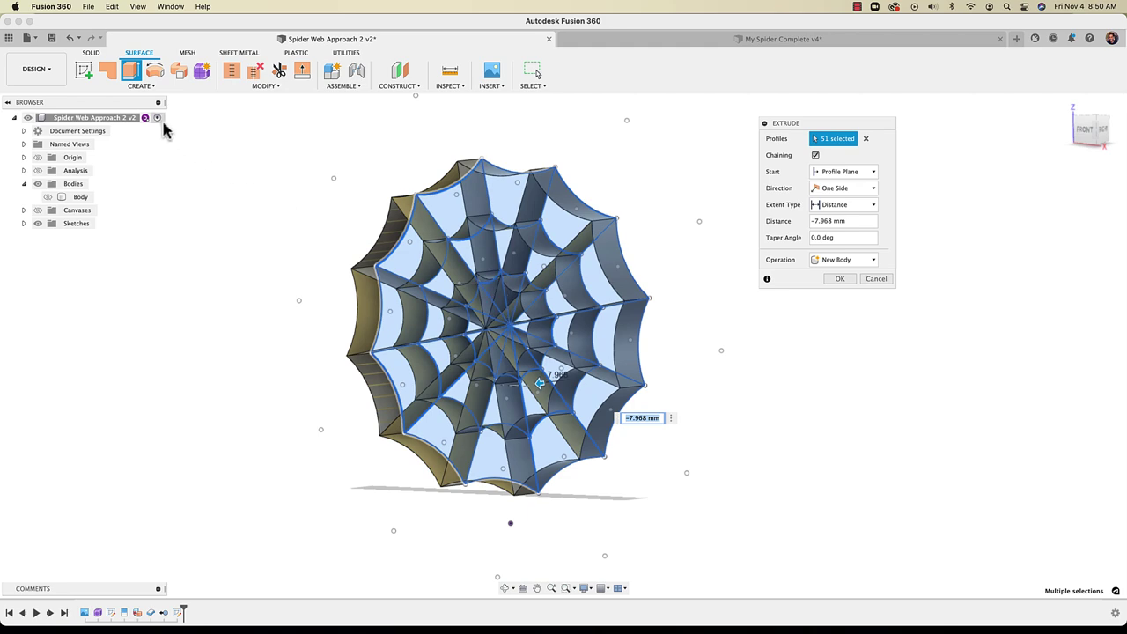
click(47, 198)
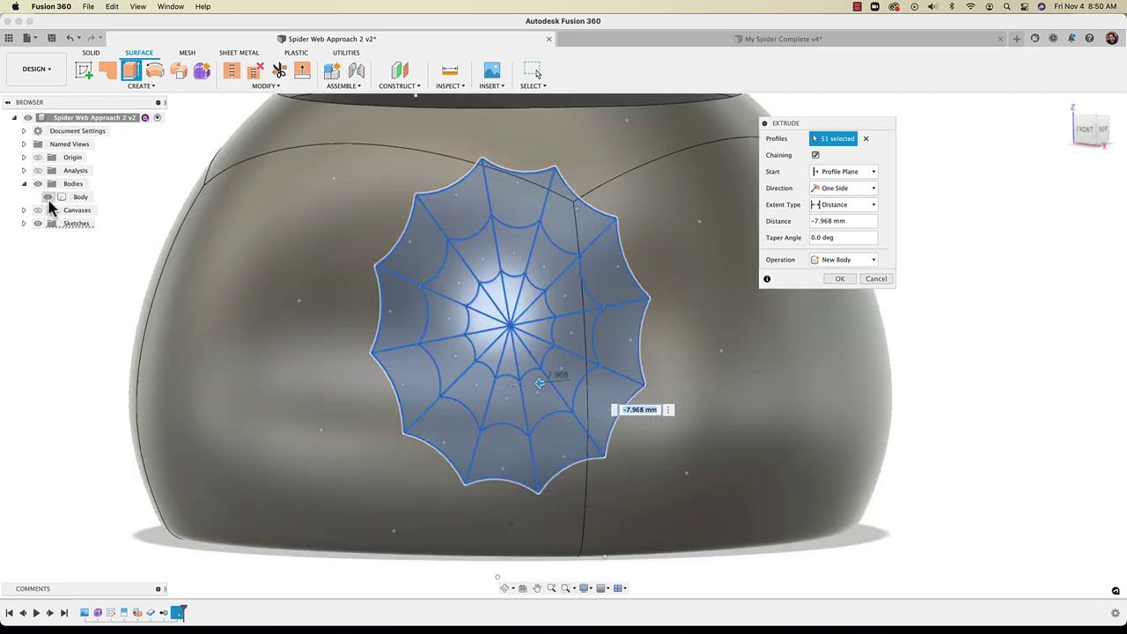
shift+middle_drag(276, 271, 308, 386)
scroll(282, 298, down, 5)
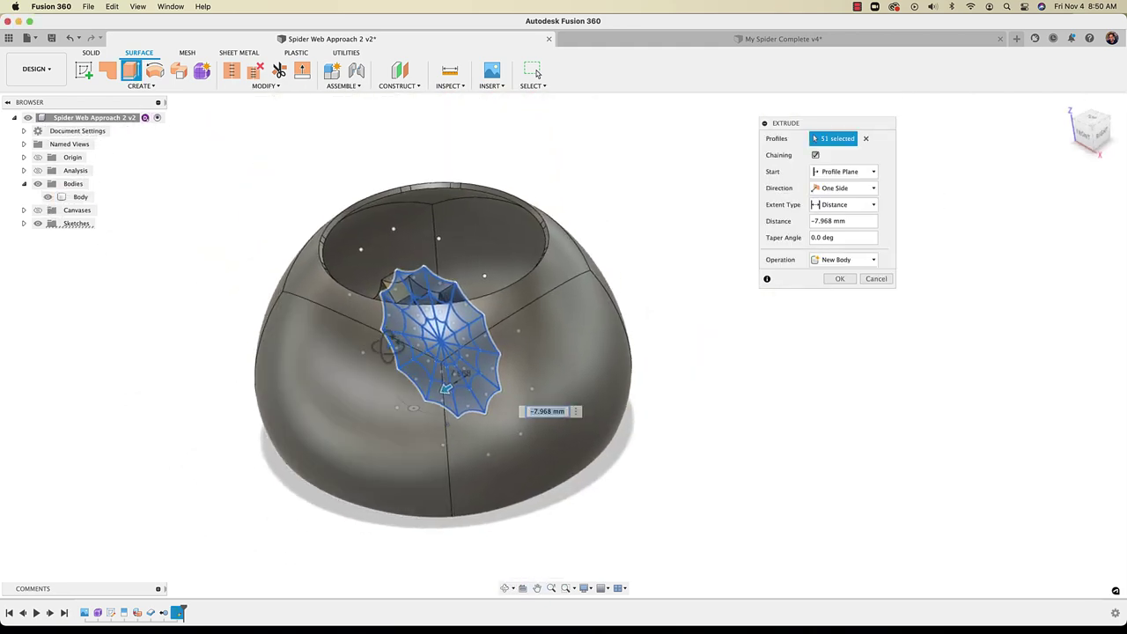
Start the web's surface extrusion from the bowl's curved outer face as the start object, and extrude it -2 mm
shift+middle_drag(401, 308, 410, 345)
scroll(411, 341, up, 2)
click(839, 172)
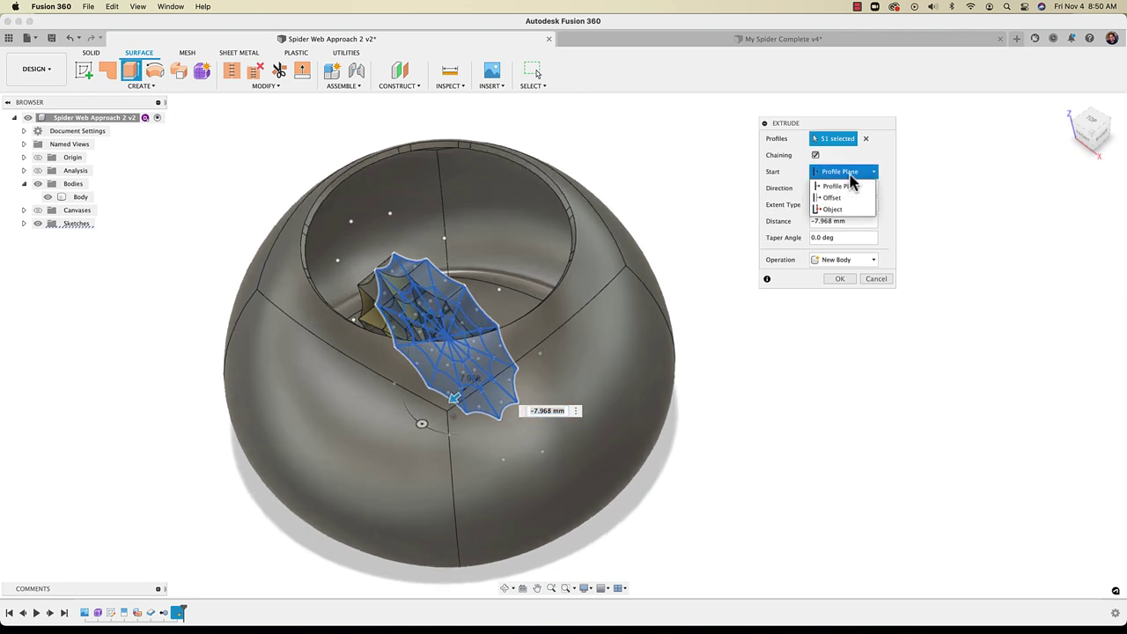
click(831, 208)
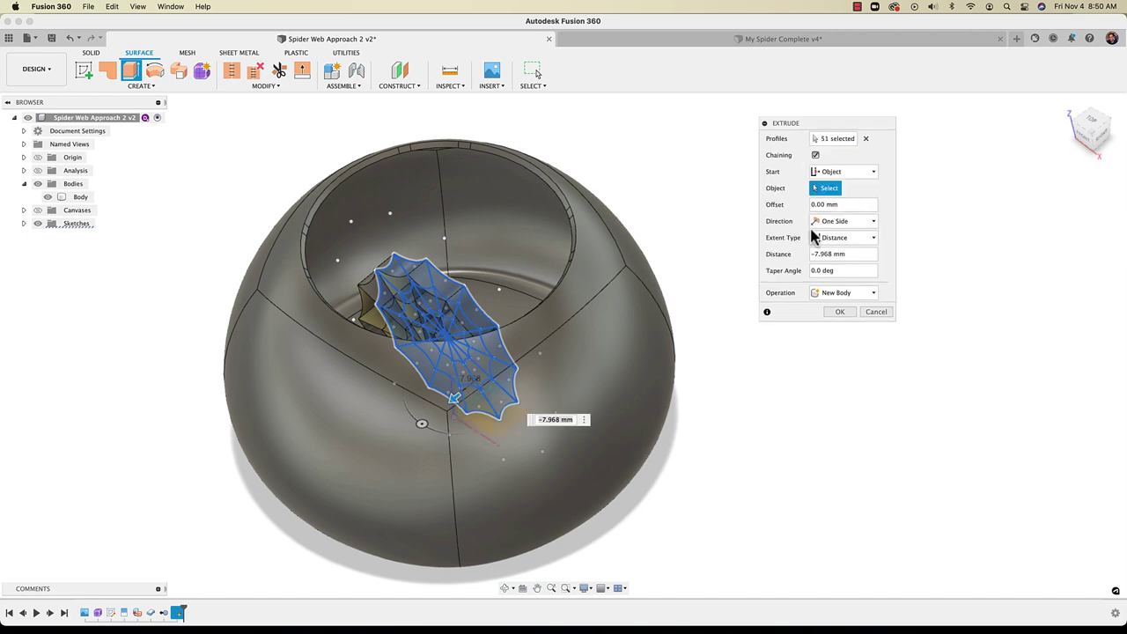
click(247, 489)
shift+middle_drag(246, 489, 307, 352)
scroll(258, 389, up, 4)
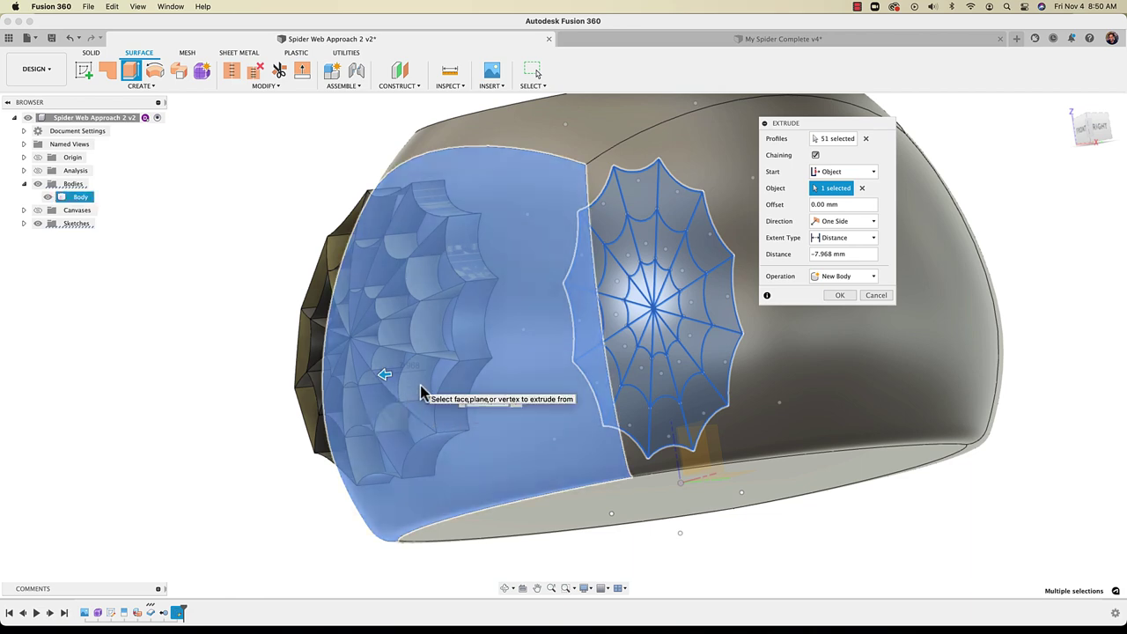
text(-2)
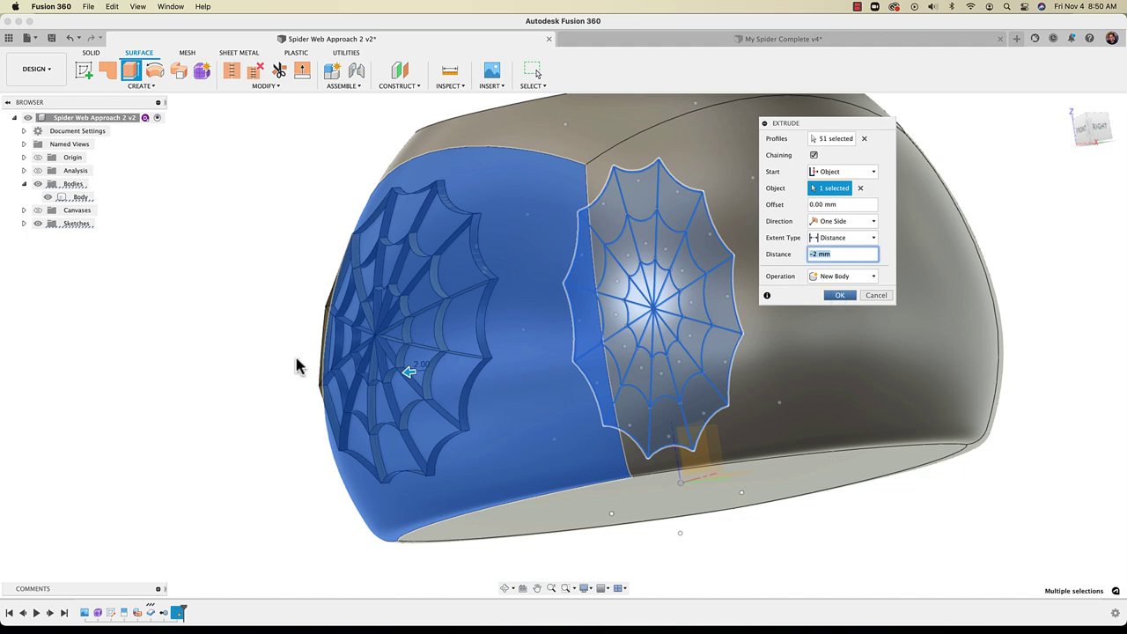
click(840, 295)
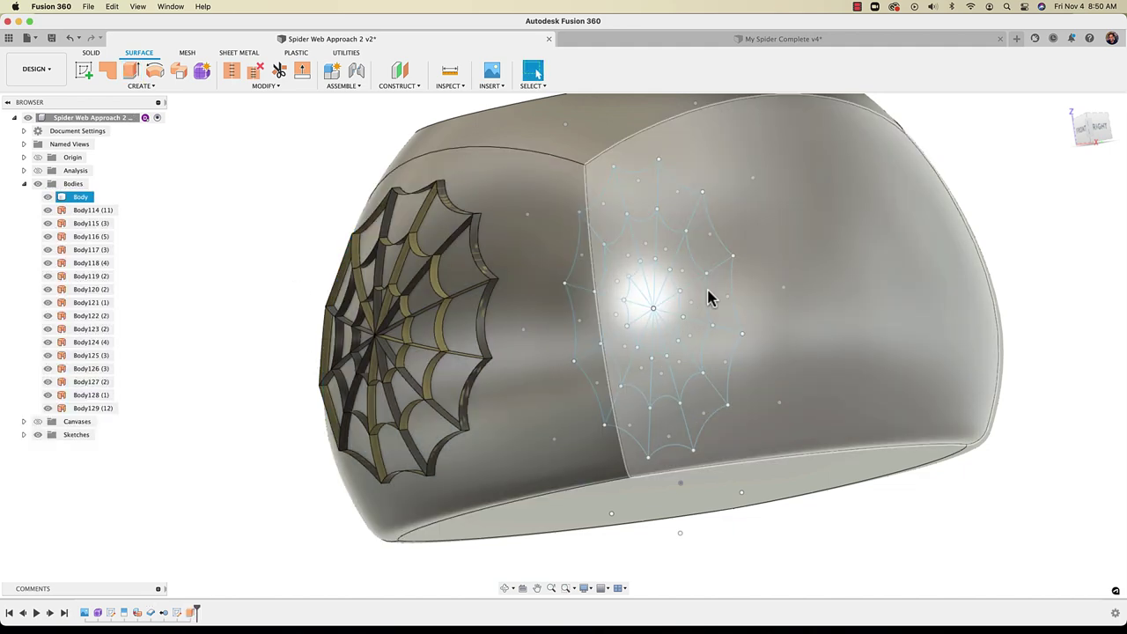
Examine the extruded web surfaces against the bowl and on their own with the bowl body hidden
shift+middle_drag(426, 286, 432, 410)
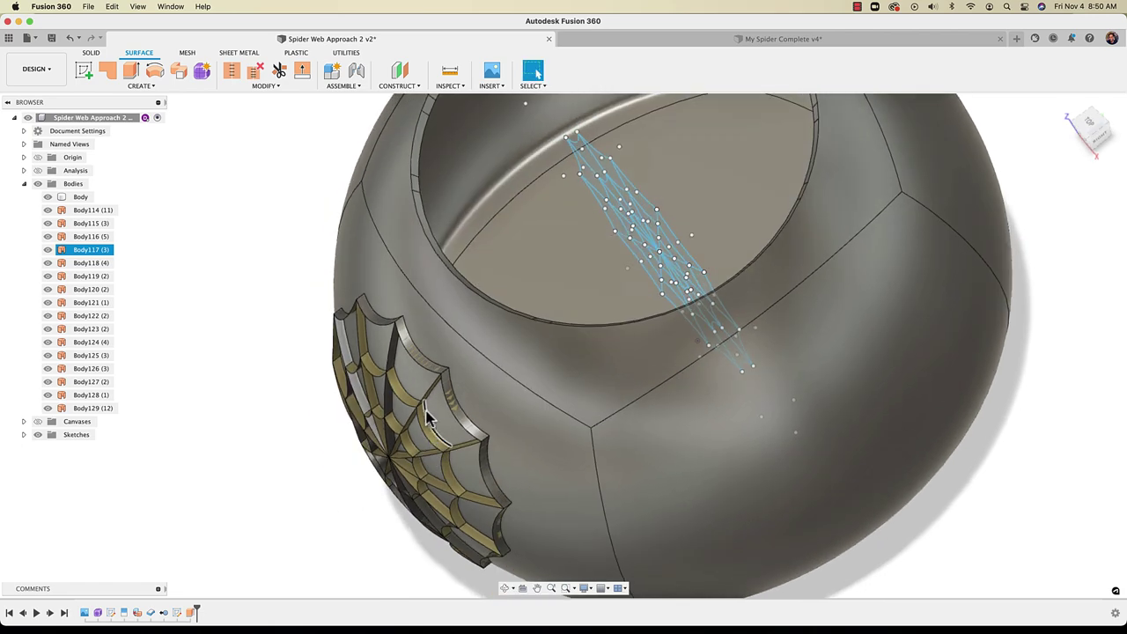
click(604, 291)
shift+middle_drag(661, 247, 538, 345)
click(161, 273)
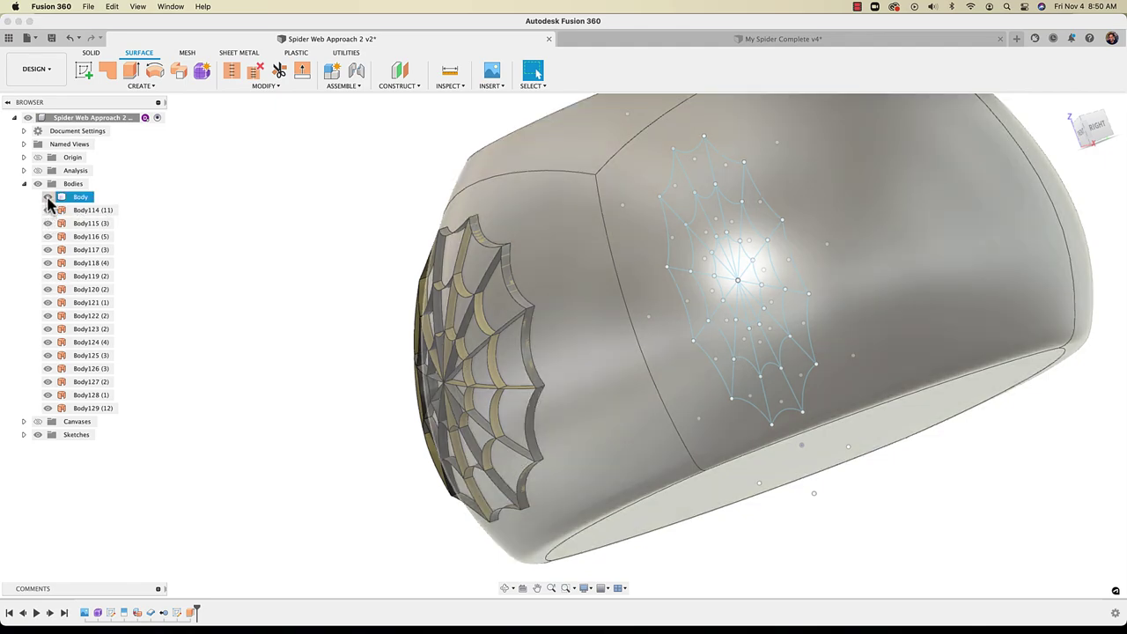
click(48, 196)
shift+middle_drag(271, 423, 311, 413)
click(113, 87)
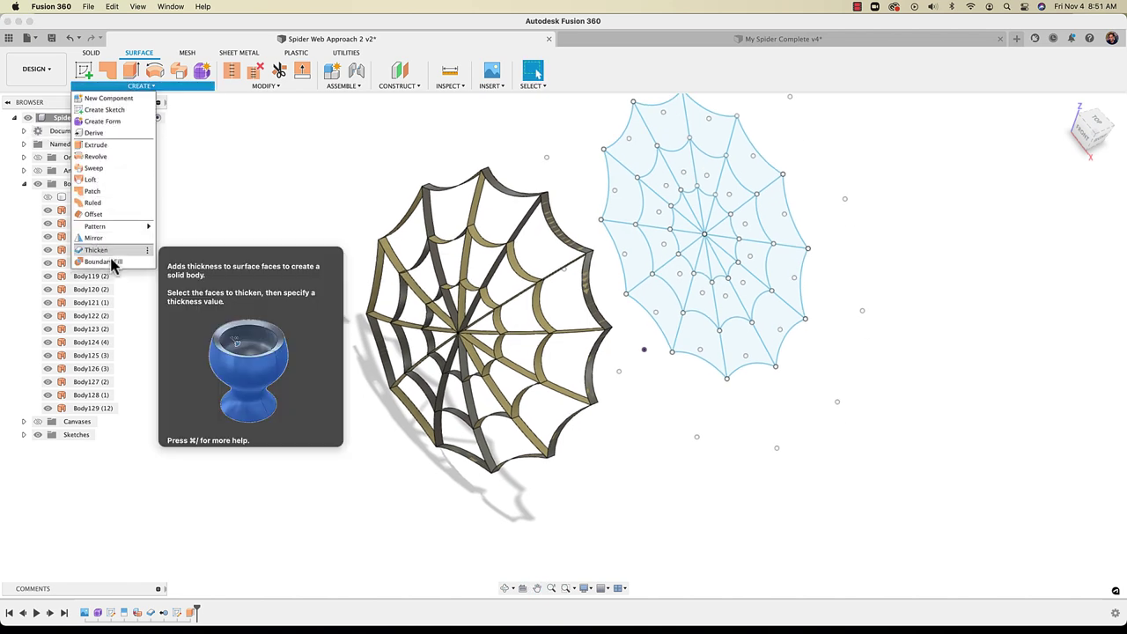
click(245, 365)
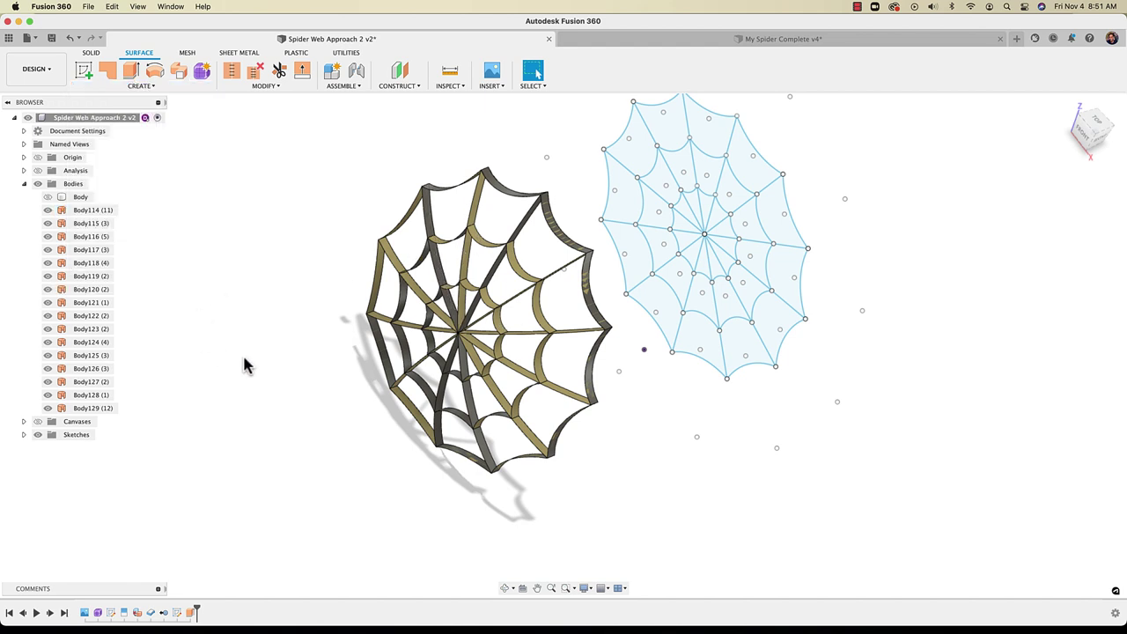
Select the full range of web surface bodies, Body114 to Body129, and inspect where the strands meet at the web's center
click(104, 213)
shift+click(111, 408)
click(188, 405)
middle_drag(412, 321, 393, 343)
scroll(407, 344, up, 2)
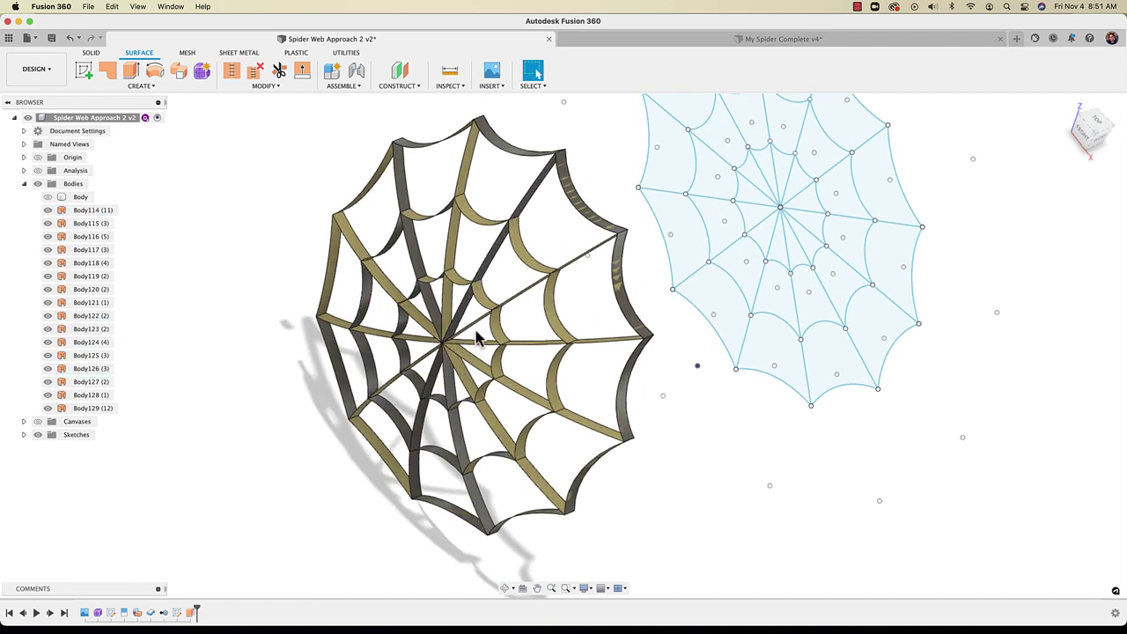
scroll(462, 379, up, 5)
mouse_move(460, 378)
shift+middle_down()
mouse_move(471, 344)
mouse_move(490, 346)
mouse_move(478, 365)
shift+middle_up()
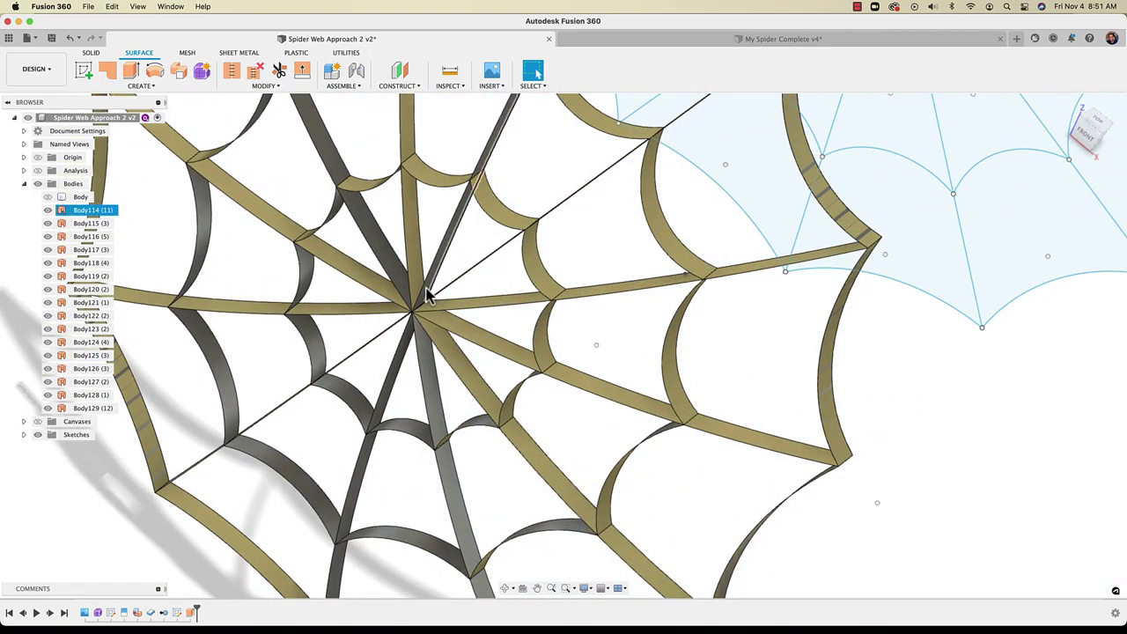
scroll(407, 324, down, 10)
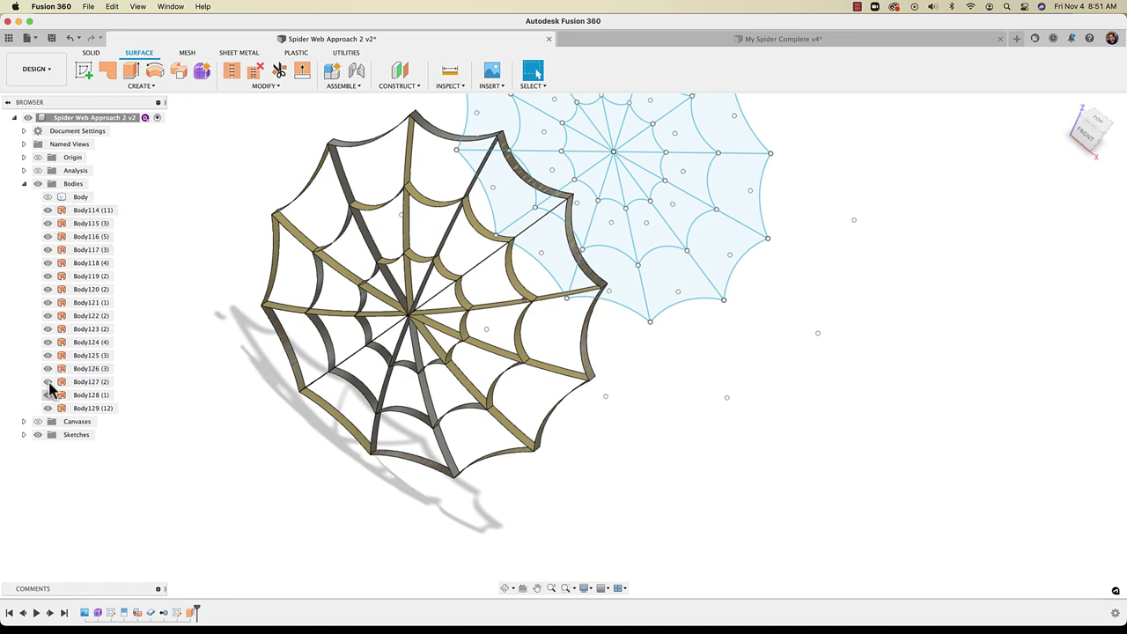
Hide the sketches and toggle individual web surface bodies to check which strands each one contains
click(38, 435)
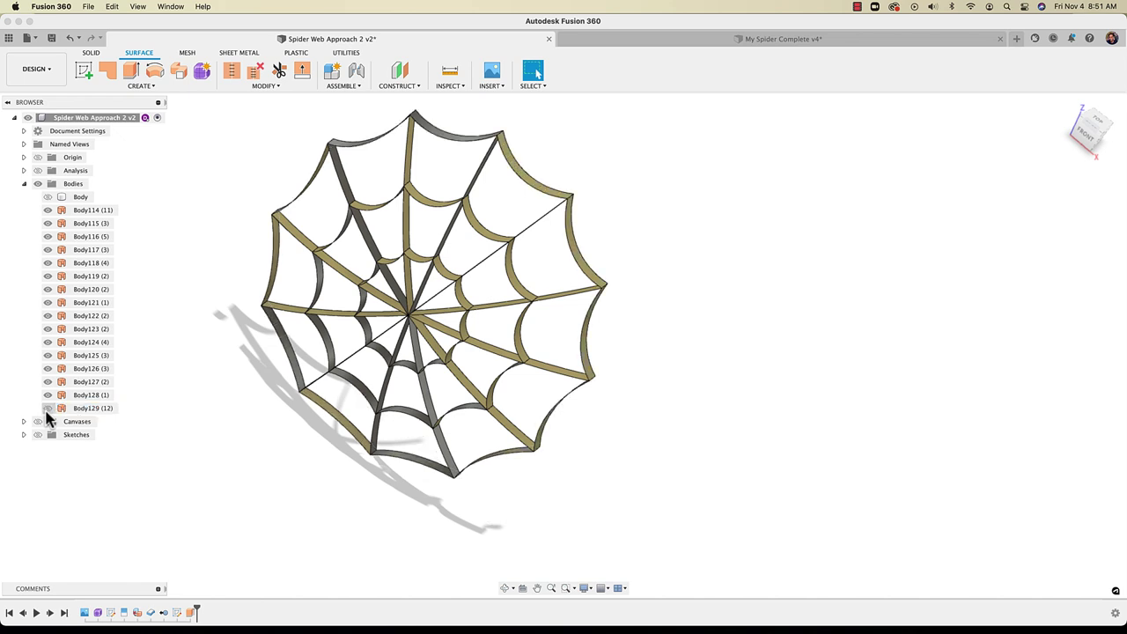
click(48, 395)
click(49, 382)
click(49, 368)
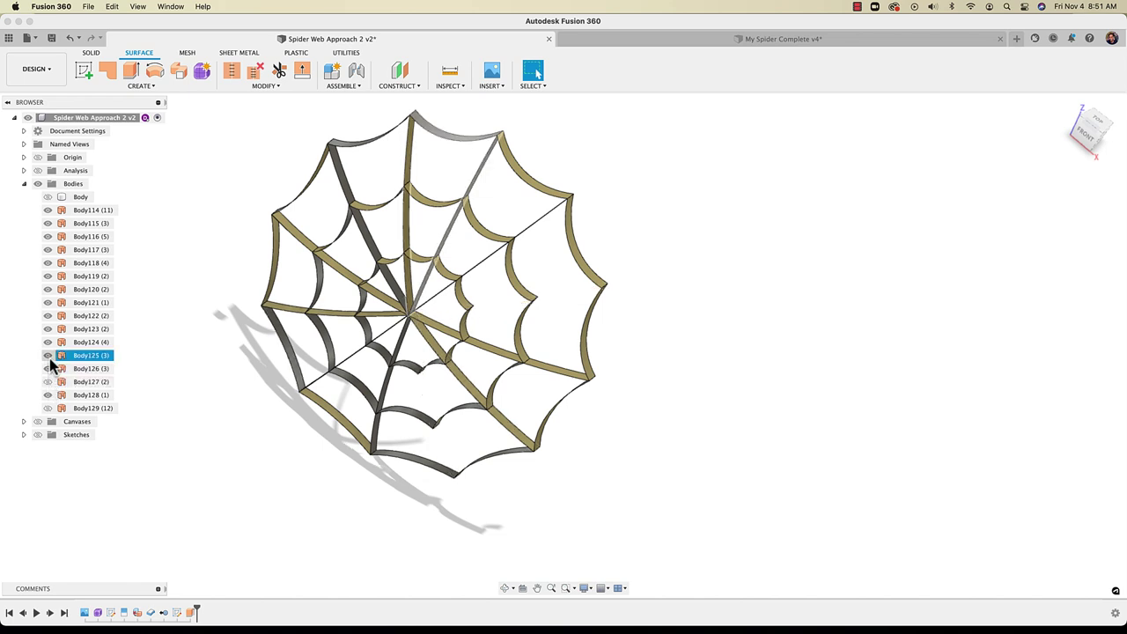
click(48, 356)
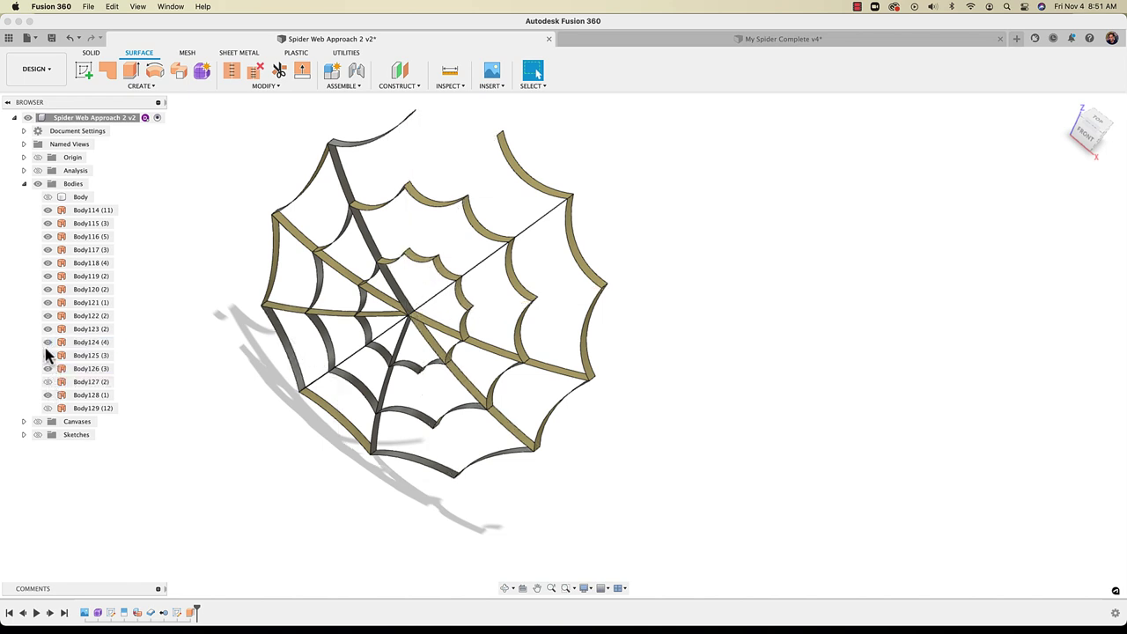
click(47, 358)
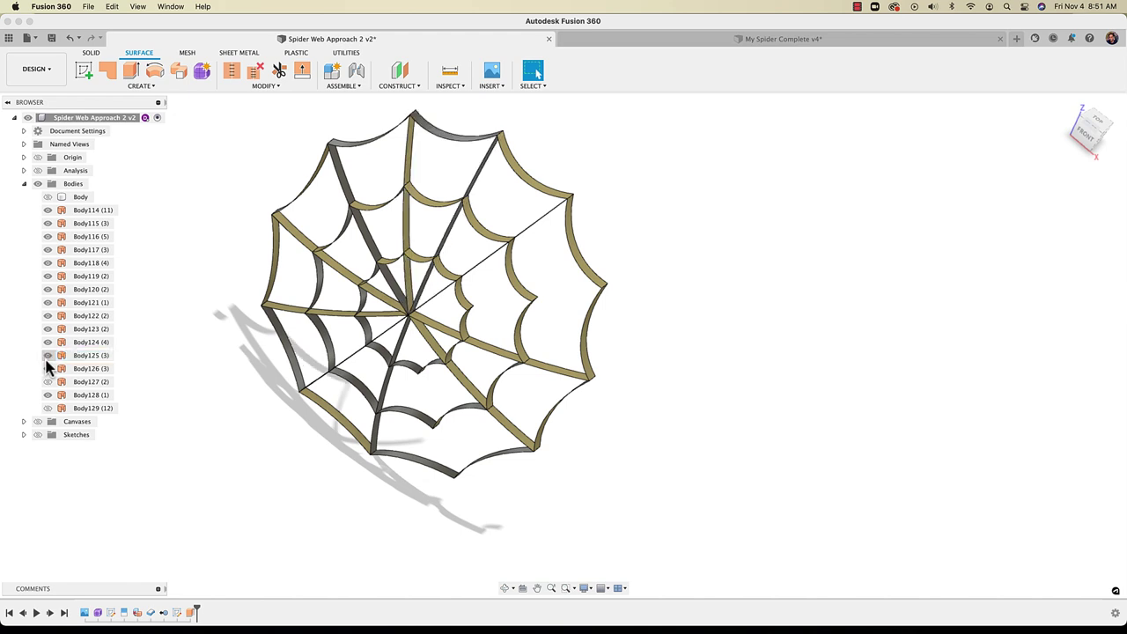
Select single radial strands of the web and toggle Body114 off and on to check which strands are joined
click(359, 207)
scroll(356, 202, up, 5)
click(338, 185)
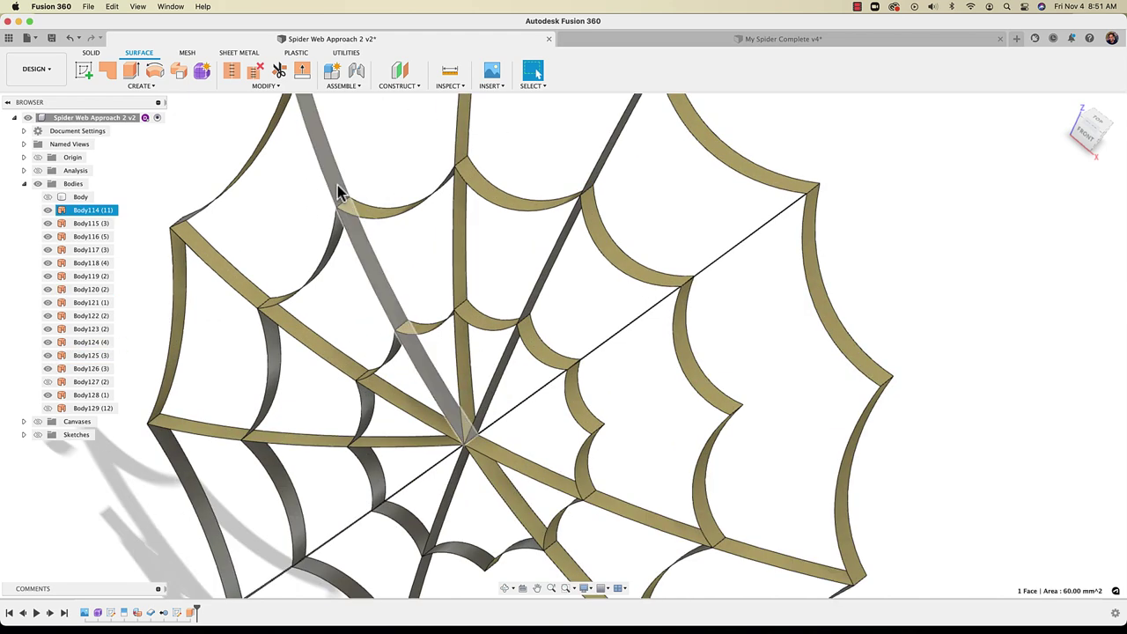
click(250, 297)
click(250, 300)
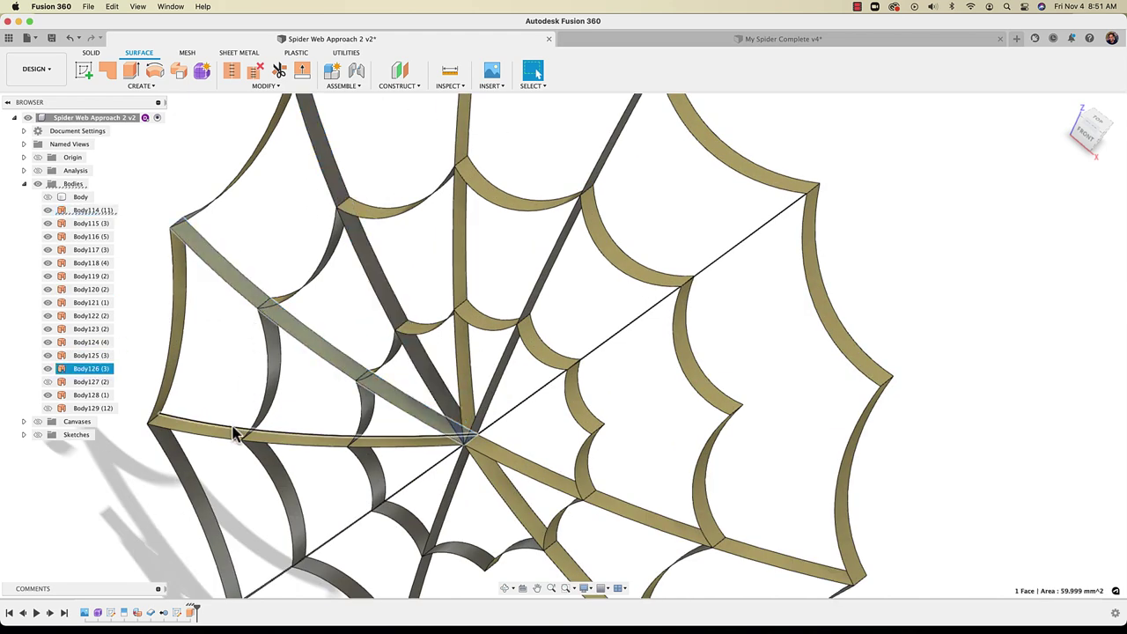
scroll(246, 422, down, 8)
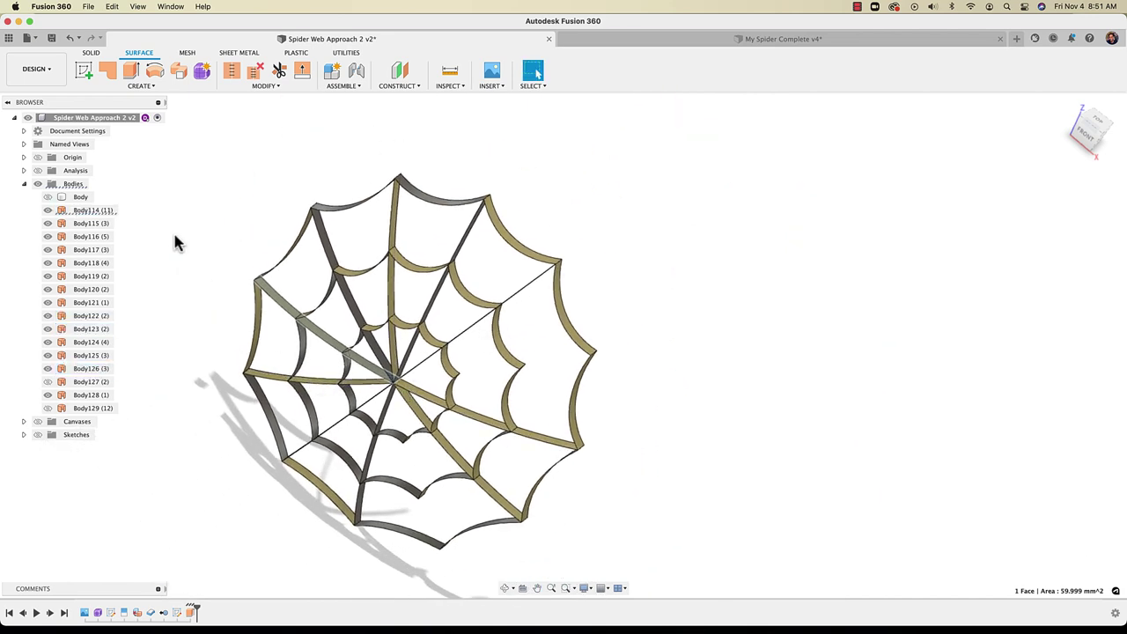
click(47, 211)
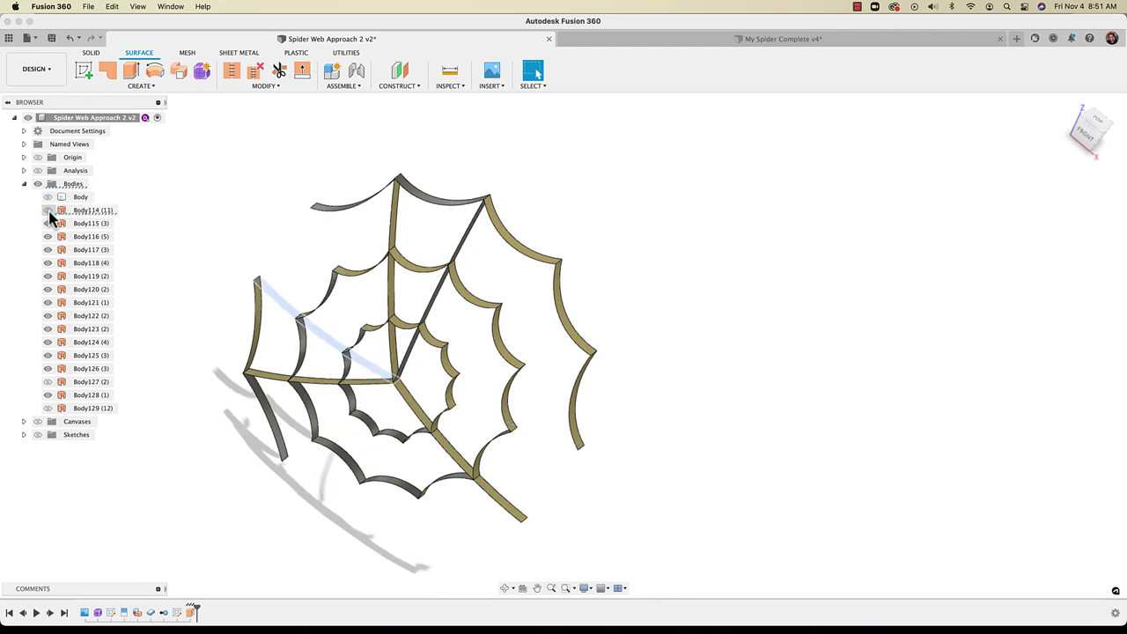
click(48, 211)
Examine the web surfaces' crossing strands and shared center point from several angles
mouse_move(633, 385)
shift+middle_down()
mouse_move(662, 356)
mouse_move(641, 378)
shift+middle_up()
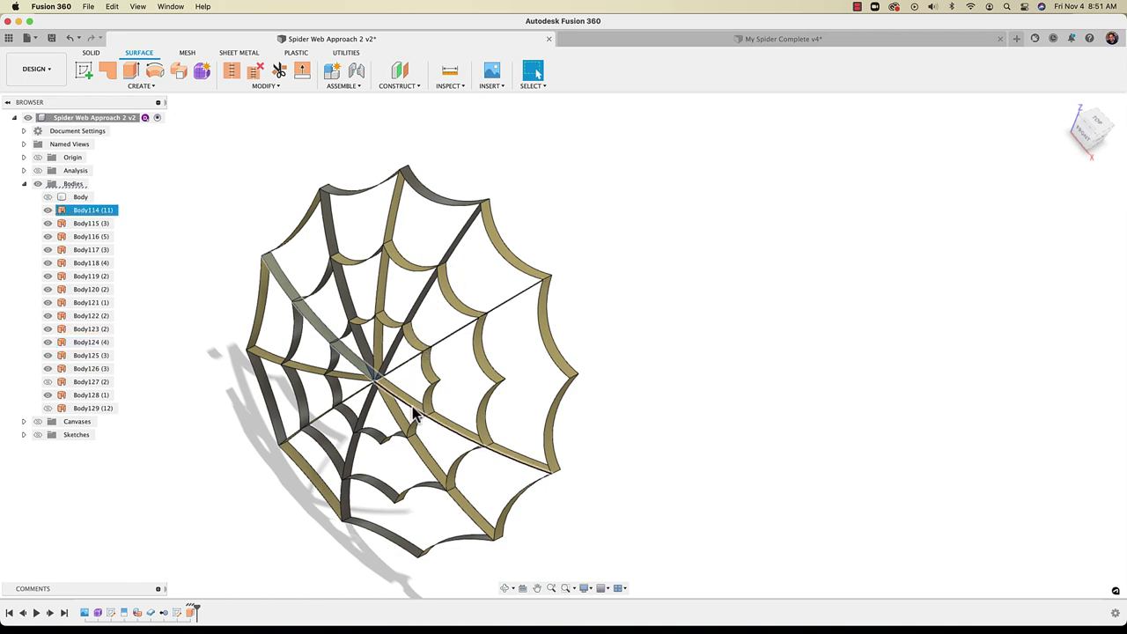
click(272, 440)
click(321, 422)
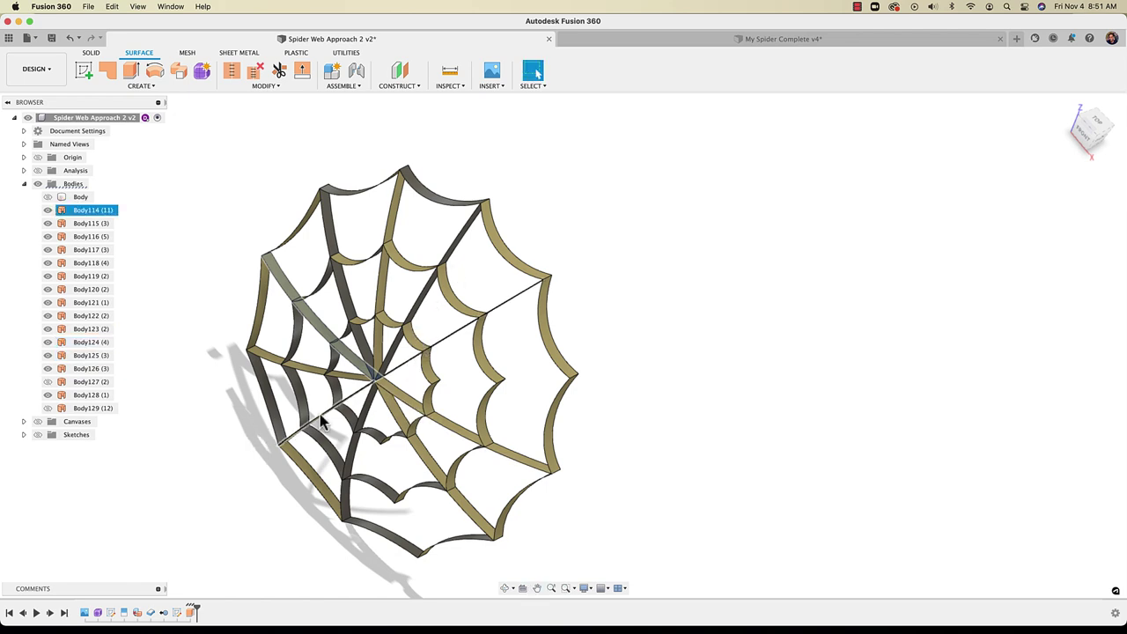
shift+middle_drag(321, 423, 421, 473)
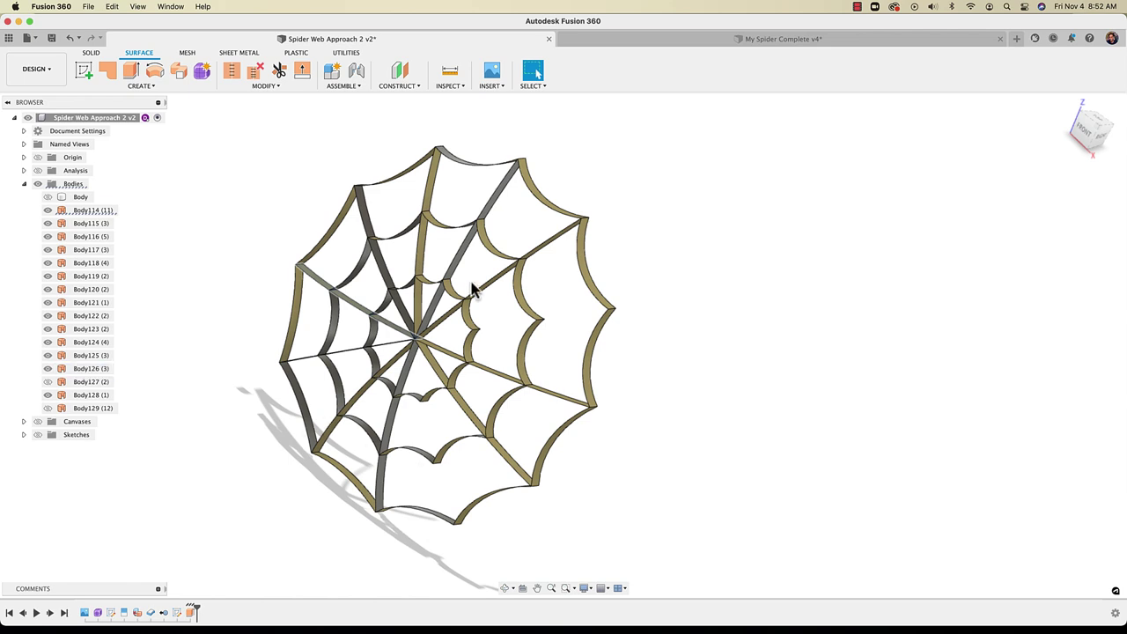
shift+middle_drag(395, 329, 342, 348)
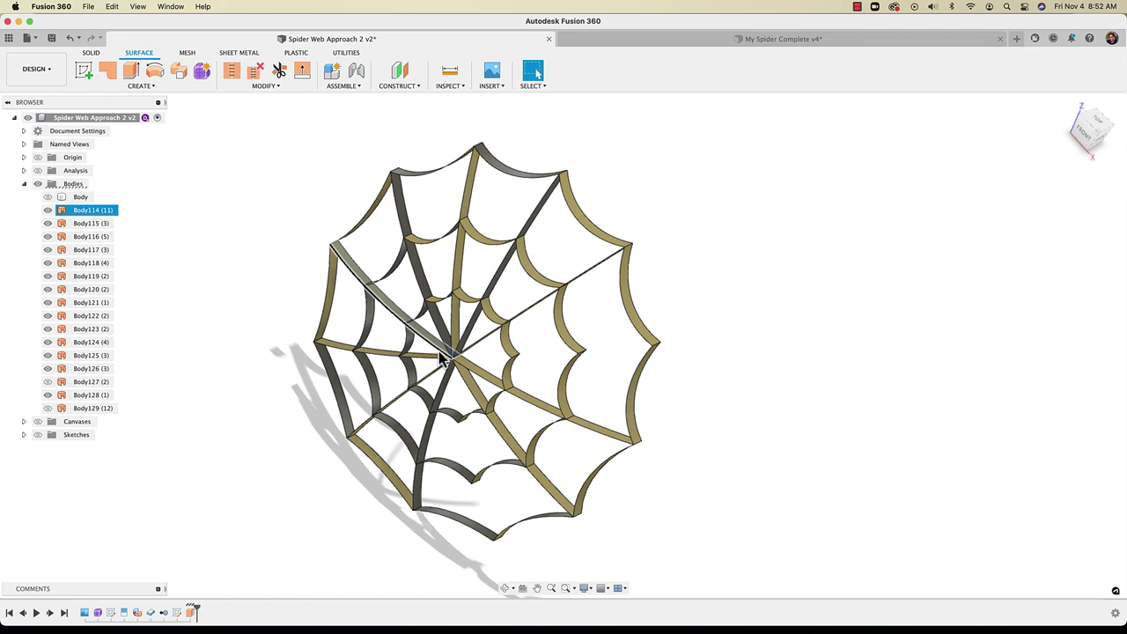
mouse_move(774, 362)
shift+middle_down()
mouse_move(759, 373)
mouse_move(782, 352)
shift+middle_up()
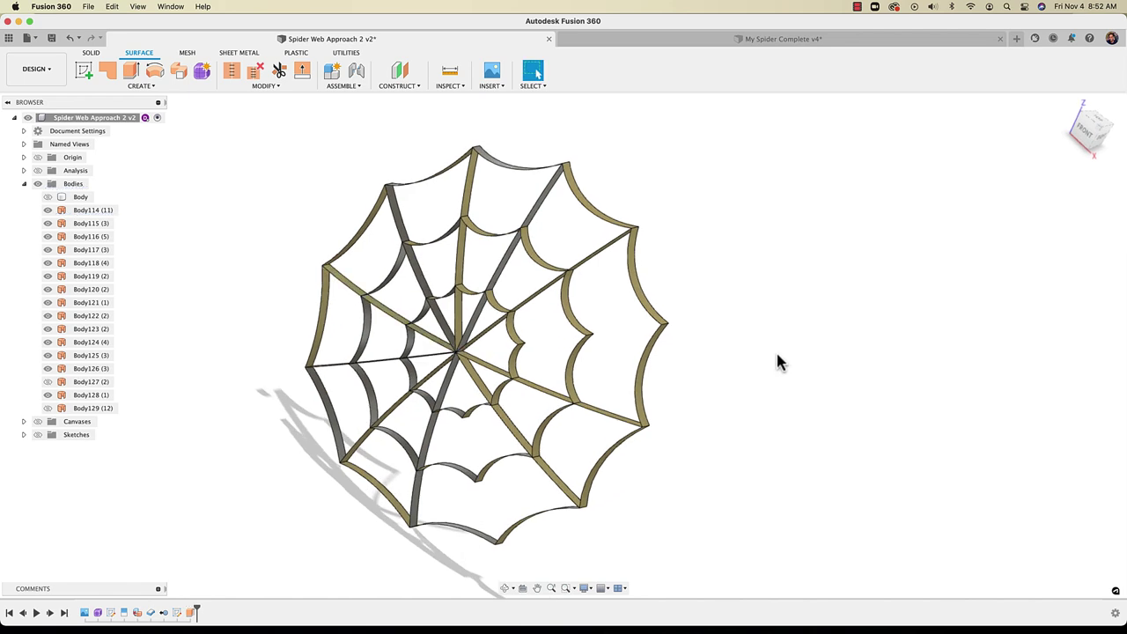
Switch to Google Chrome and read the viewer comment about extruding through the surface and revolve-cutting to the desired thickness
key(super+Tab)
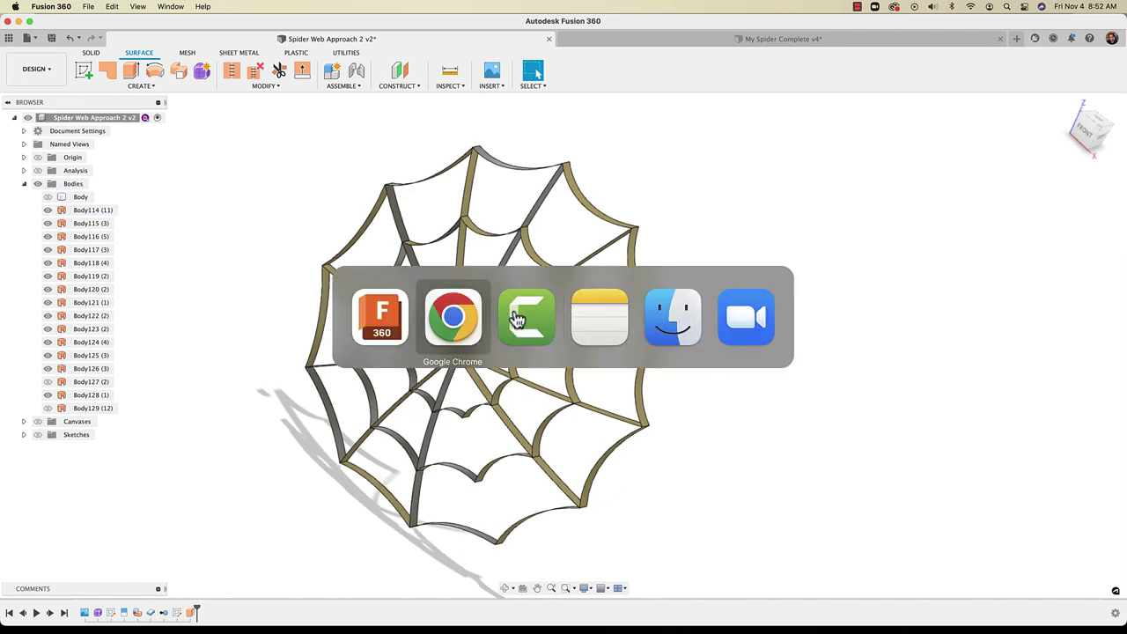
scroll(356, 143, up, 10)
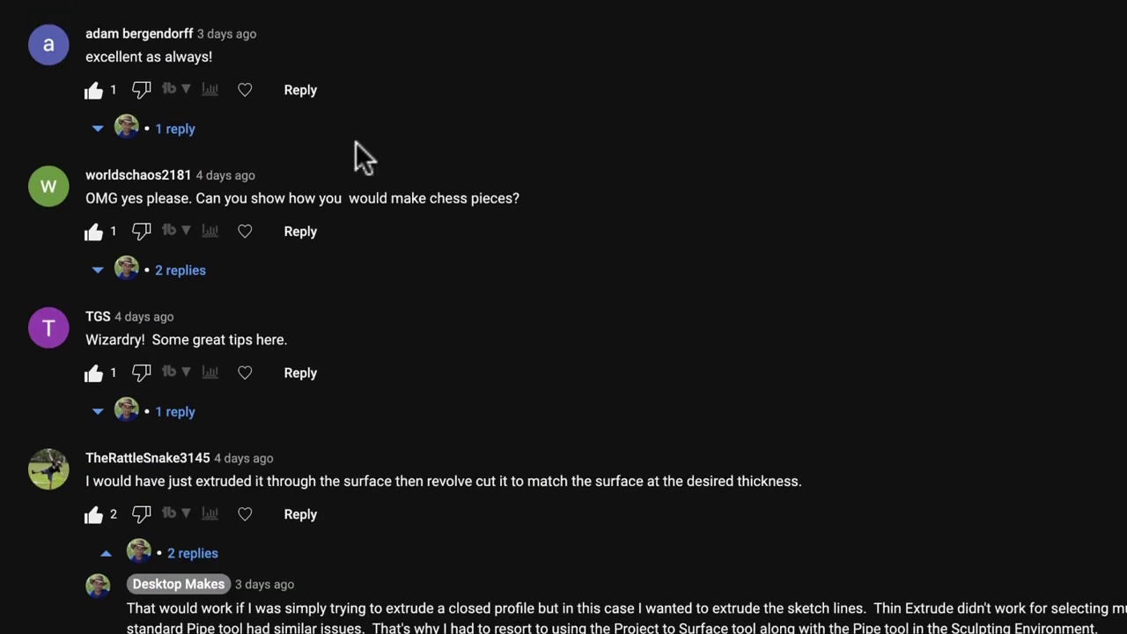
scroll(355, 141, up, 1)
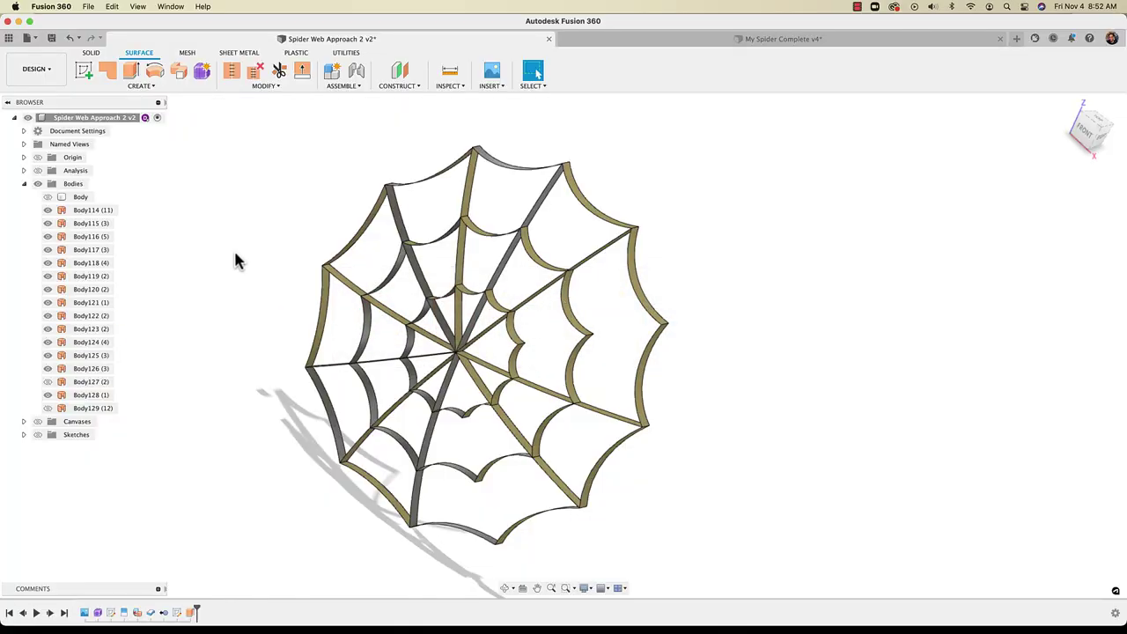
Roll the timeline back to before the web's surface extrusion and delete that feature
mouse_move(195, 611)
mouse_down()
mouse_move(183, 610)
mouse_move(194, 608)
mouse_up()
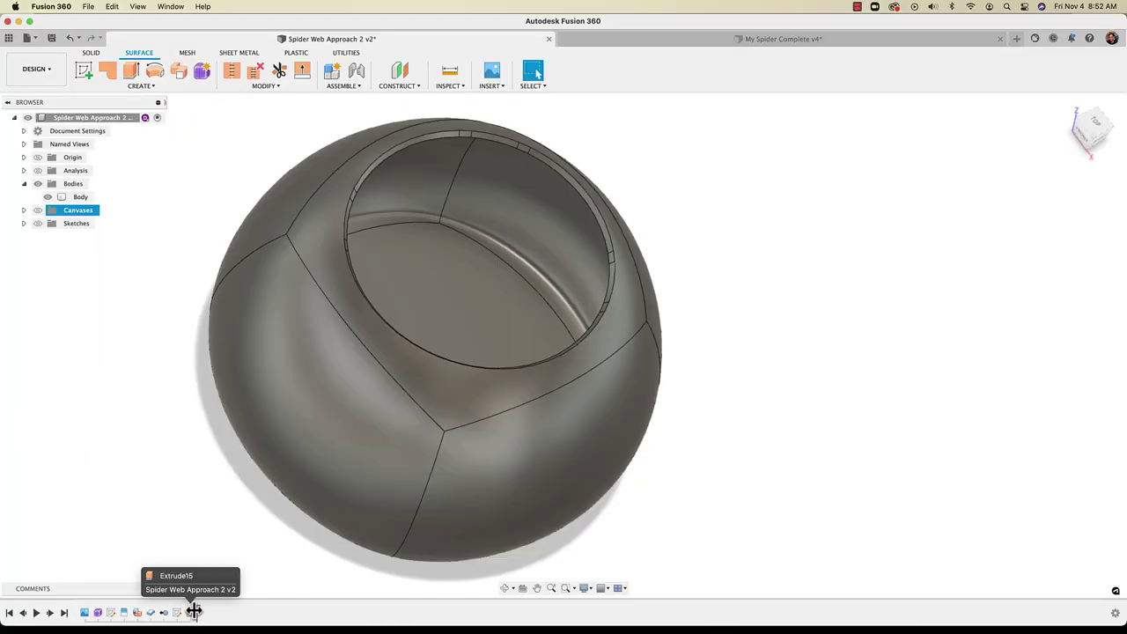
click(192, 609)
key(Delete)
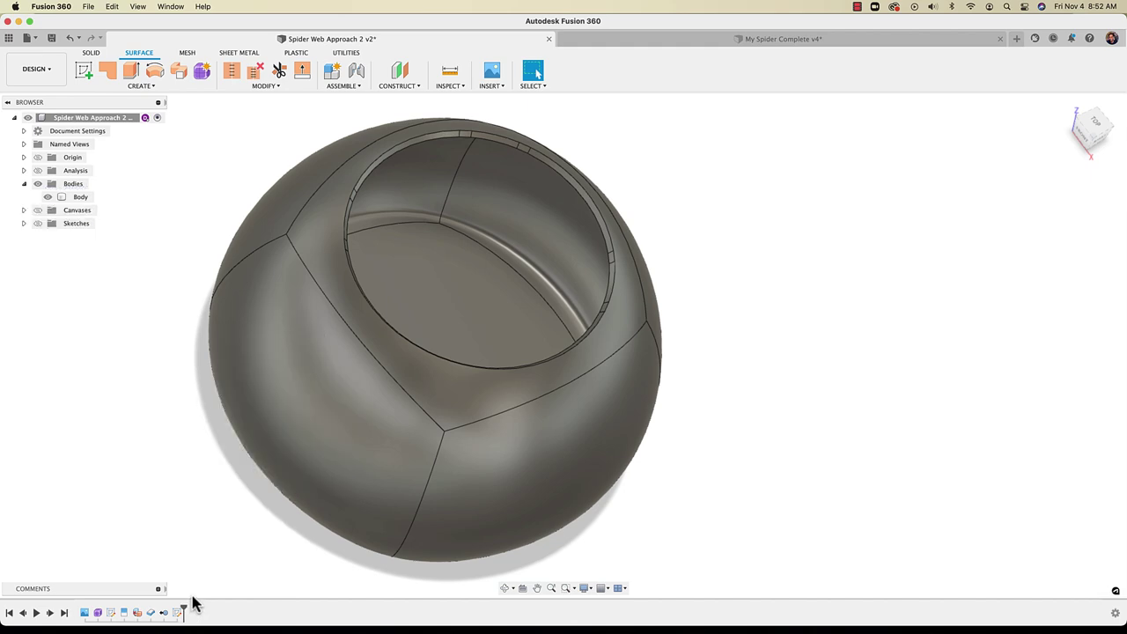
Show the sketches and examine the web sketch's position inside the bowl, with the solid modeling tools active
click(37, 224)
mouse_move(259, 390)
shift+middle_down()
mouse_move(246, 378)
mouse_move(372, 370)
mouse_move(362, 377)
shift+middle_up()
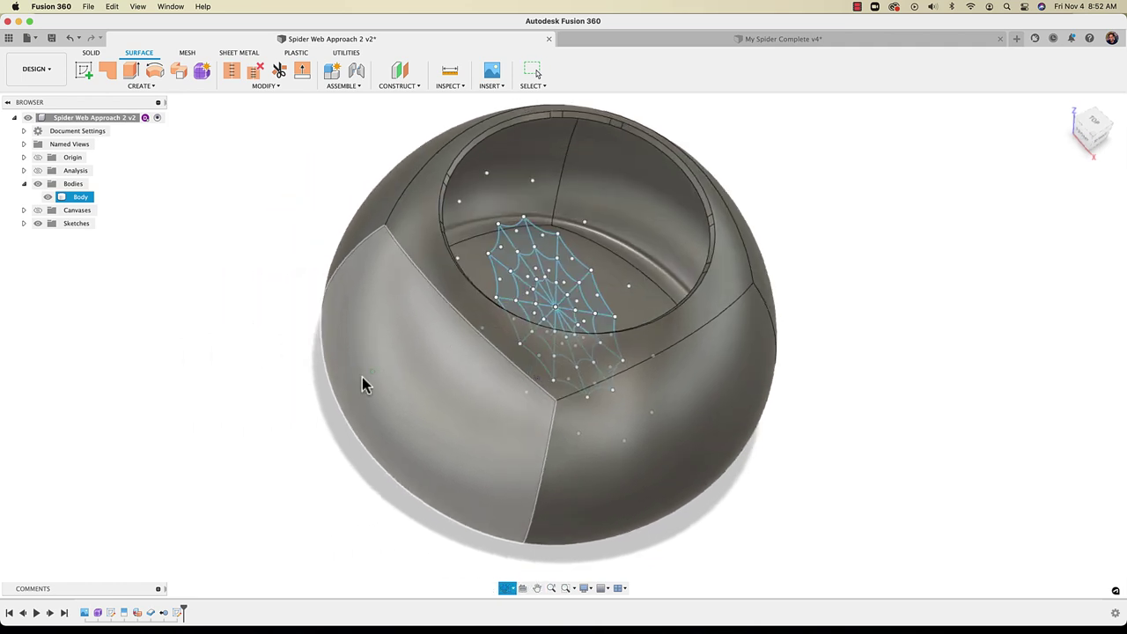
click(90, 53)
shift+middle_drag(294, 322, 571, 174)
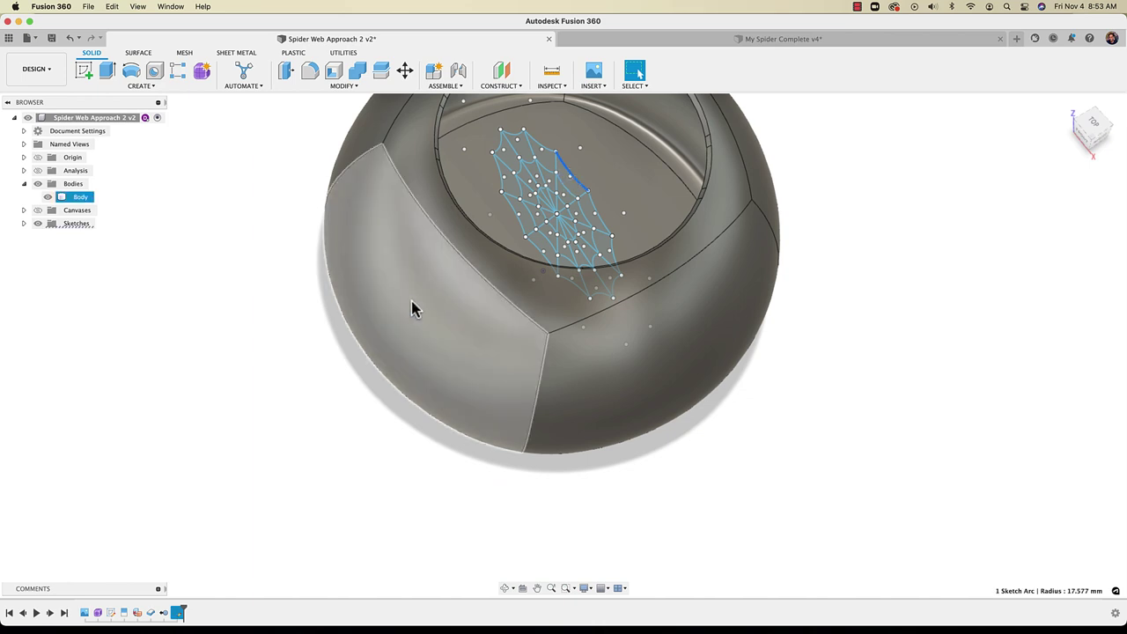
mouse_move(210, 319)
shift+middle_down()
mouse_move(210, 277)
mouse_move(166, 234)
mouse_move(211, 322)
mouse_move(208, 309)
shift+middle_up()
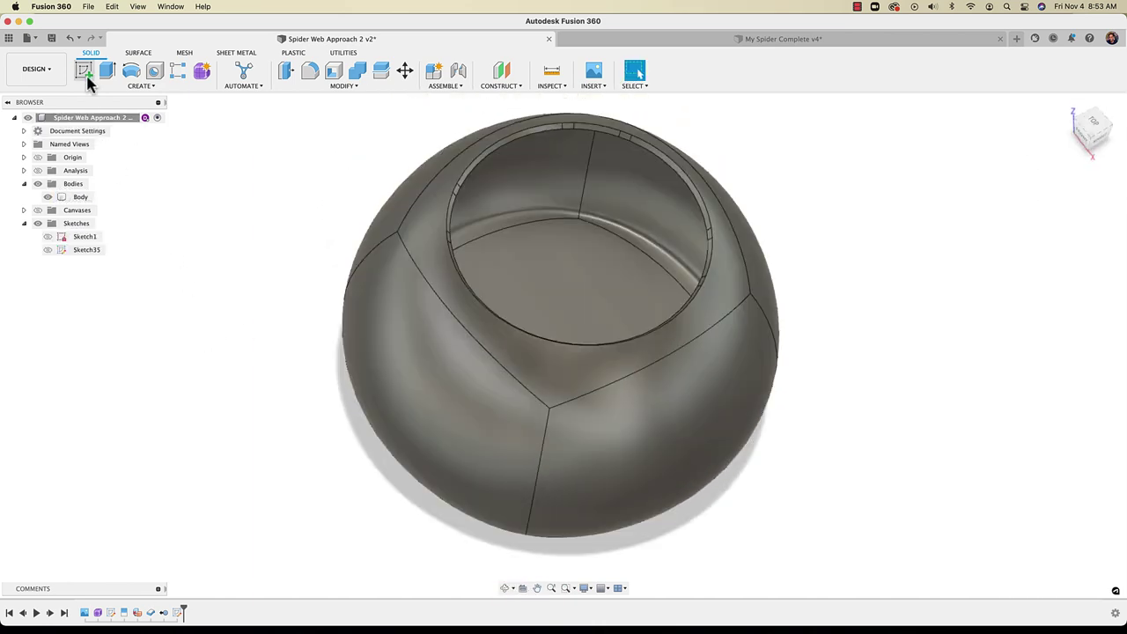
Start a new sketch on the front origin plane with the bowl body hidden
click(84, 72)
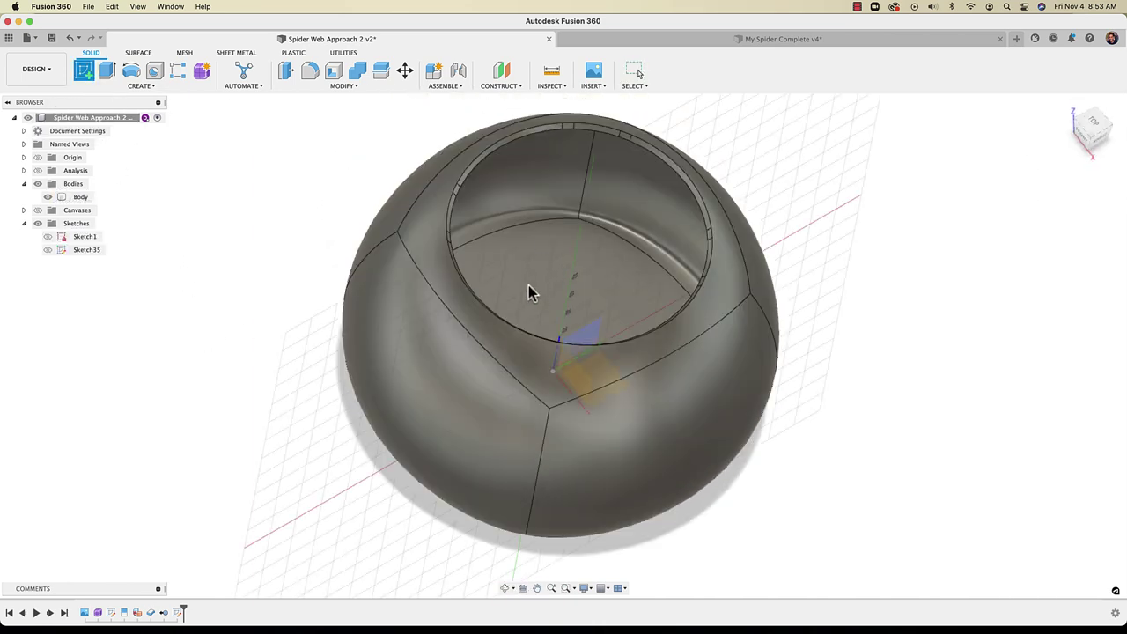
click(47, 197)
mouse_move(447, 383)
shift+middle_down()
mouse_move(455, 365)
mouse_move(598, 401)
mouse_move(582, 357)
shift+middle_up()
click(580, 361)
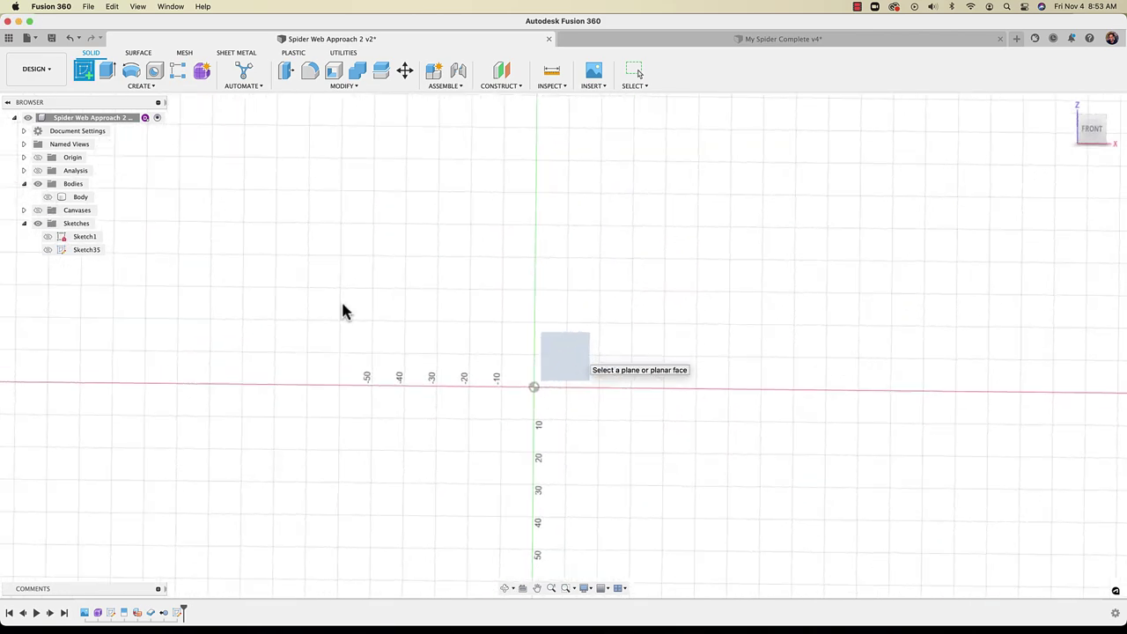
Show the flat web sketch and the bowl body while the new front-plane sketch is open
click(48, 250)
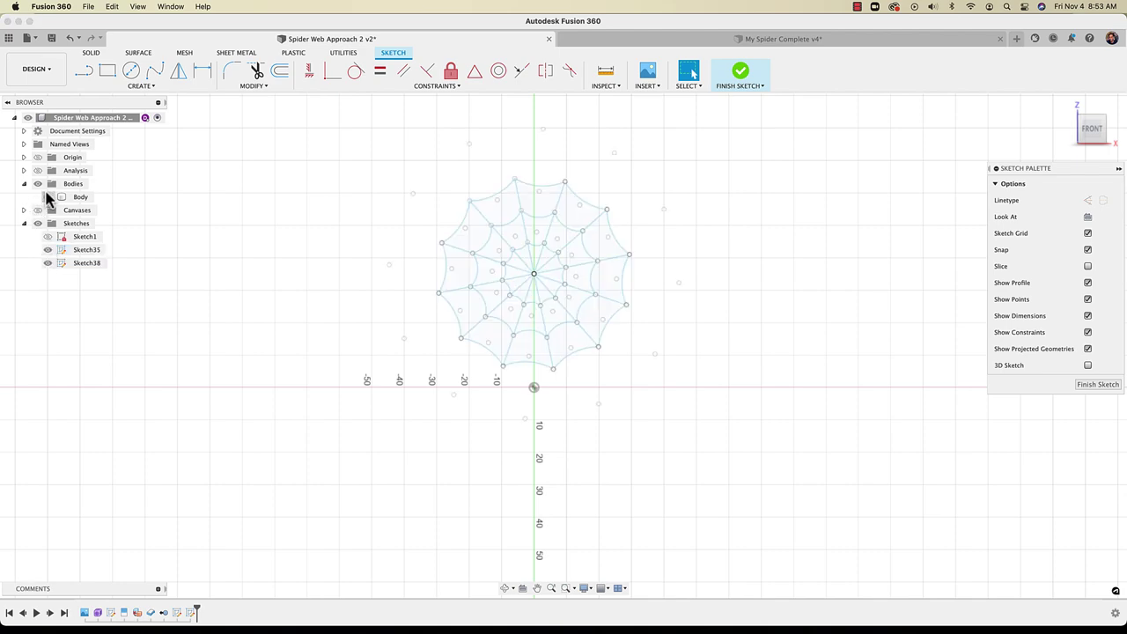
click(48, 197)
shift+middle_drag(279, 340, 493, 302)
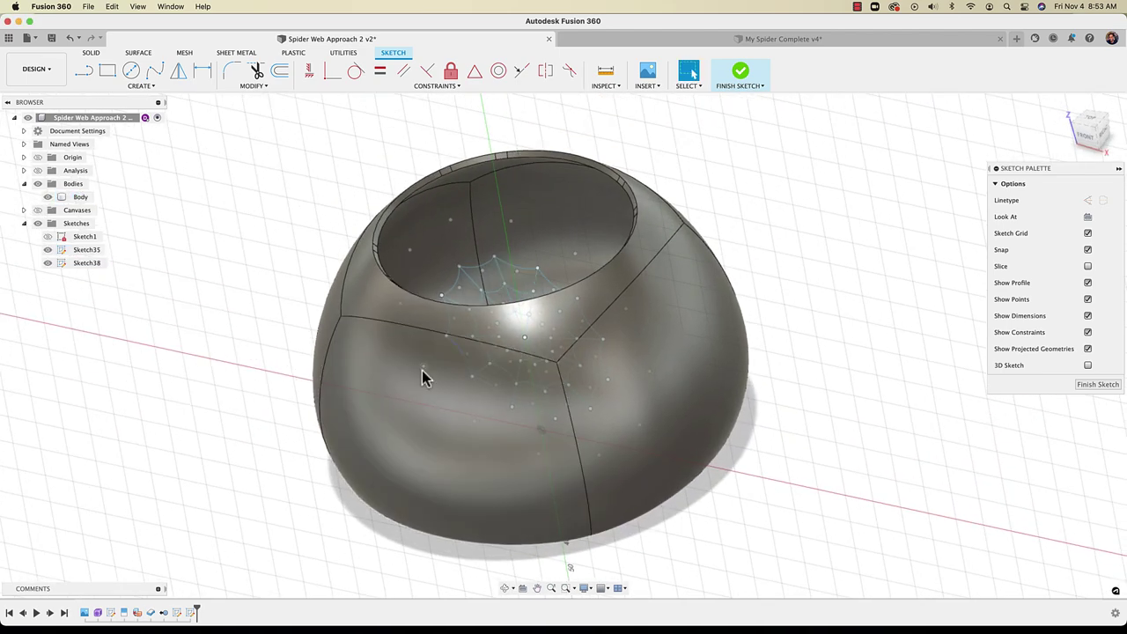
middle_drag(422, 376, 397, 355)
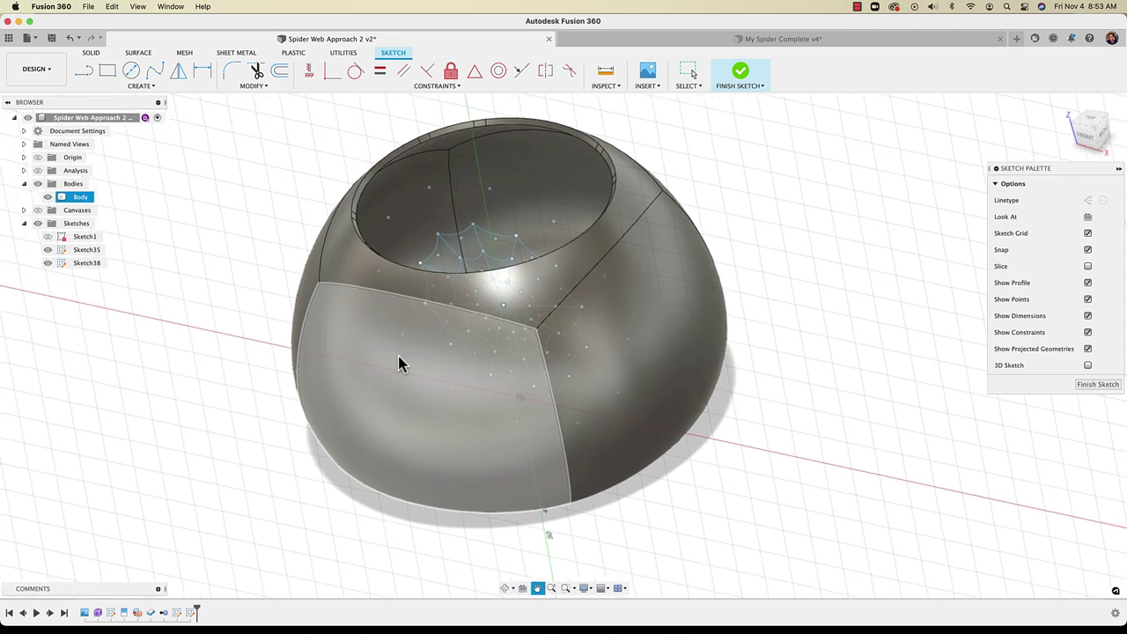
Set up Project To Surface with all spider web curves, the Along Vector type and the Y axis as the projection direction
click(132, 86)
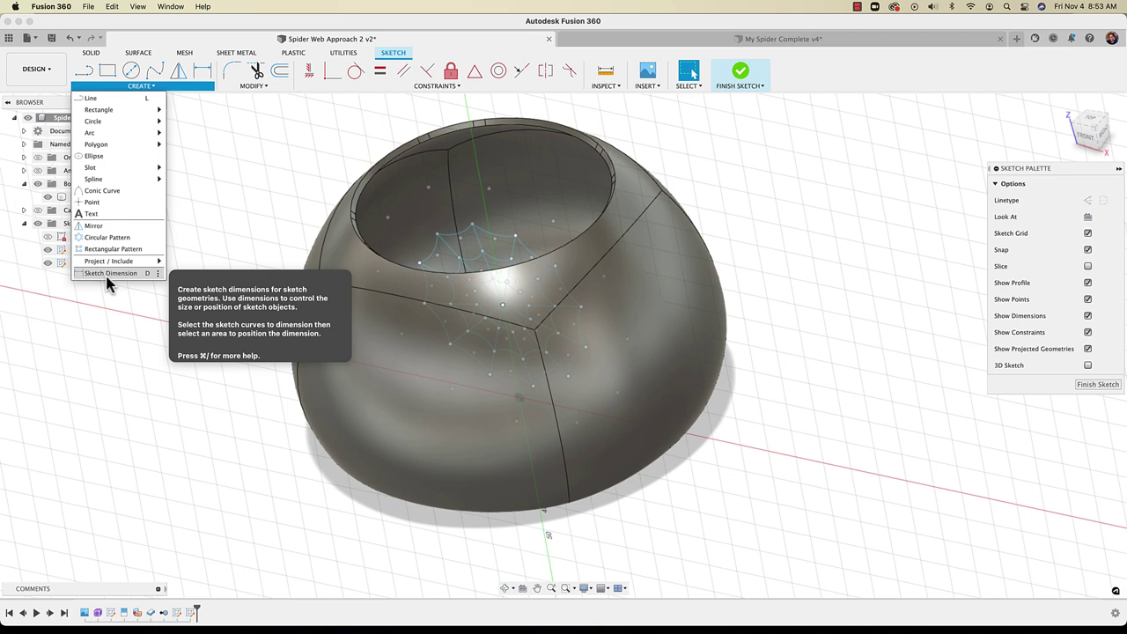
mouse_move(145, 261)
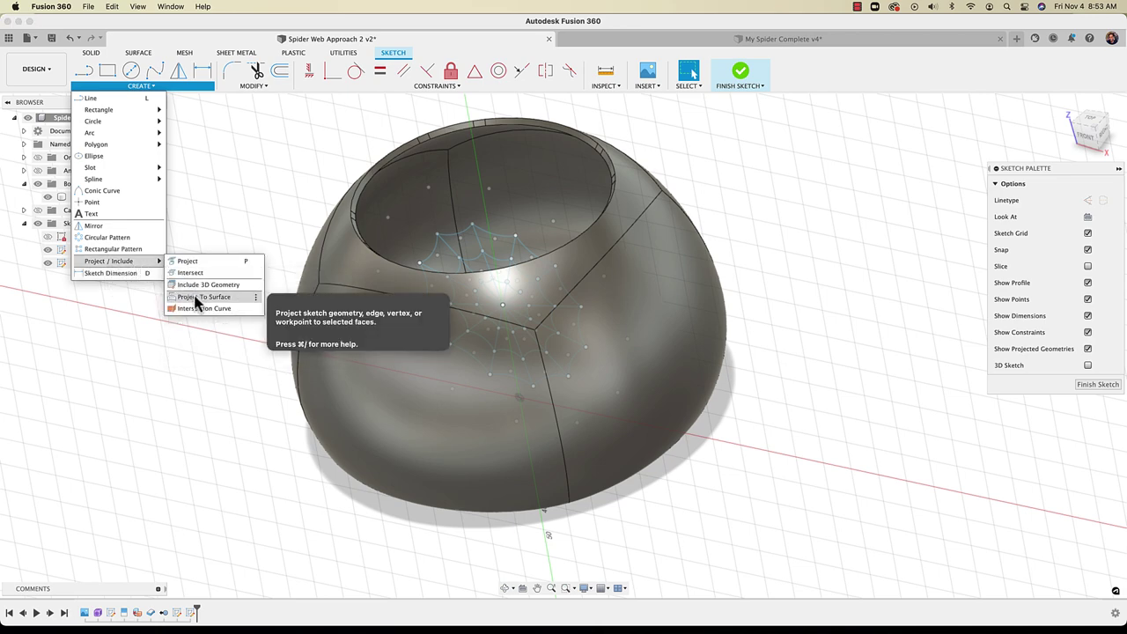
click(199, 297)
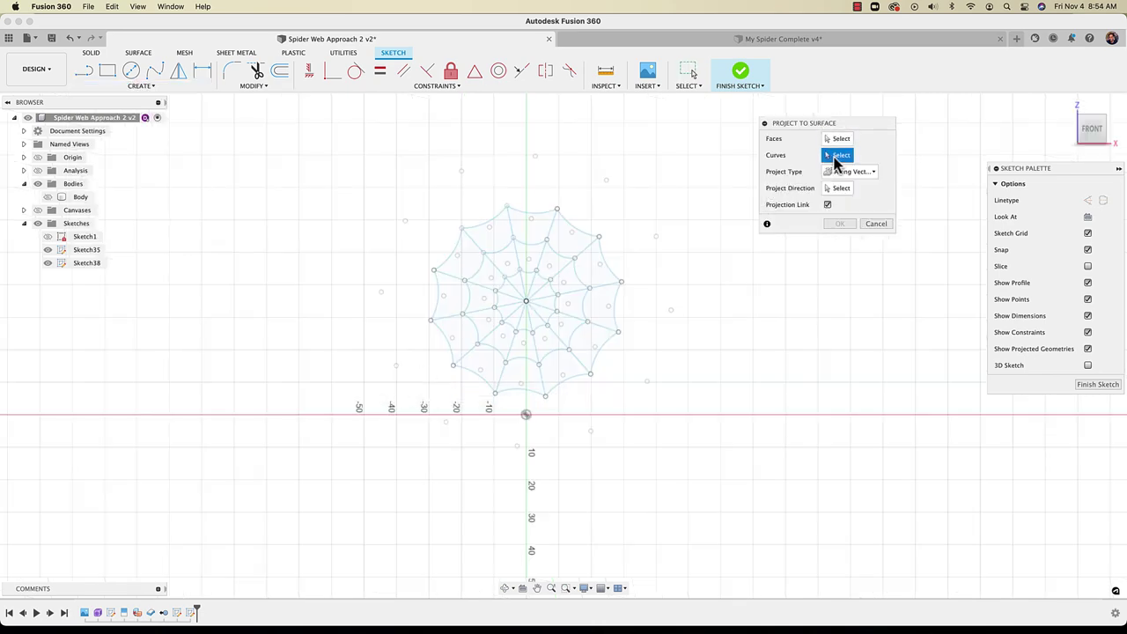
drag(377, 160, 681, 464)
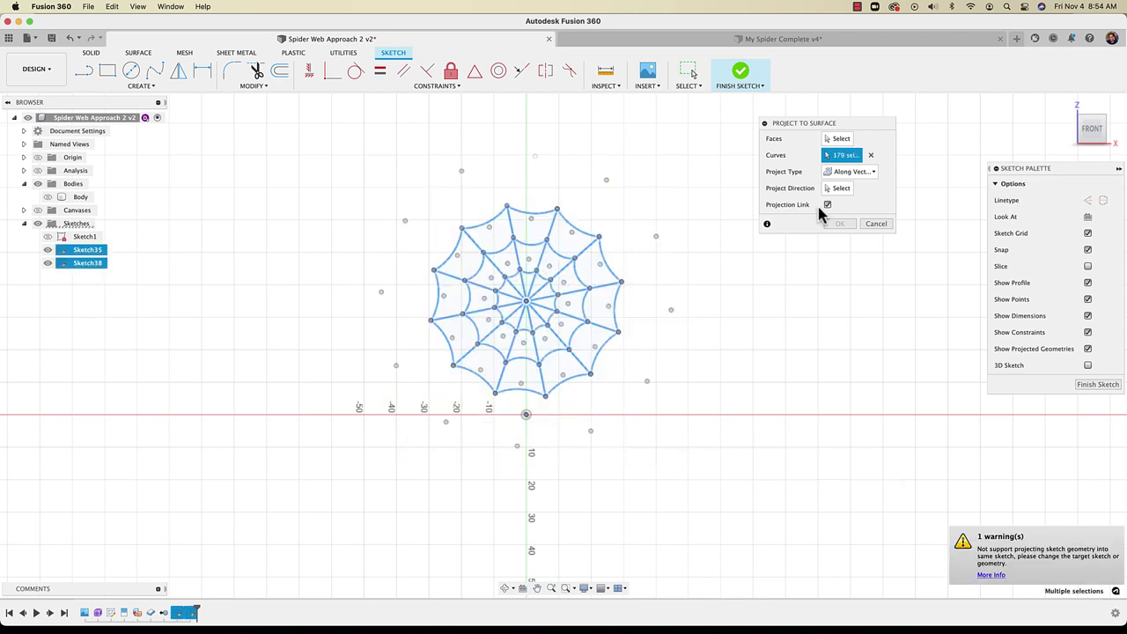
click(847, 172)
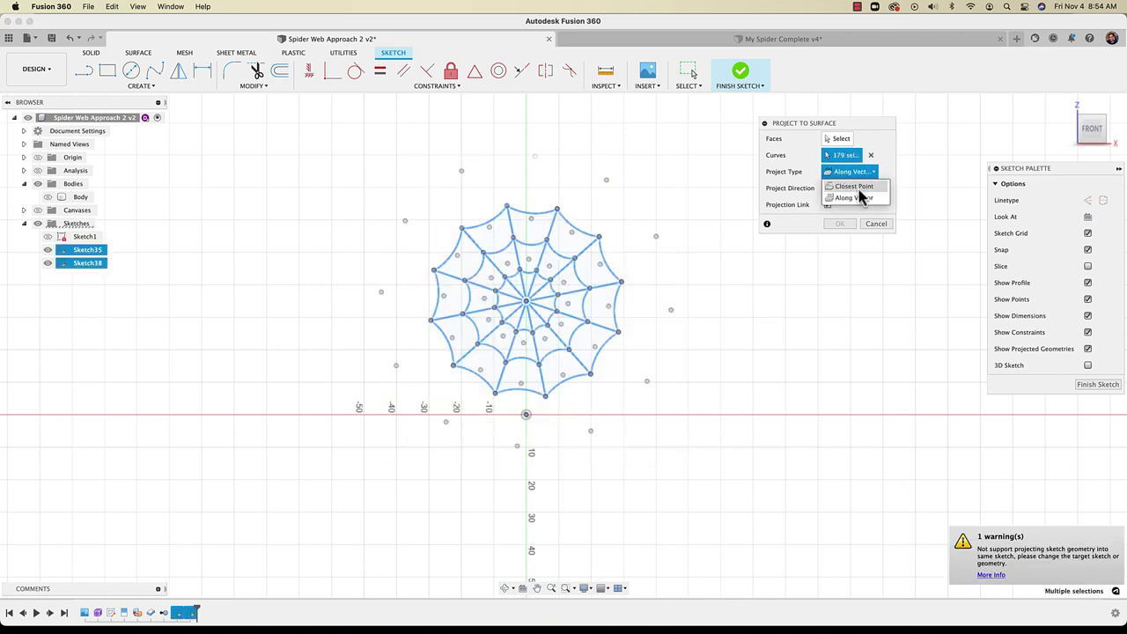
click(859, 197)
click(843, 189)
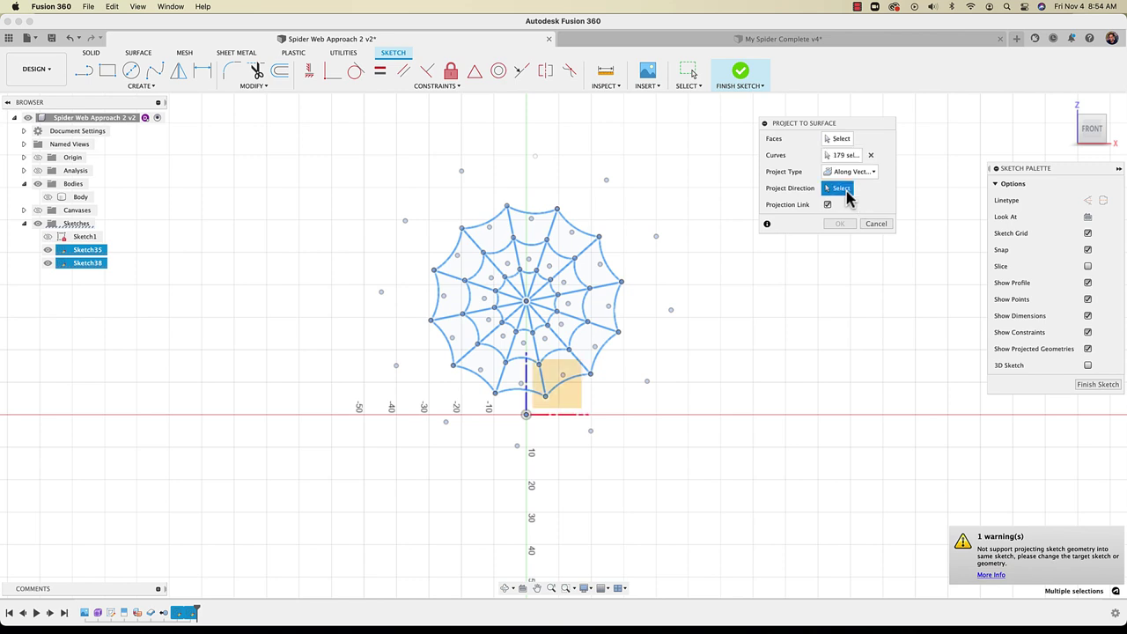
shift+middle_drag(584, 501, 518, 476)
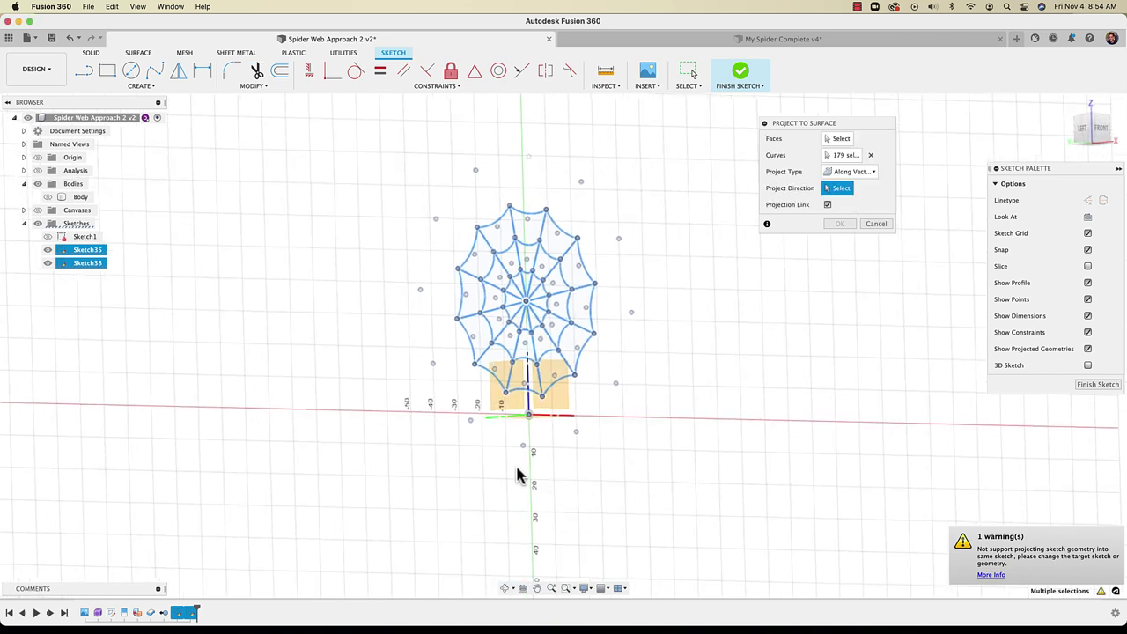
click(496, 421)
mouse_move(496, 420)
shift+middle_down()
mouse_move(614, 403)
mouse_move(552, 414)
shift+middle_up()
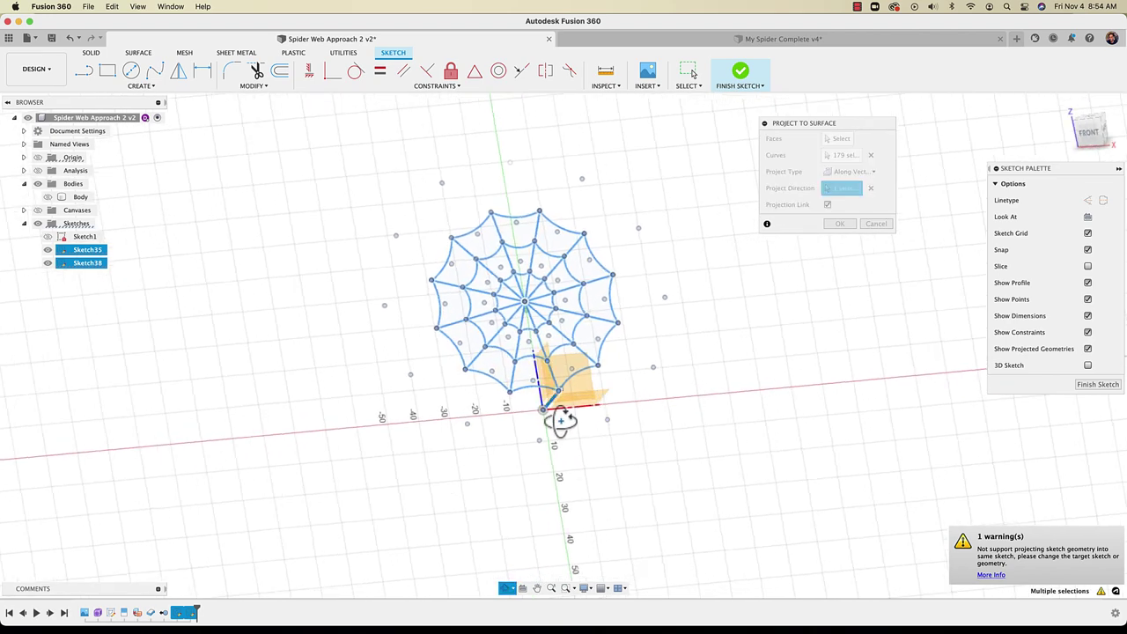
Show the bowl body, set its front outer face as the projection target, and complete the web's projection
click(833, 143)
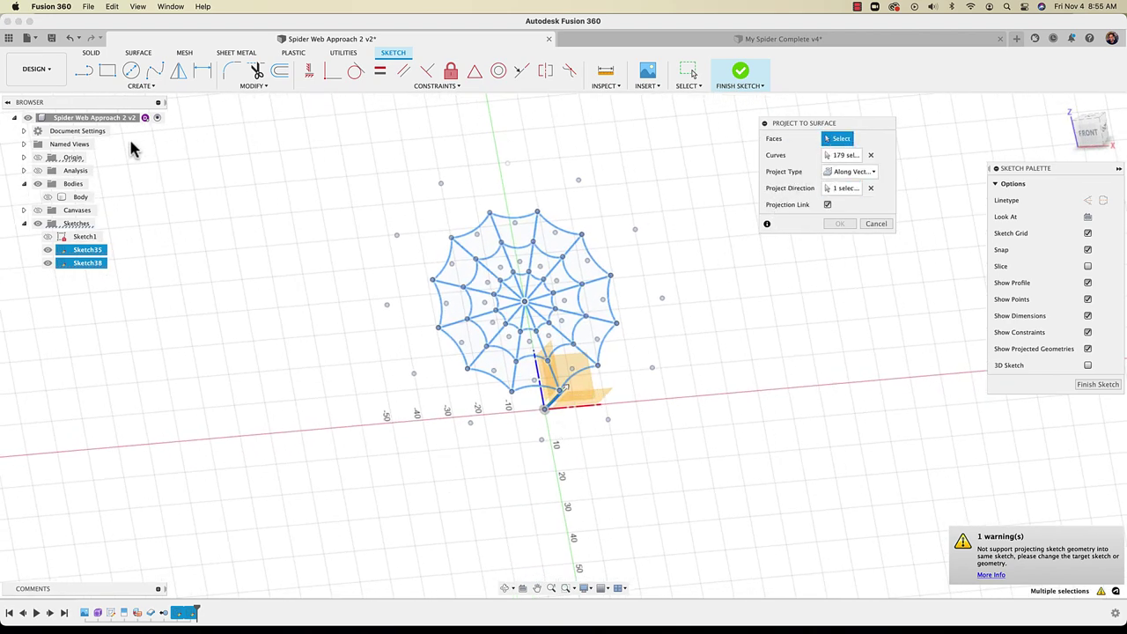
click(49, 196)
shift+middle_drag(234, 374, 193, 393)
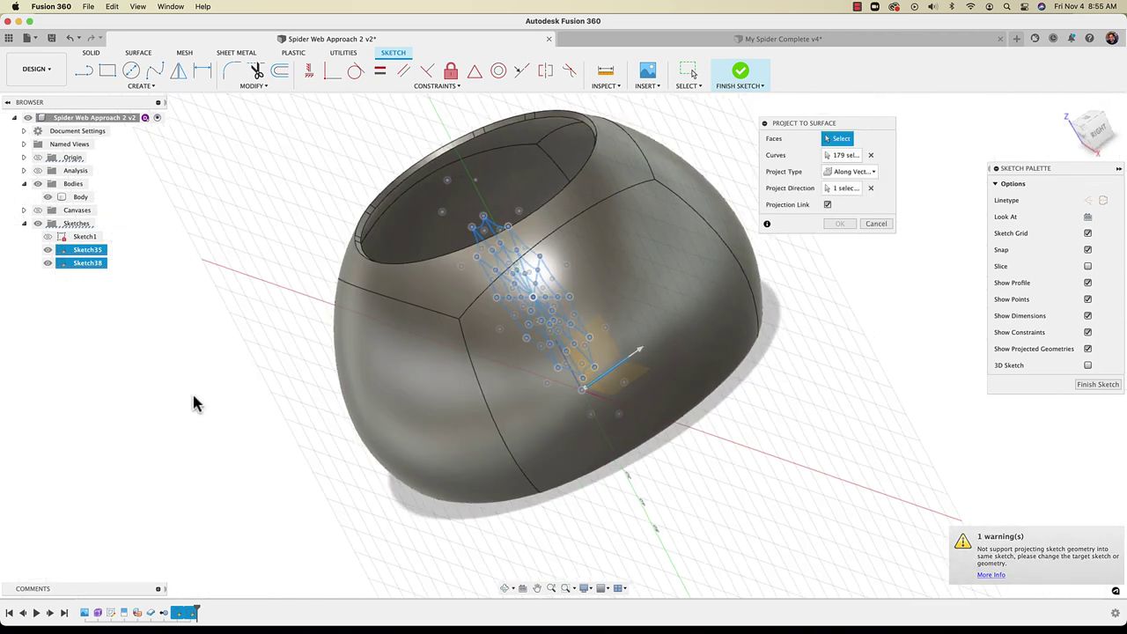
click(390, 418)
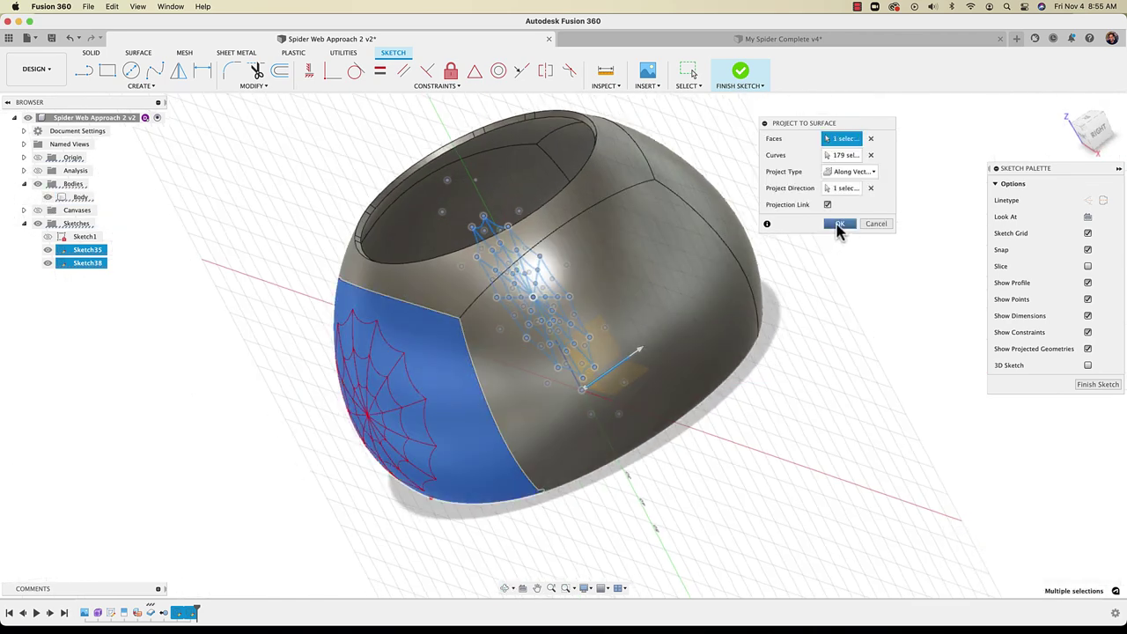
click(840, 224)
Finish the sketch, then hide the original flat web sketch and the bowl body to isolate the projected web
shift+middle_drag(671, 433, 692, 460)
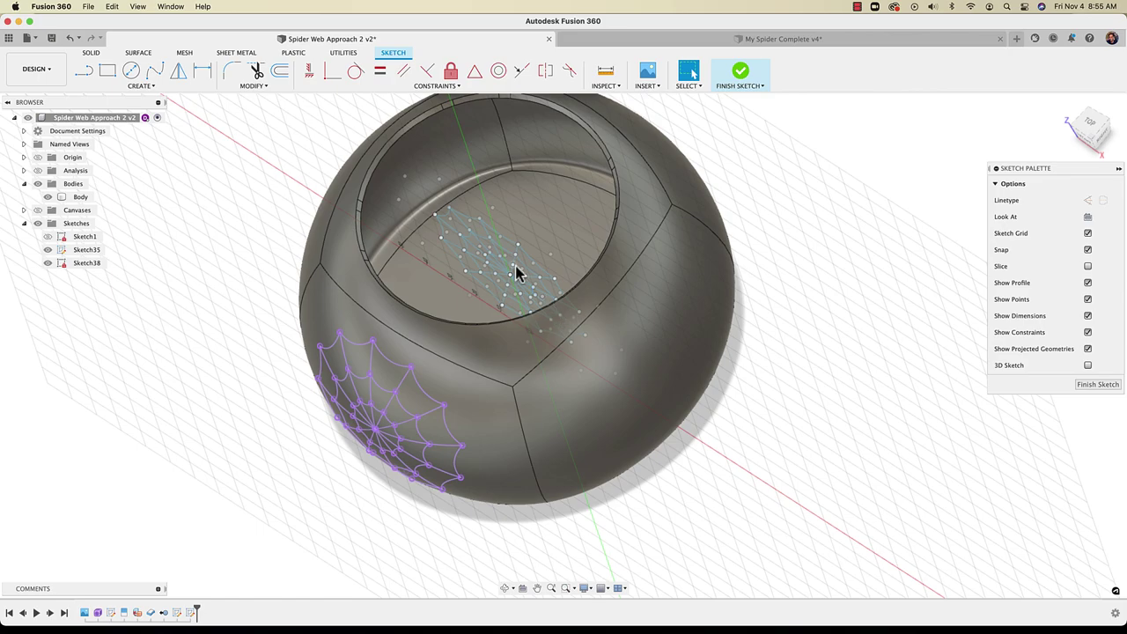
mouse_move(515, 267)
shift+middle_down()
mouse_move(515, 297)
mouse_move(510, 284)
shift+middle_up()
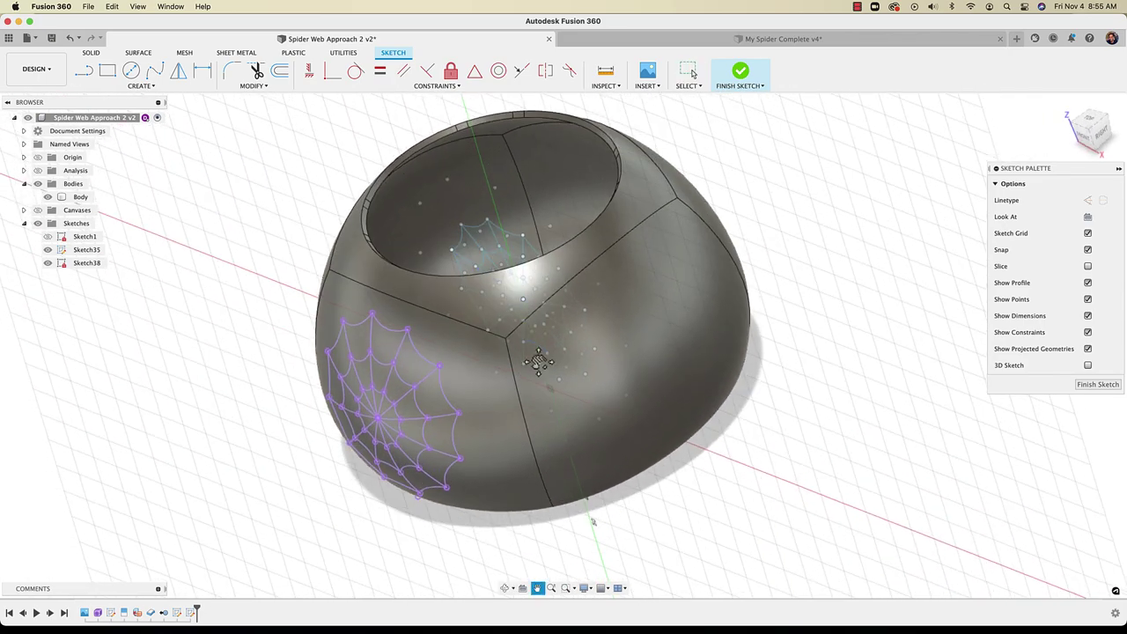
shift+middle_drag(533, 360, 495, 390)
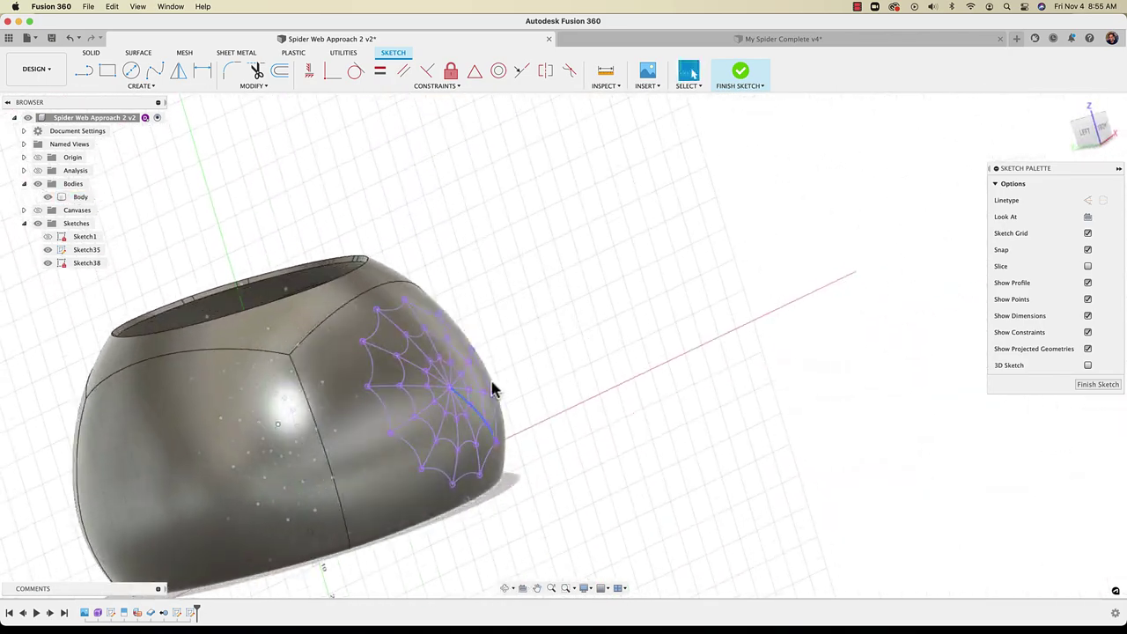
click(369, 454)
mouse_move(690, 276)
shift+middle_down()
mouse_move(584, 329)
mouse_move(748, 239)
mouse_move(707, 279)
shift+middle_up()
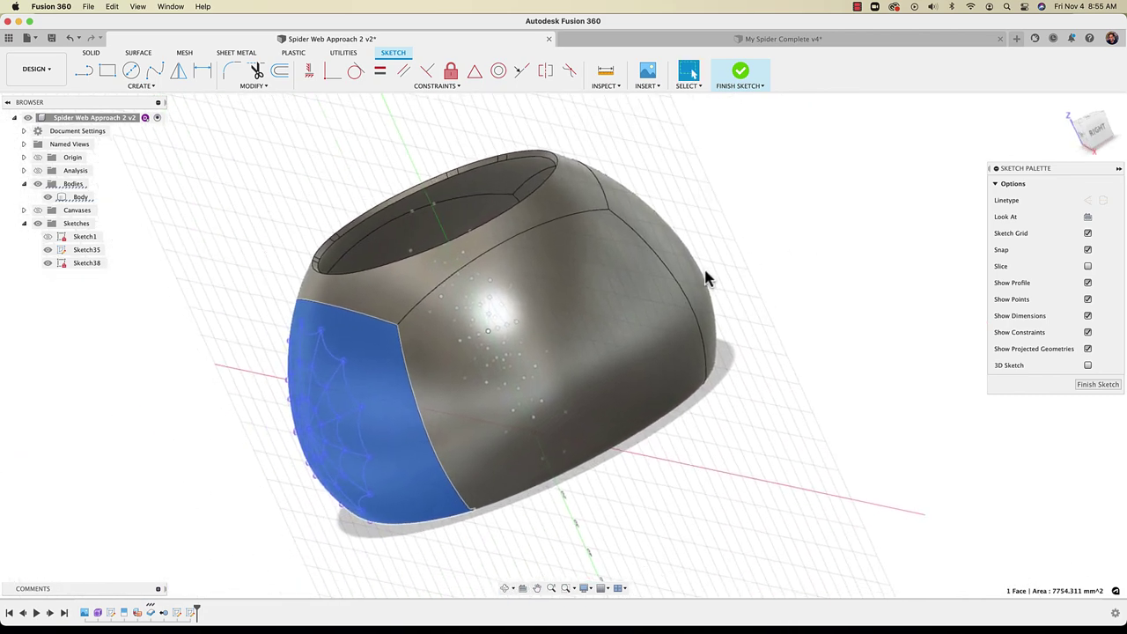
click(739, 83)
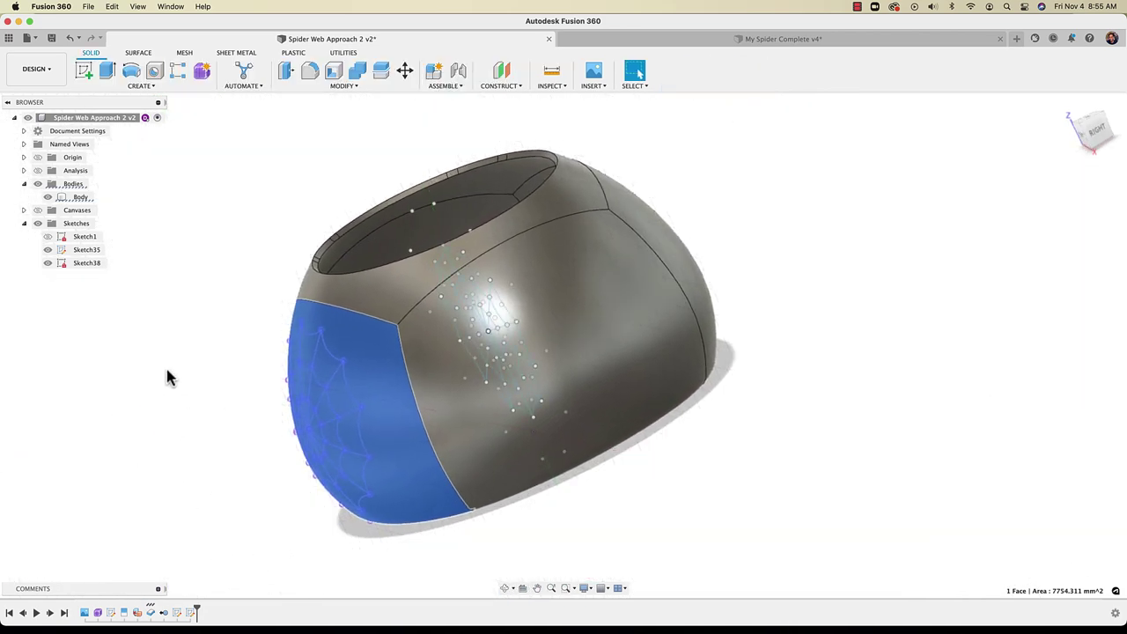
click(170, 377)
click(47, 250)
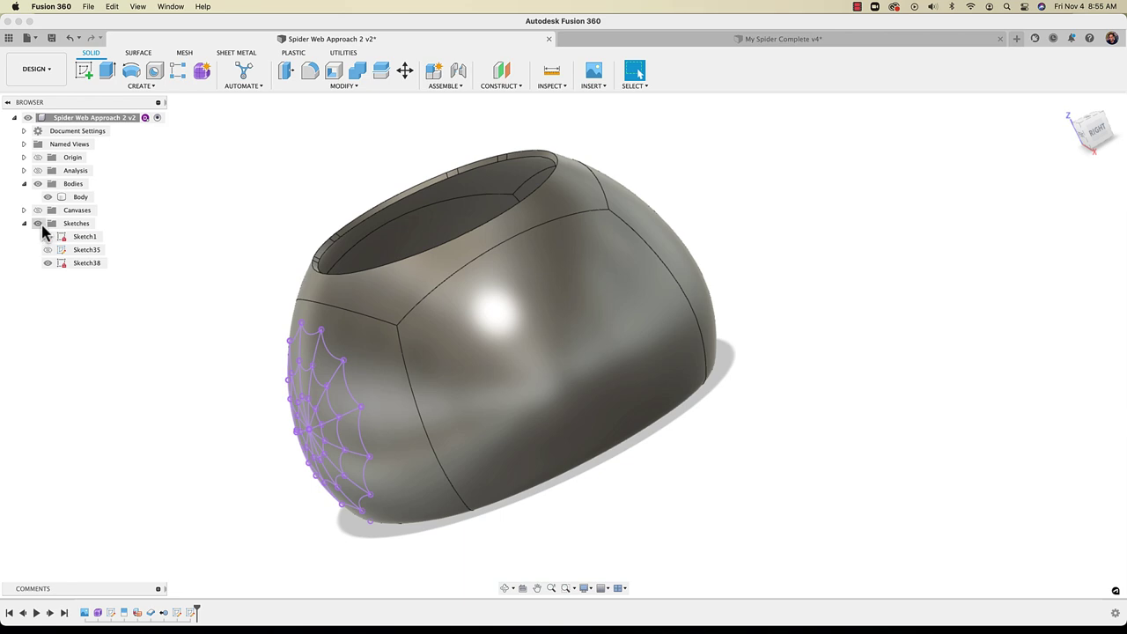
click(48, 196)
mouse_move(201, 397)
shift+middle_down()
mouse_move(246, 397)
mouse_move(478, 464)
mouse_move(344, 463)
mouse_move(367, 485)
mouse_move(394, 425)
mouse_move(413, 460)
mouse_move(456, 382)
mouse_move(284, 417)
mouse_move(473, 243)
shift+middle_up()
scroll(440, 392, up, 3)
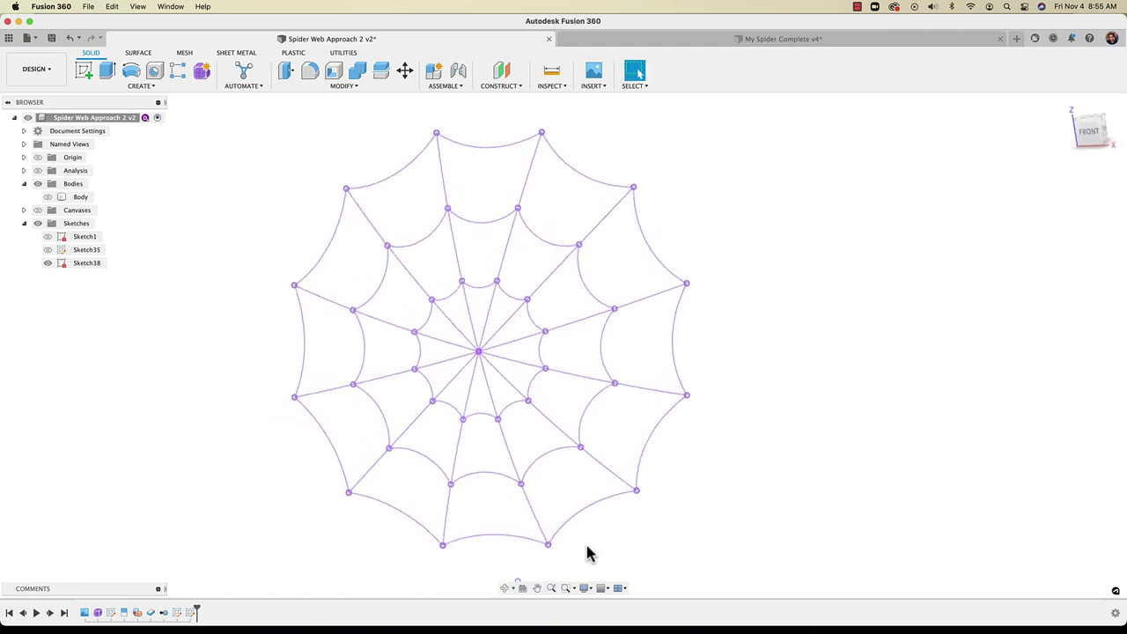
click(564, 260)
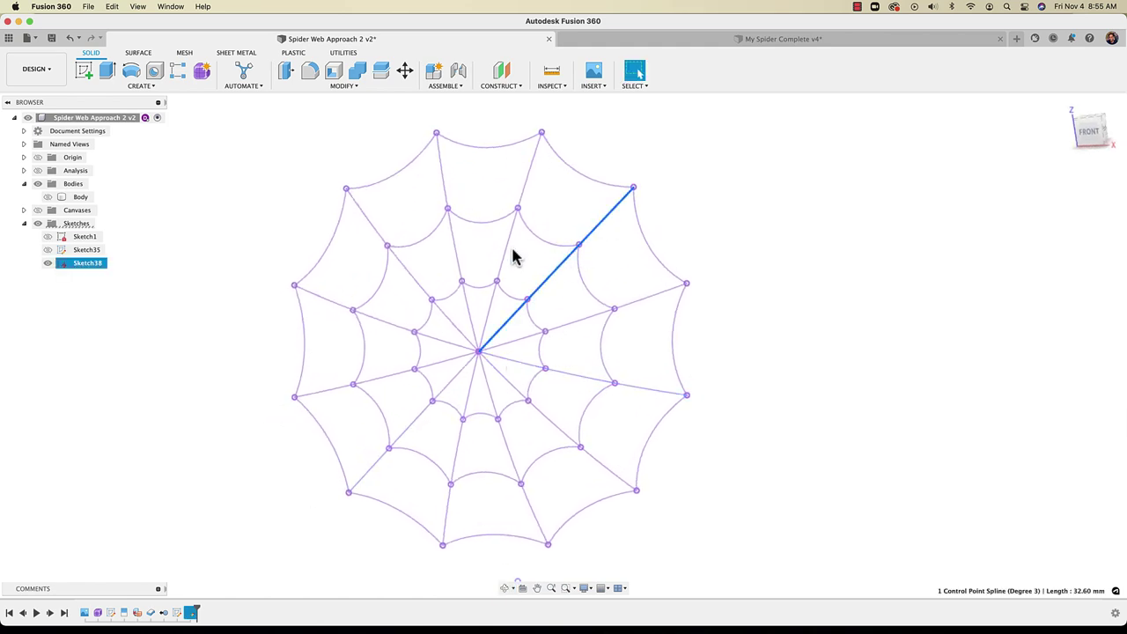
click(507, 248)
click(454, 247)
click(245, 254)
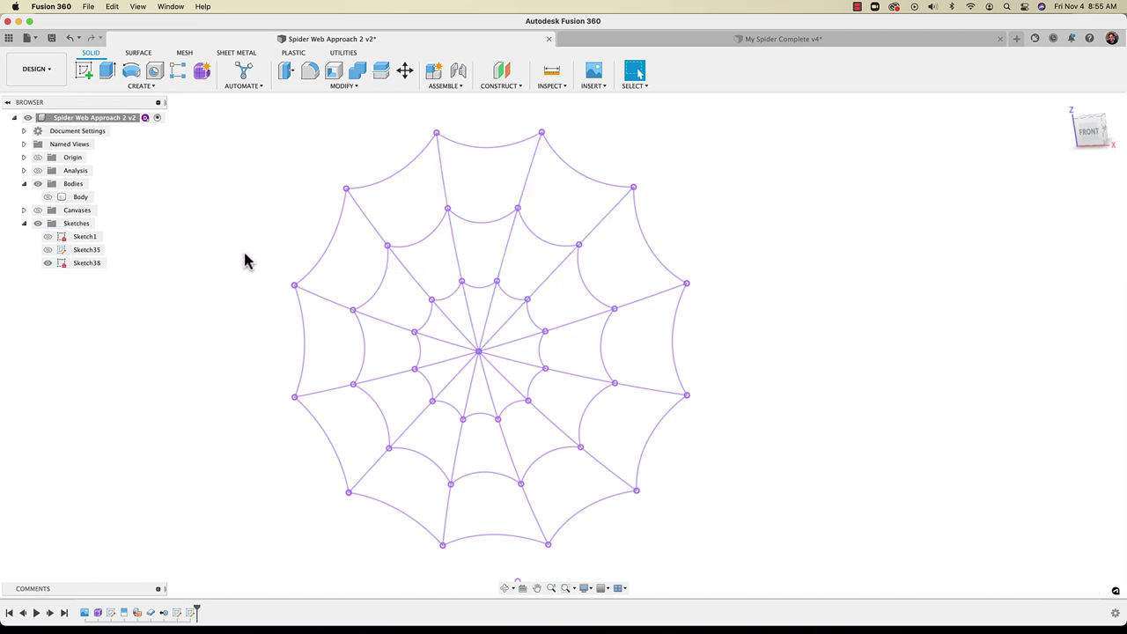
Create a circular pipe with a 1 mm section as a new body along all arcs of the projected web's outer ring
click(139, 85)
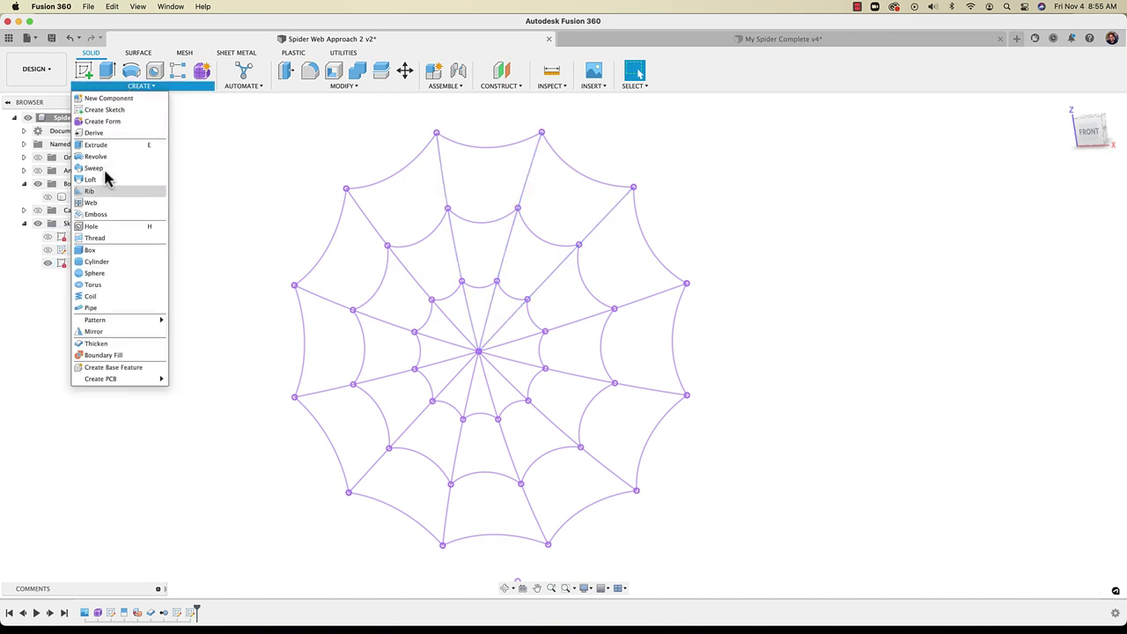
click(89, 310)
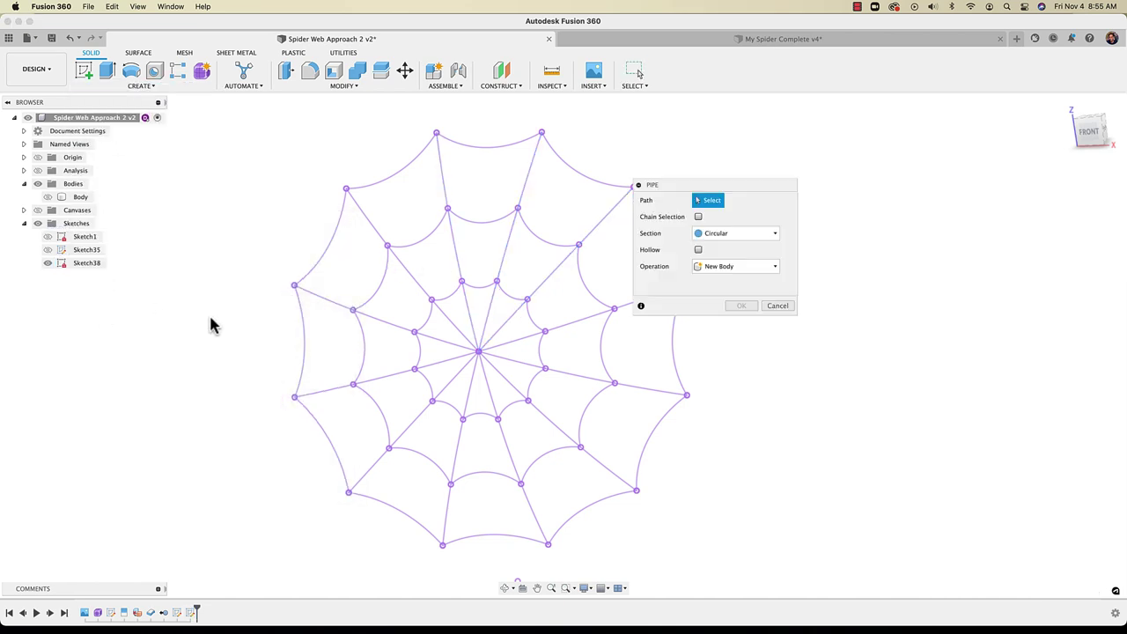
click(381, 191)
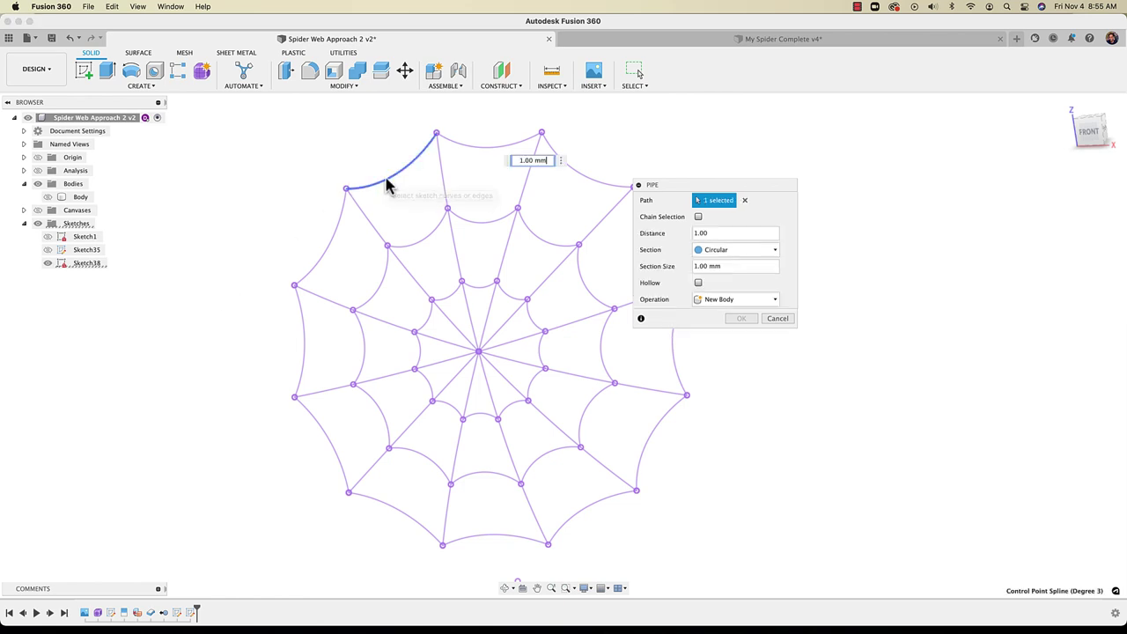
click(578, 168)
middle_drag(567, 327, 453, 278)
click(538, 206)
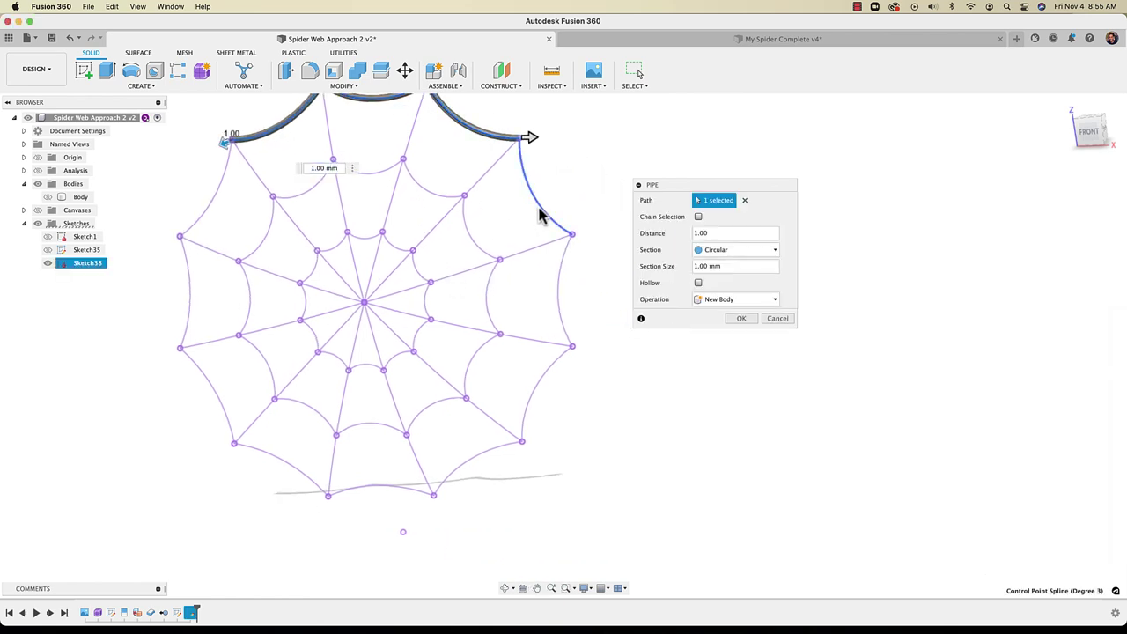
click(558, 310)
click(540, 384)
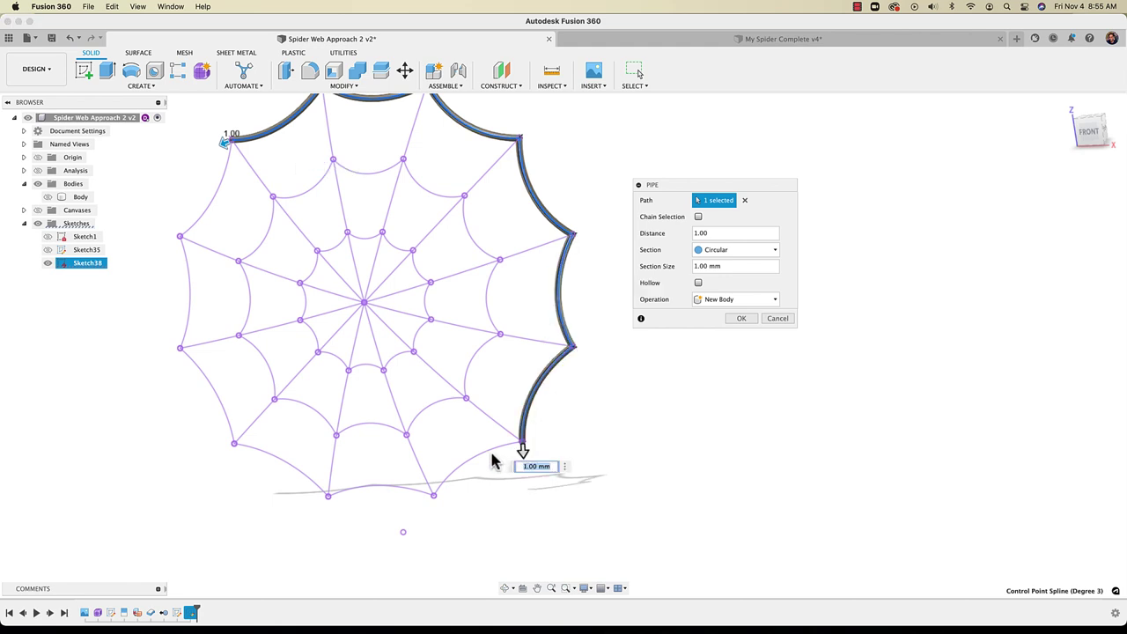
click(495, 460)
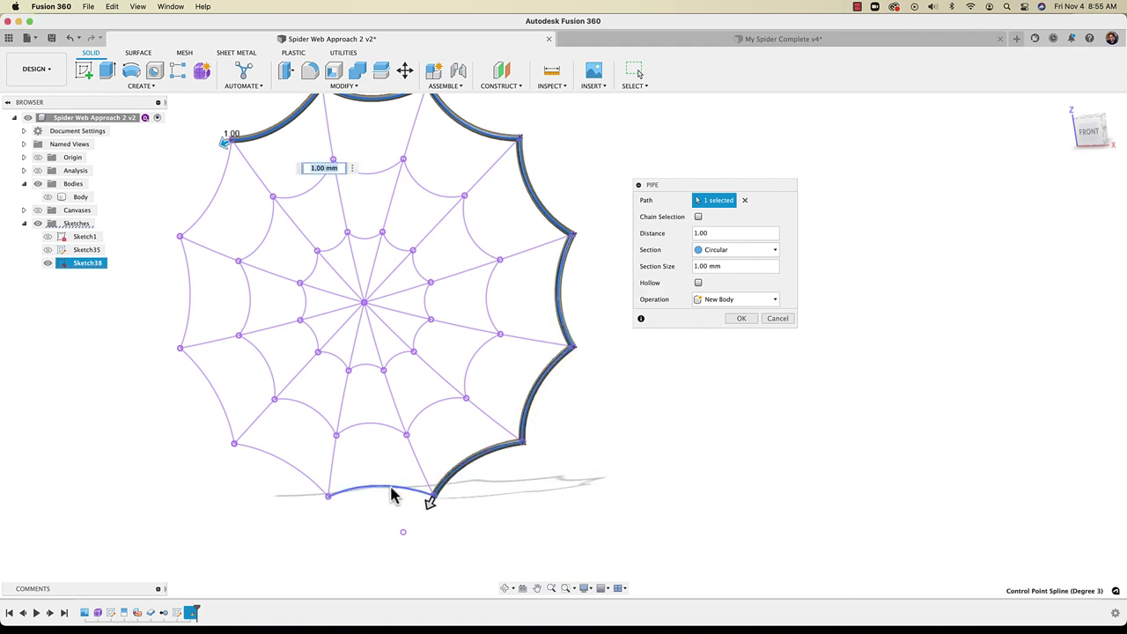
click(392, 495)
click(269, 468)
click(204, 392)
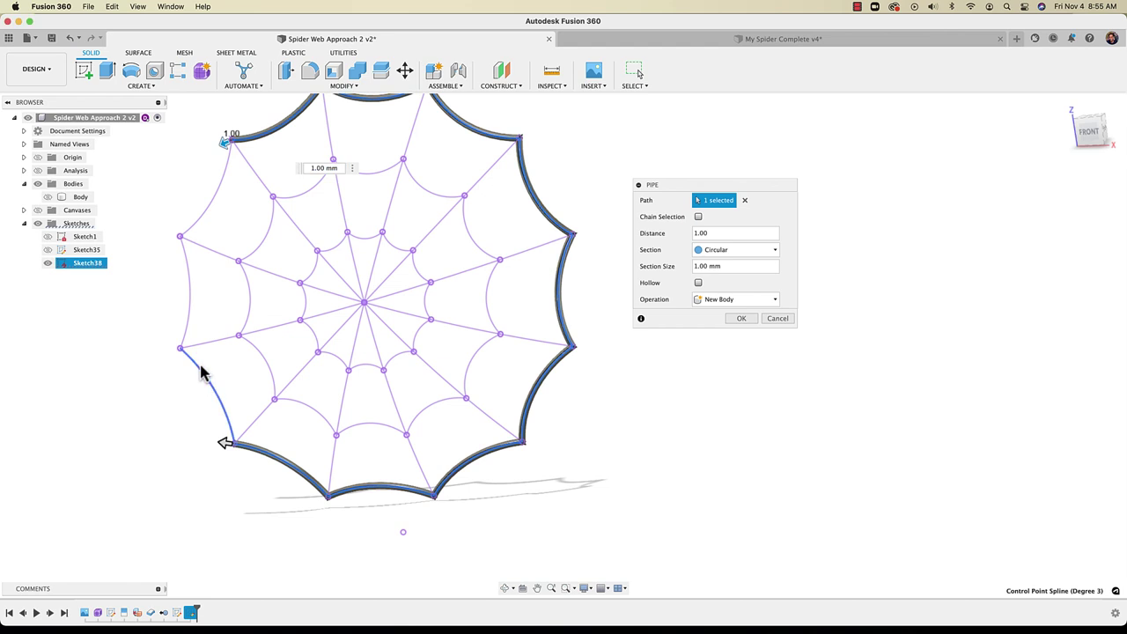
click(183, 264)
scroll(255, 252, up, 1)
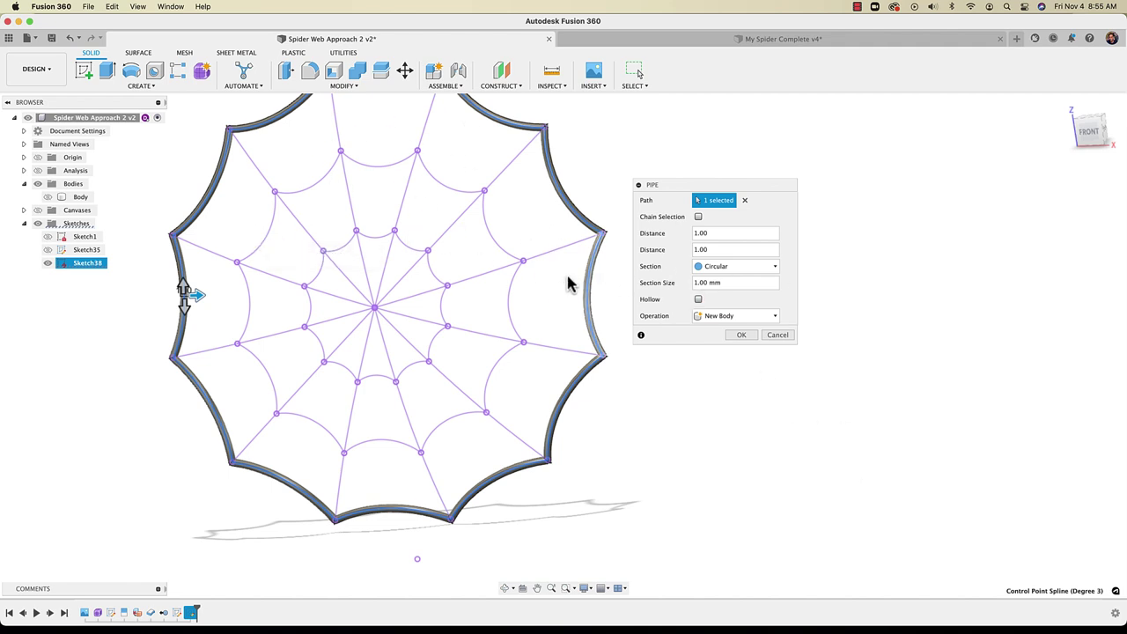
middle_drag(541, 319, 572, 328)
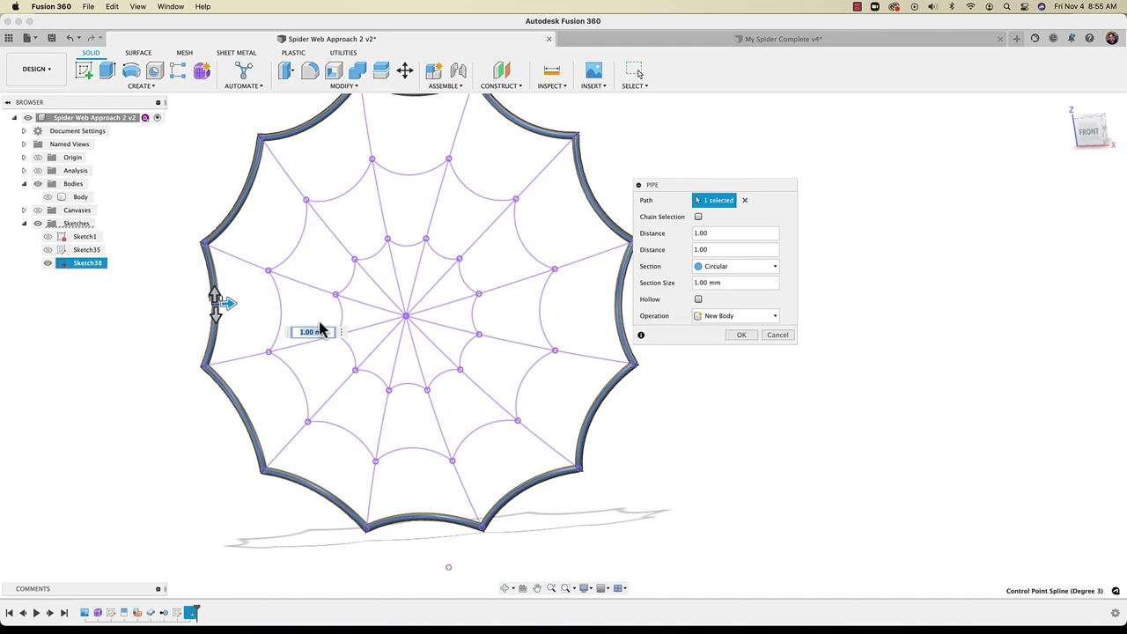
key(Tab)
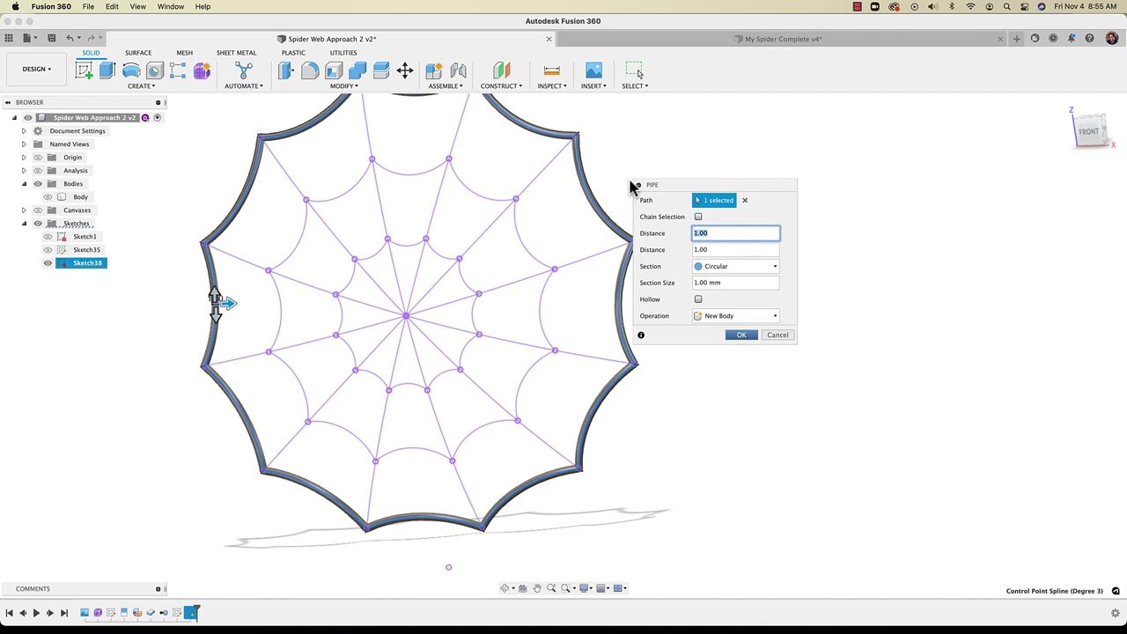
key(Return)
Create a circular pipe with a 1 mm section as a new body along all arcs of the web's middle ring
right_click(686, 246)
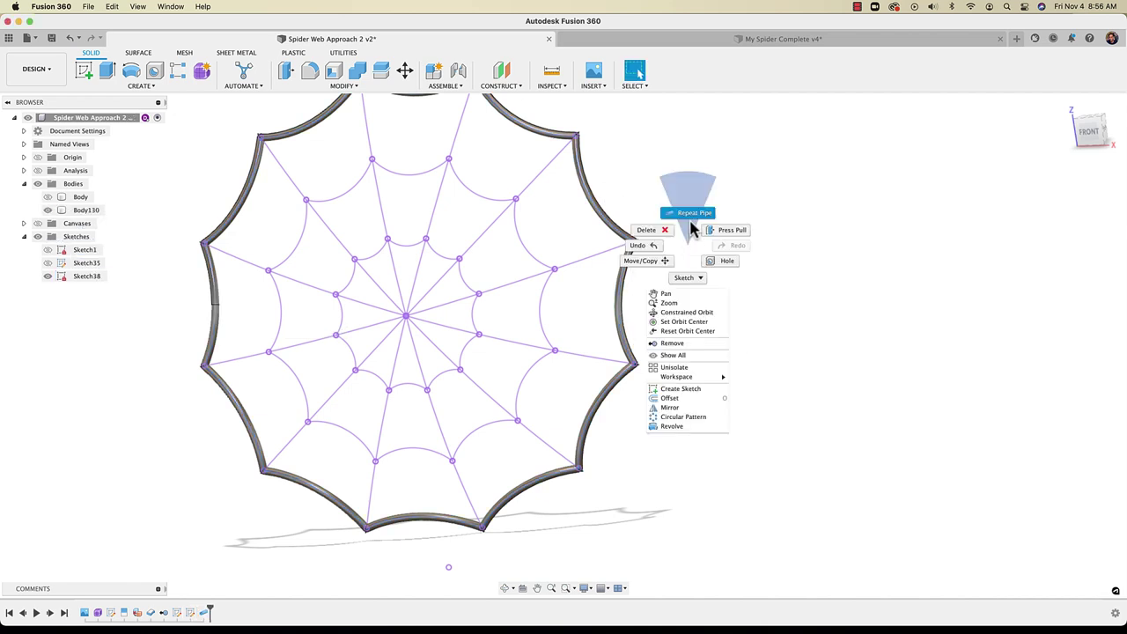
click(687, 217)
scroll(549, 272, up, 1)
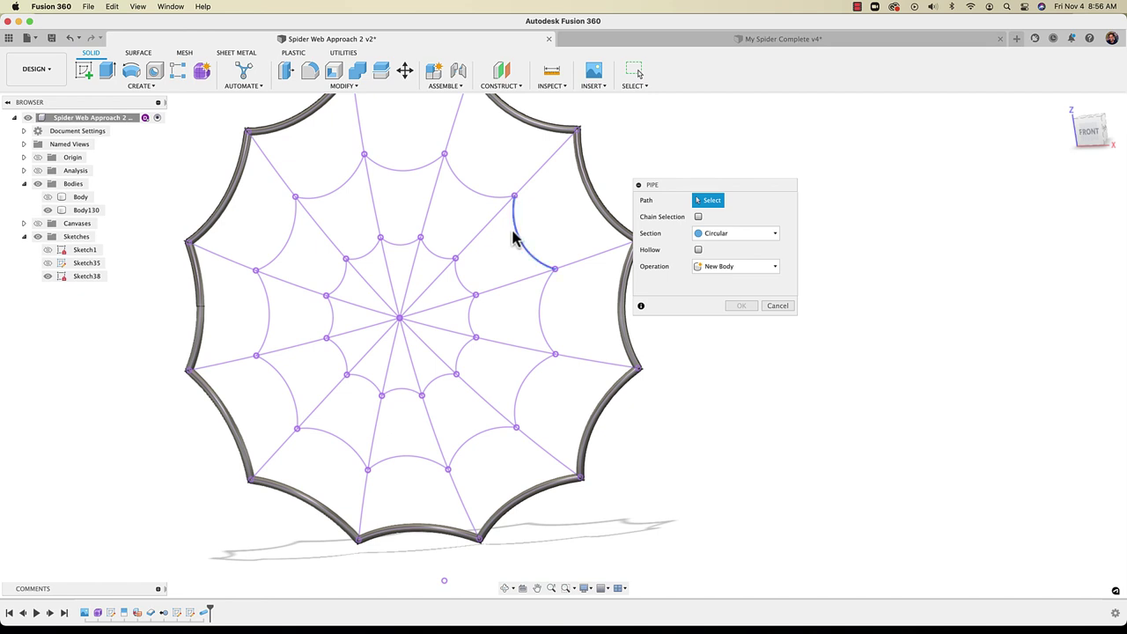
click(515, 237)
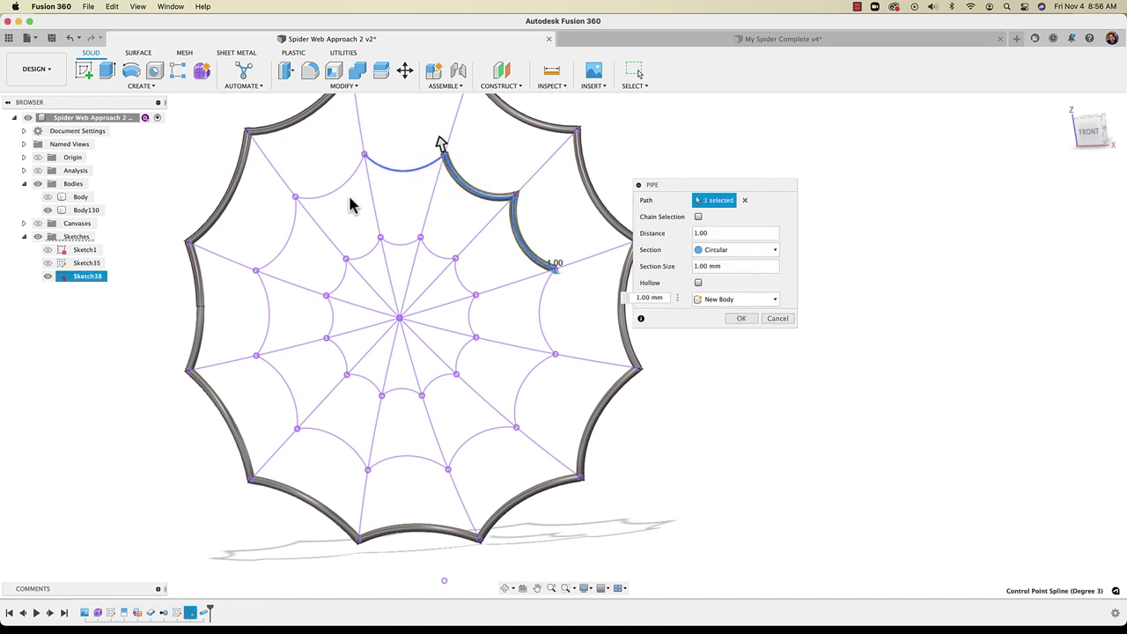
click(371, 162)
click(349, 156)
click(277, 250)
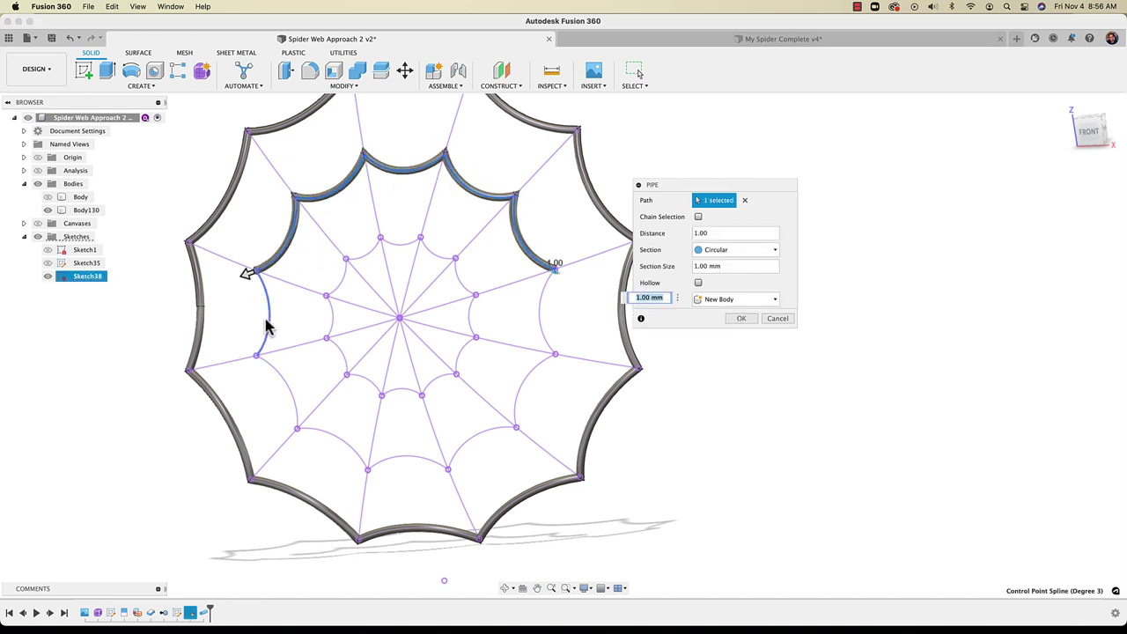
click(277, 392)
click(352, 453)
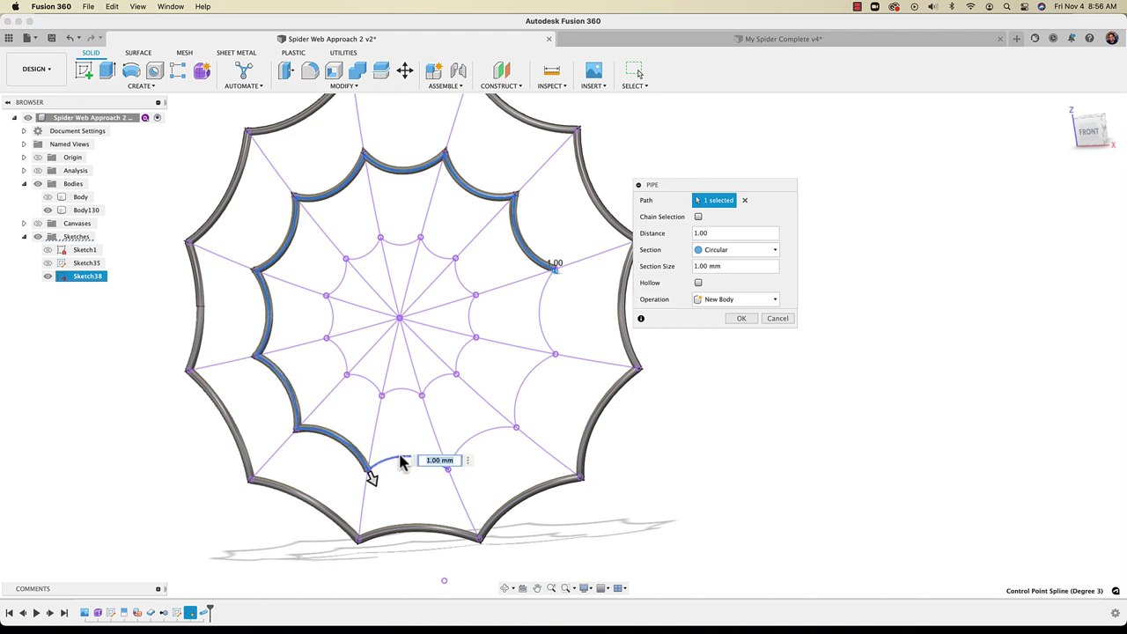
click(467, 439)
click(529, 376)
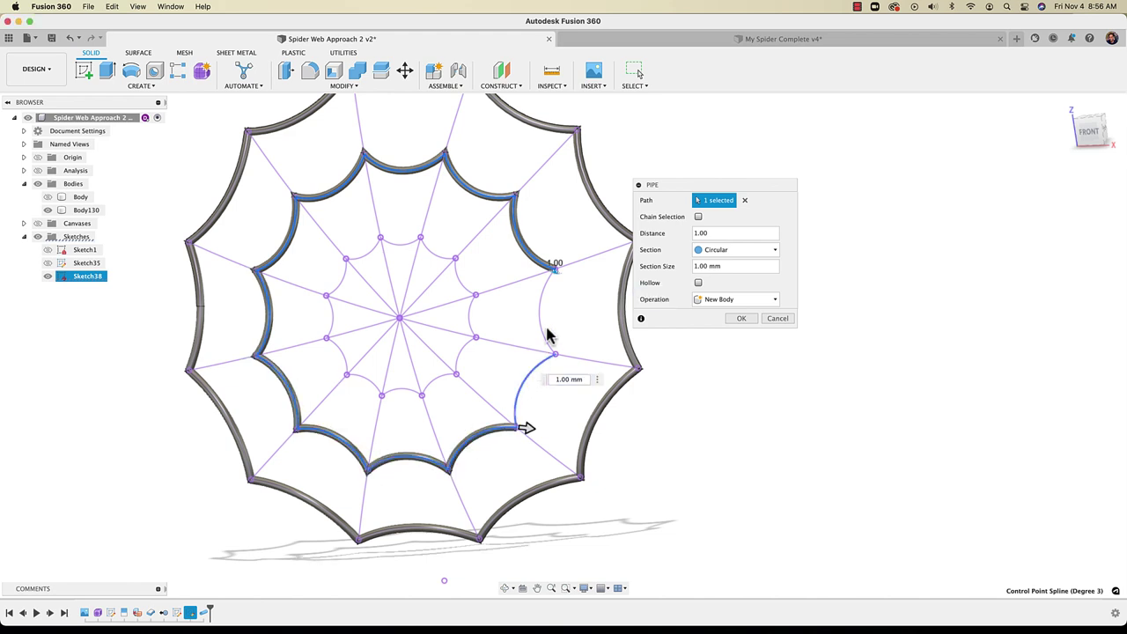
click(539, 324)
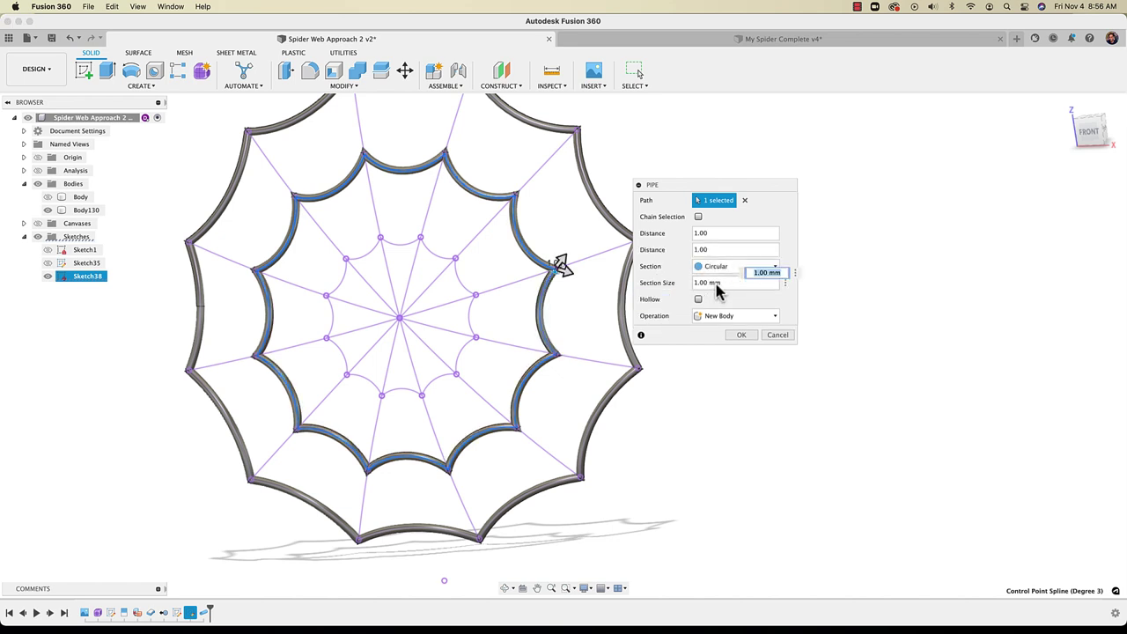
click(730, 267)
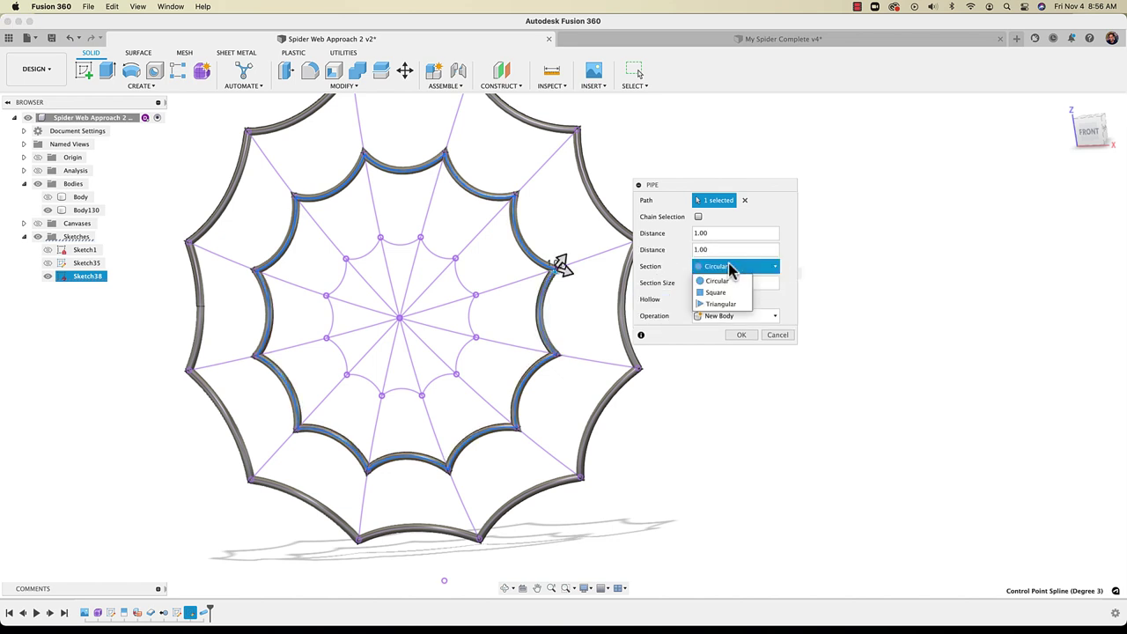
click(720, 267)
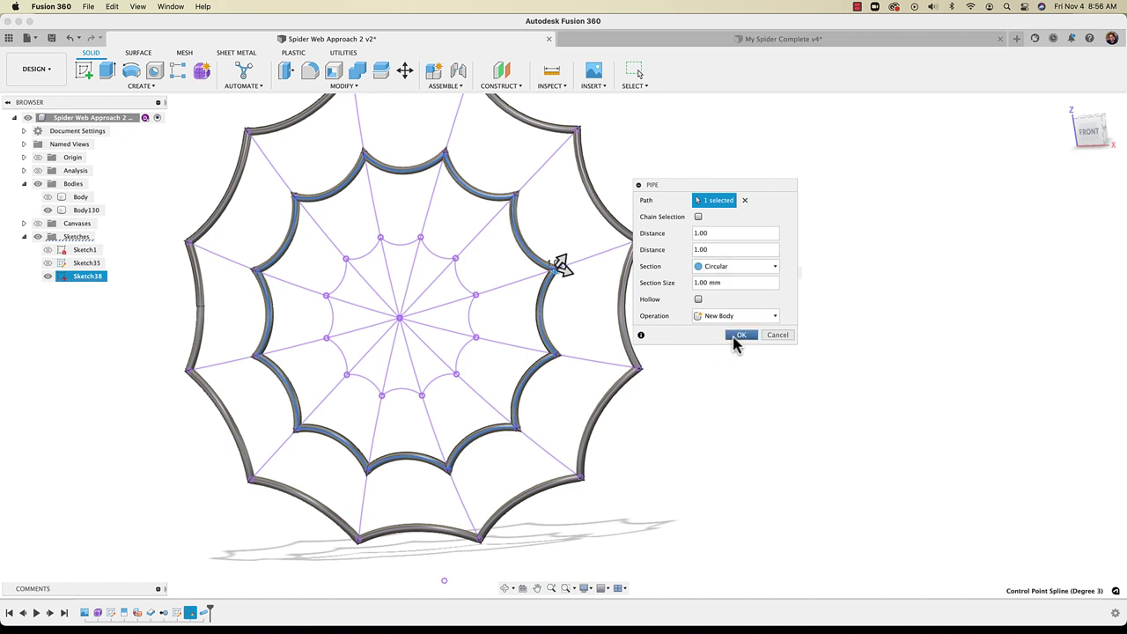
key(Return)
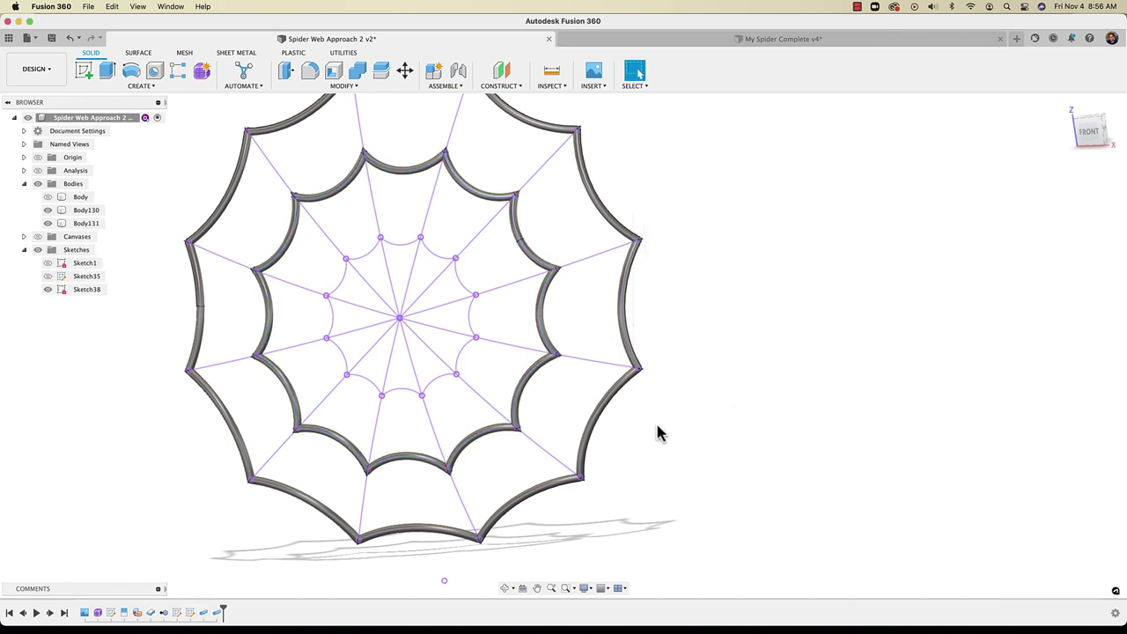
click(47, 212)
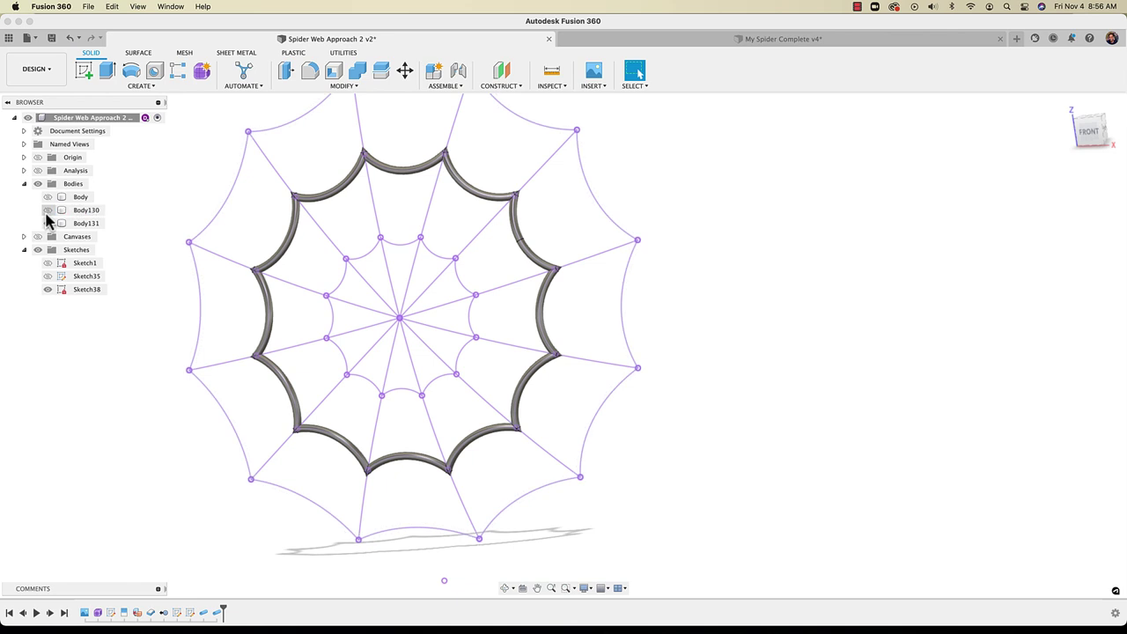
click(47, 212)
Create a 1 mm circular pipe as a new body along every arc of the web's innermost ring
right_click(848, 283)
click(855, 254)
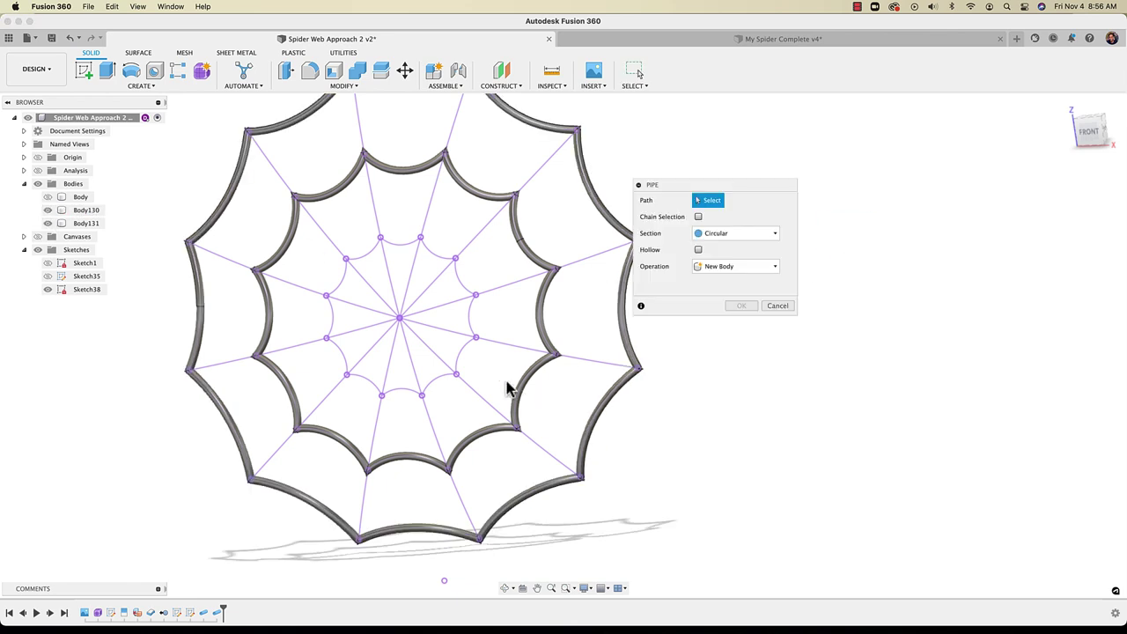
scroll(475, 370, up, 3)
click(447, 351)
click(464, 272)
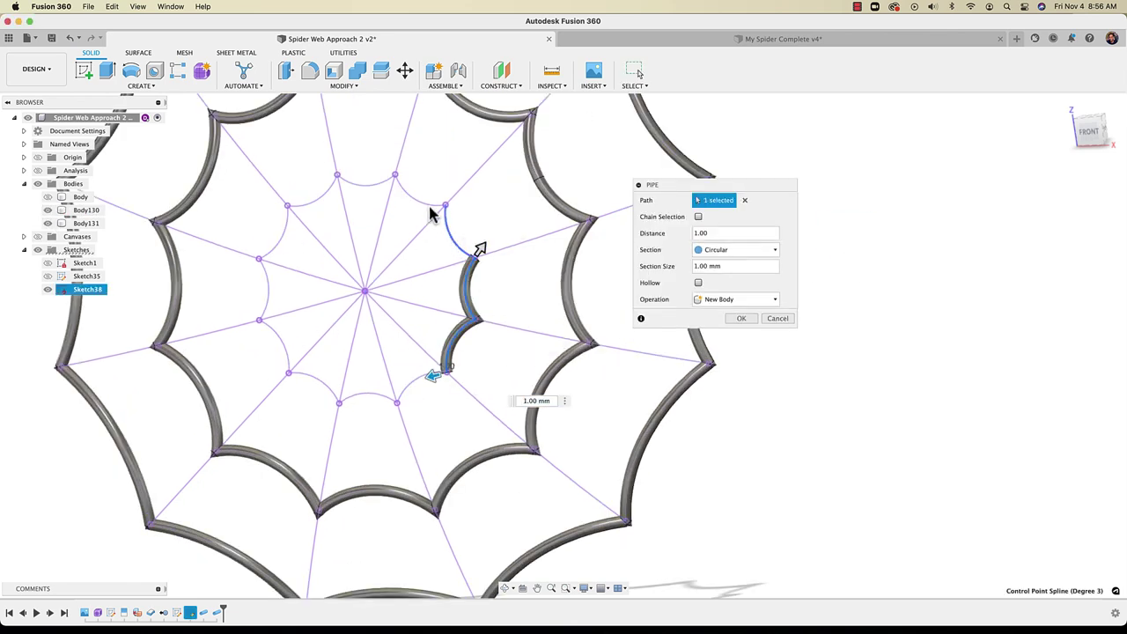
click(434, 213)
click(390, 193)
click(328, 194)
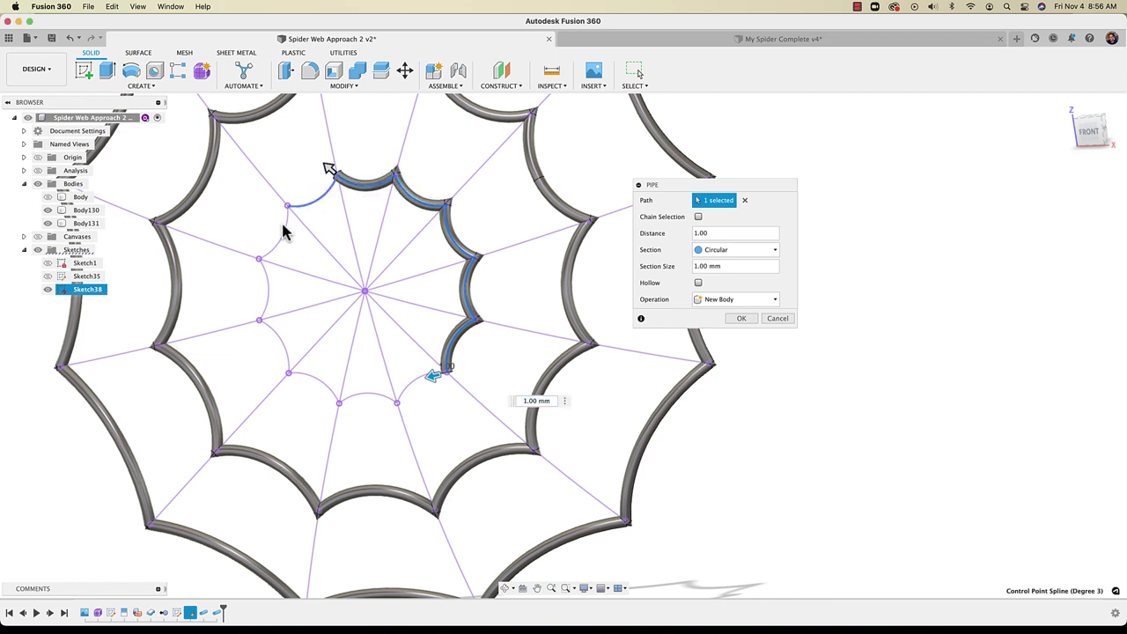
click(294, 212)
click(273, 239)
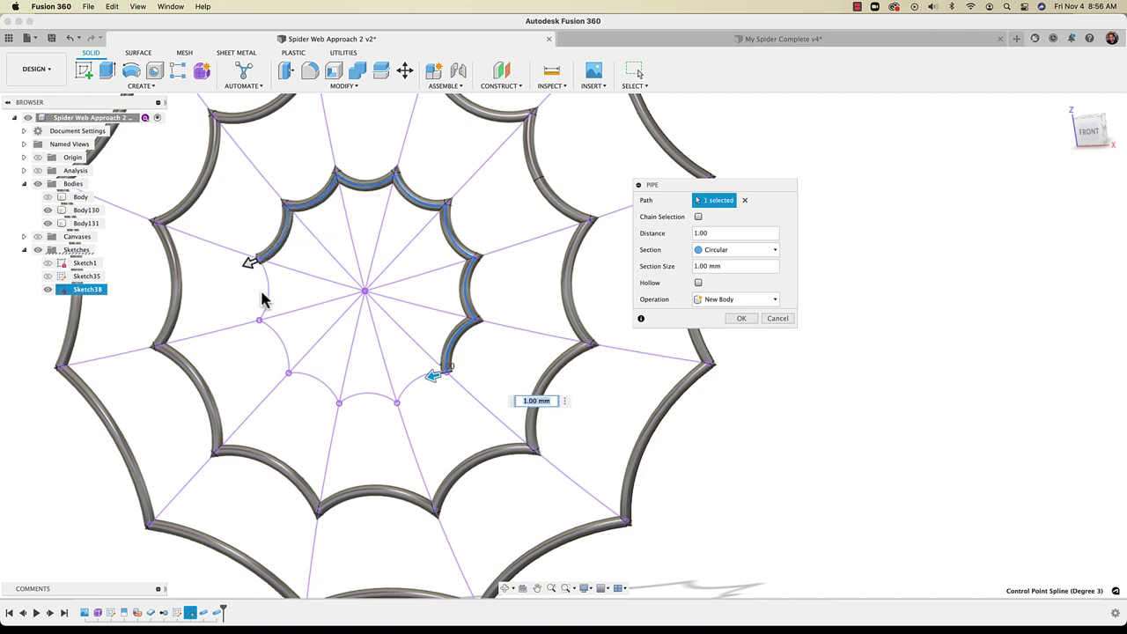
click(279, 352)
click(319, 387)
click(365, 396)
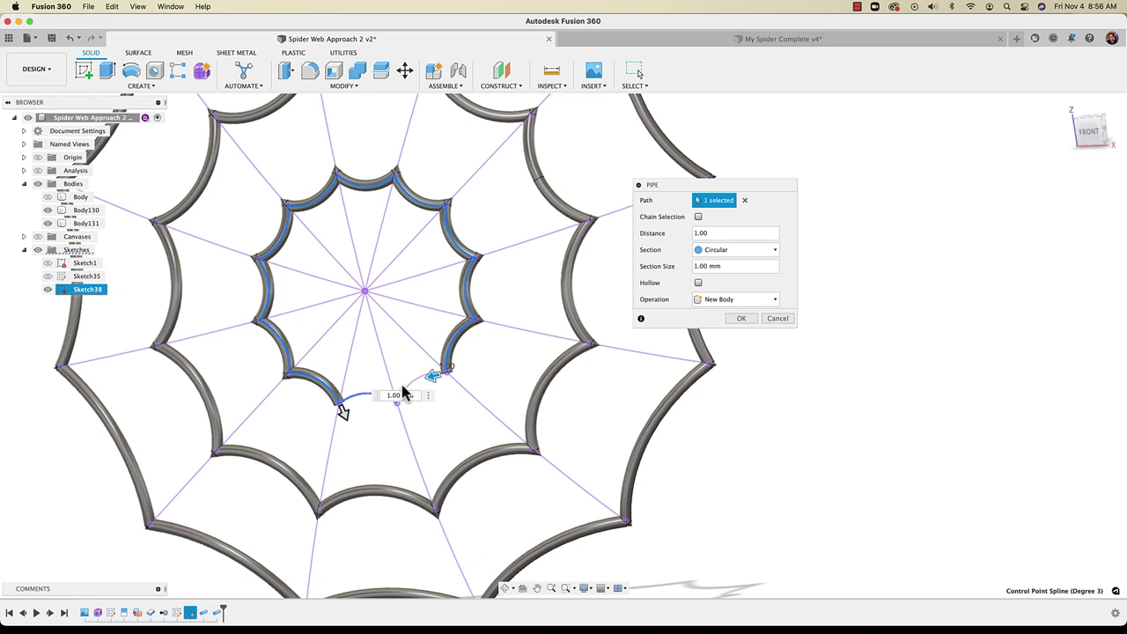
click(401, 393)
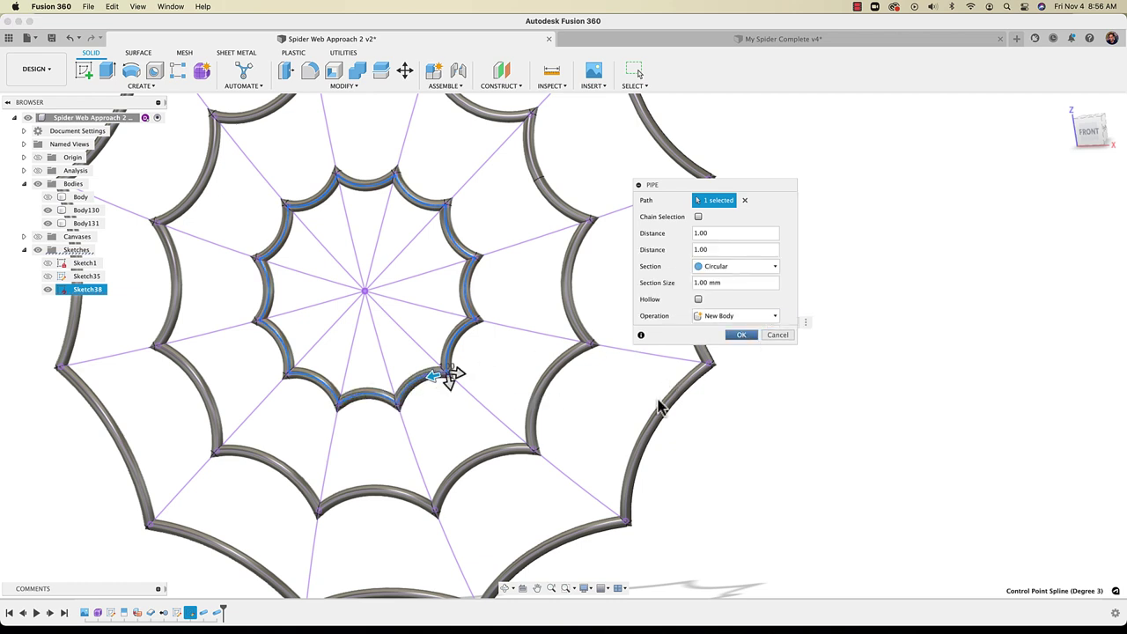
key(Return)
Start another pipe and hide the three ring pipe bodies to expose the web's spoke curves
scroll(655, 405, down, 3)
right_click(813, 283)
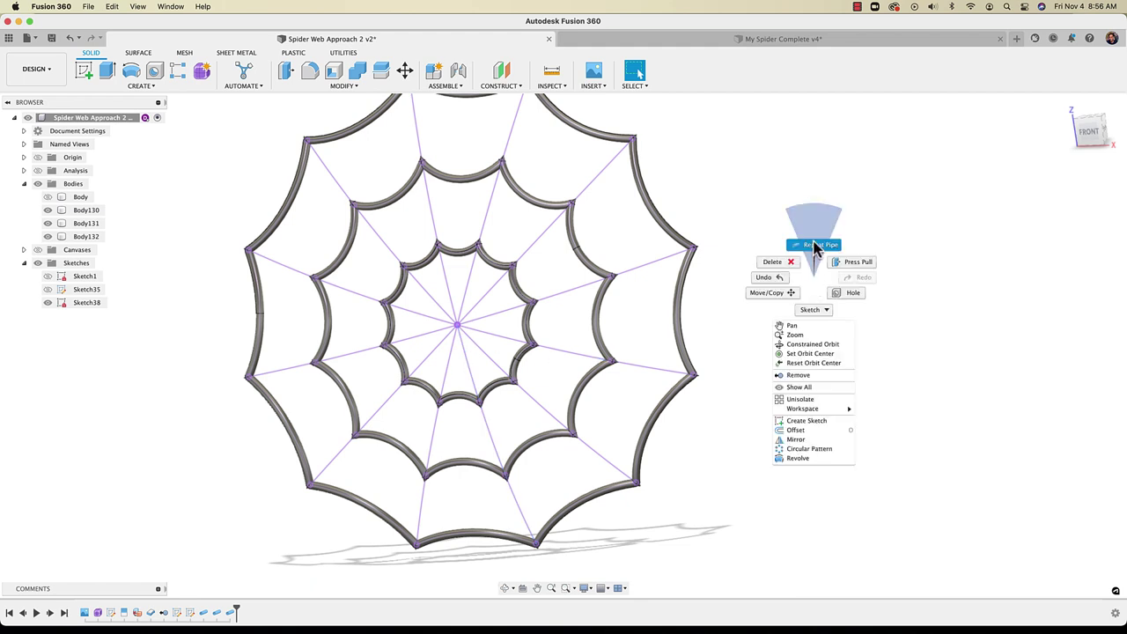
click(810, 244)
click(47, 236)
click(48, 223)
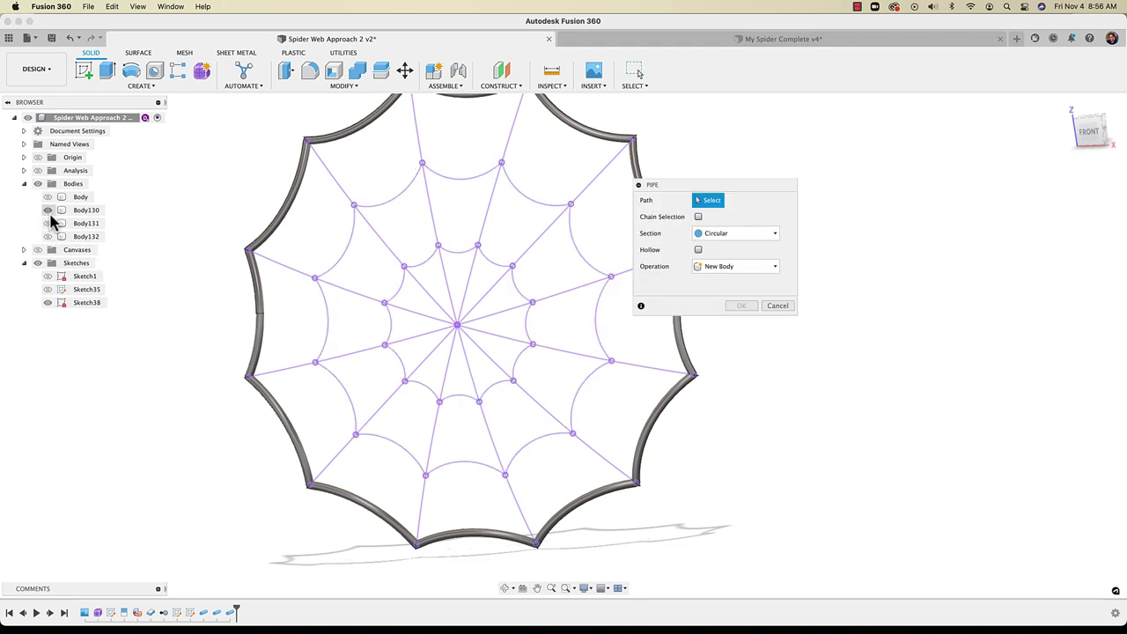
click(47, 210)
Create a 1 mm circular pipe along the web's two adjacent upper-left spokes as a new body
click(336, 180)
click(420, 146)
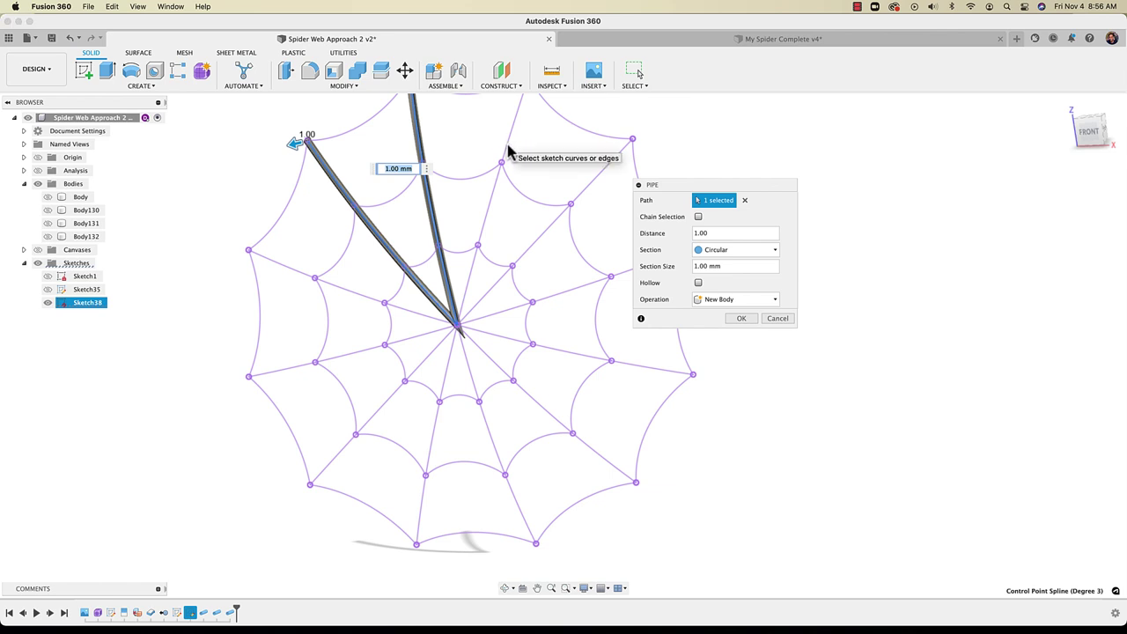
shift+middle_drag(520, 319, 515, 354)
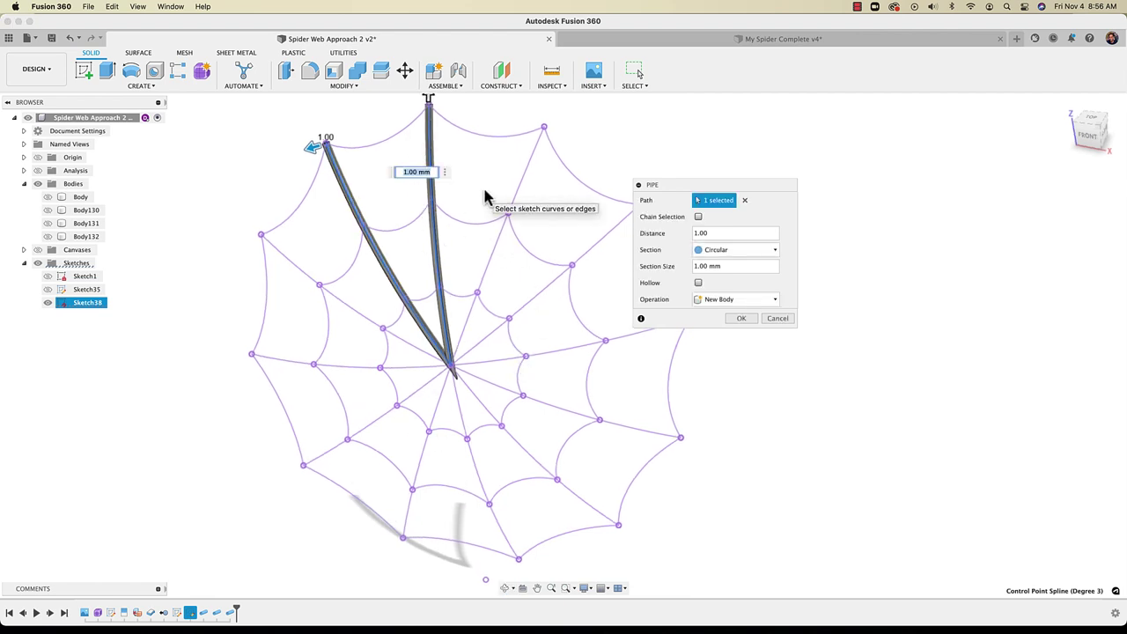
click(749, 318)
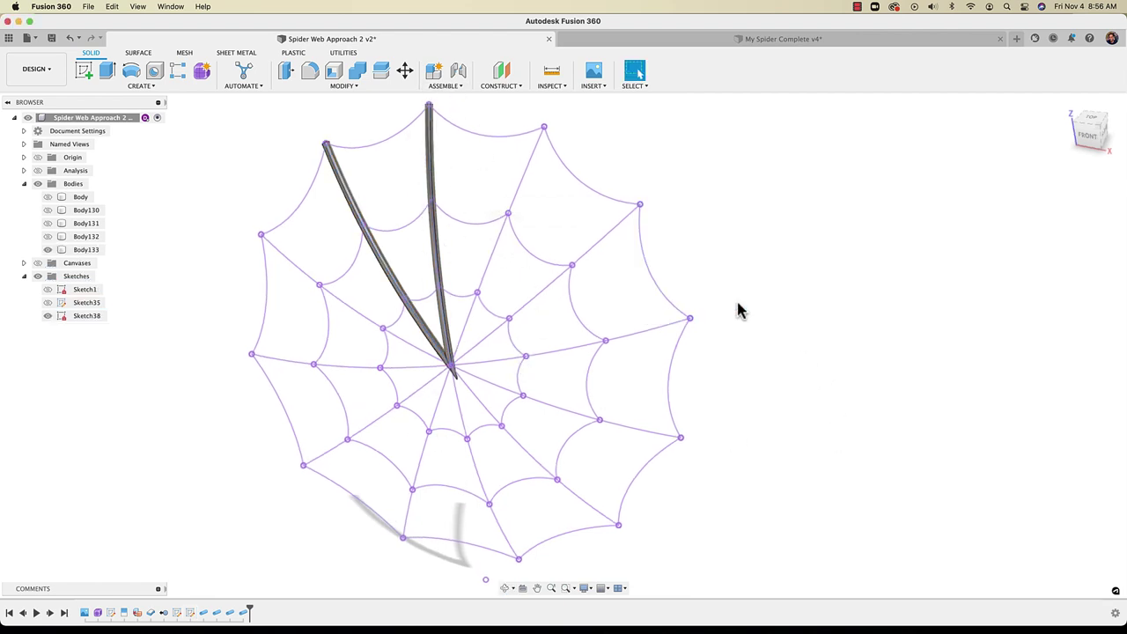
Pipe the web's two upper-right spokes with a 1 mm circular section, using the New Body operation instead of Cut
right_click(737, 308)
click(737, 263)
click(512, 222)
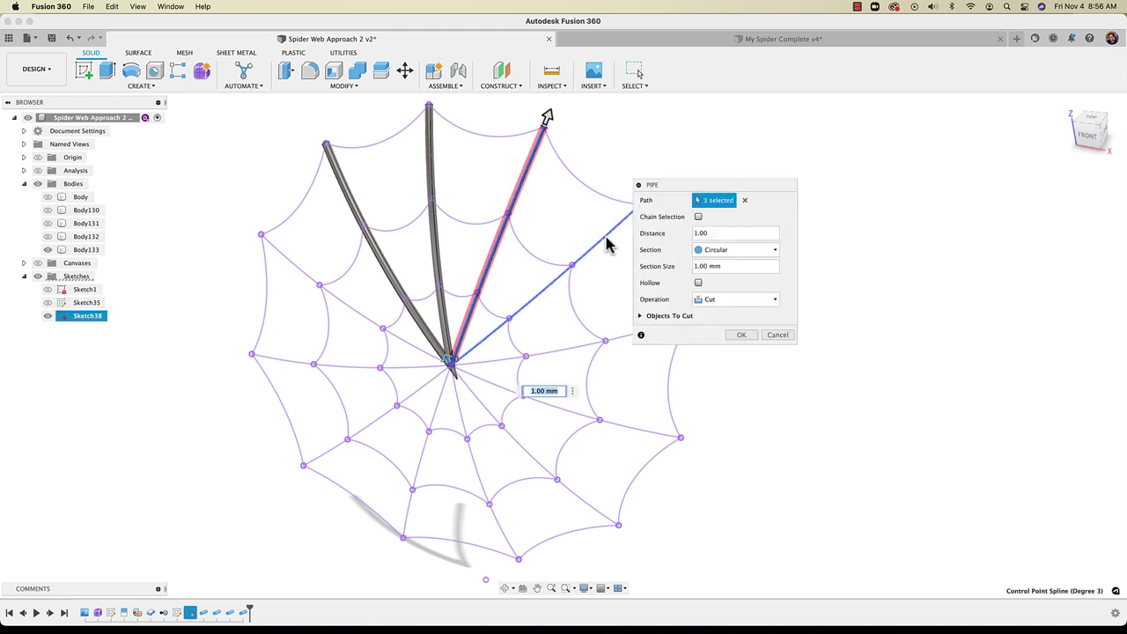
click(711, 299)
click(720, 348)
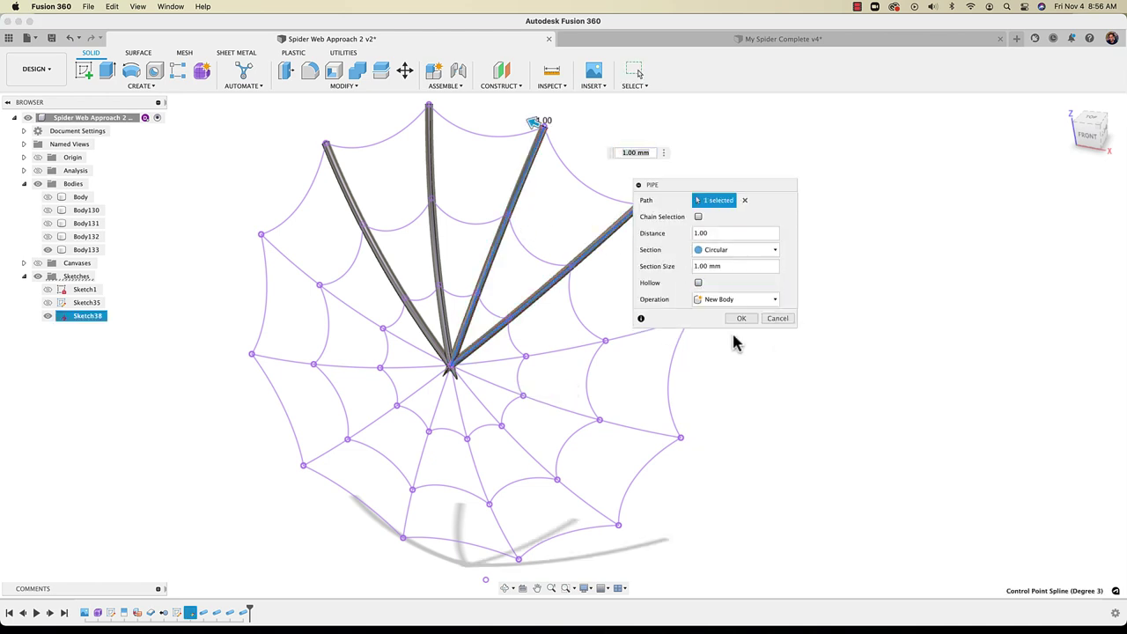
click(749, 318)
Add a 1 mm circular pipe along the two spokes on the web's right side, with the operation set to New Body
right_click(704, 368)
click(707, 327)
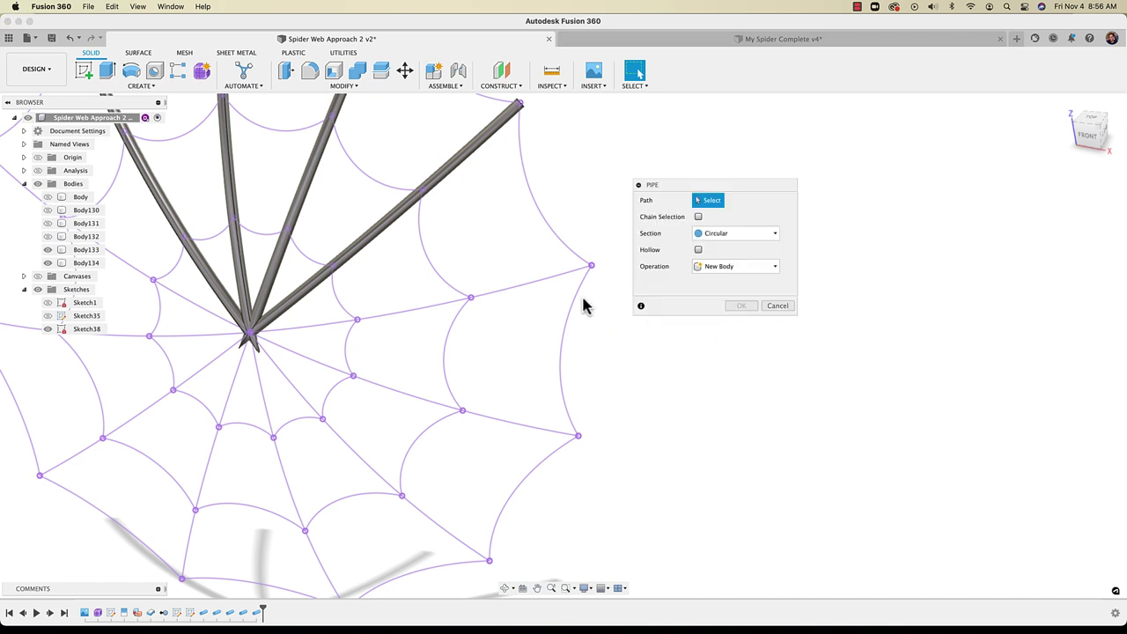
click(556, 272)
click(517, 433)
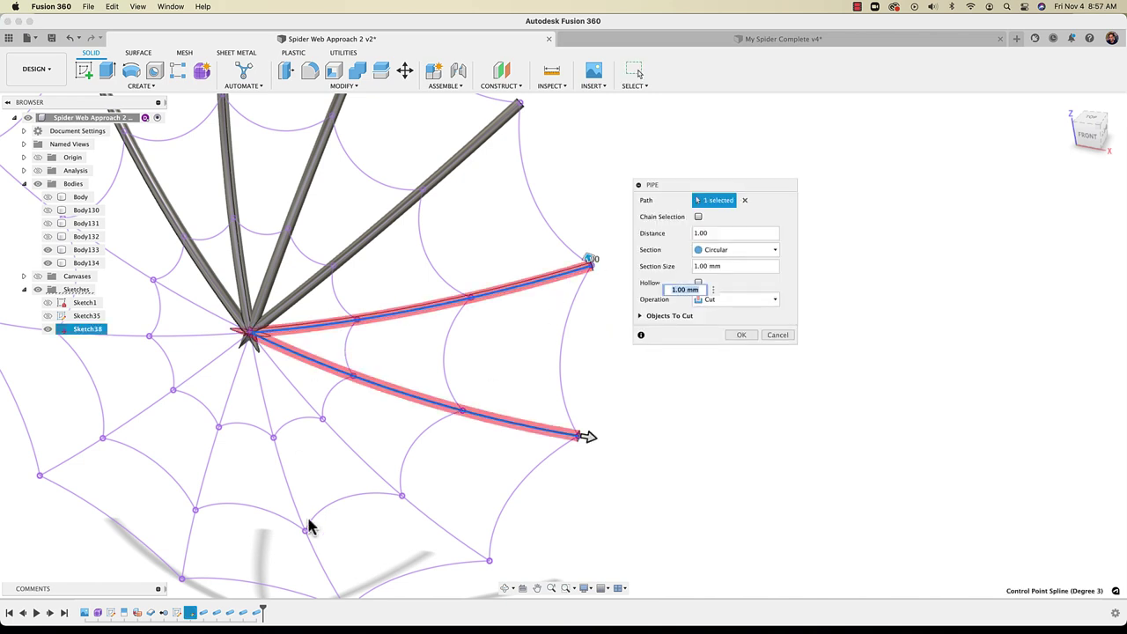
click(714, 300)
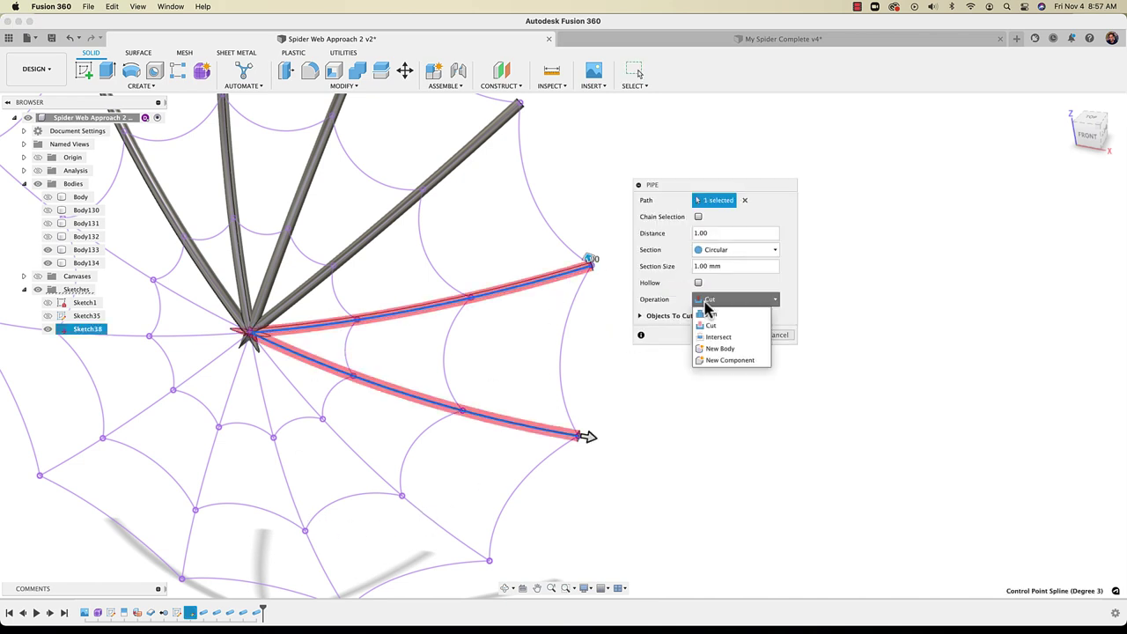
click(734, 345)
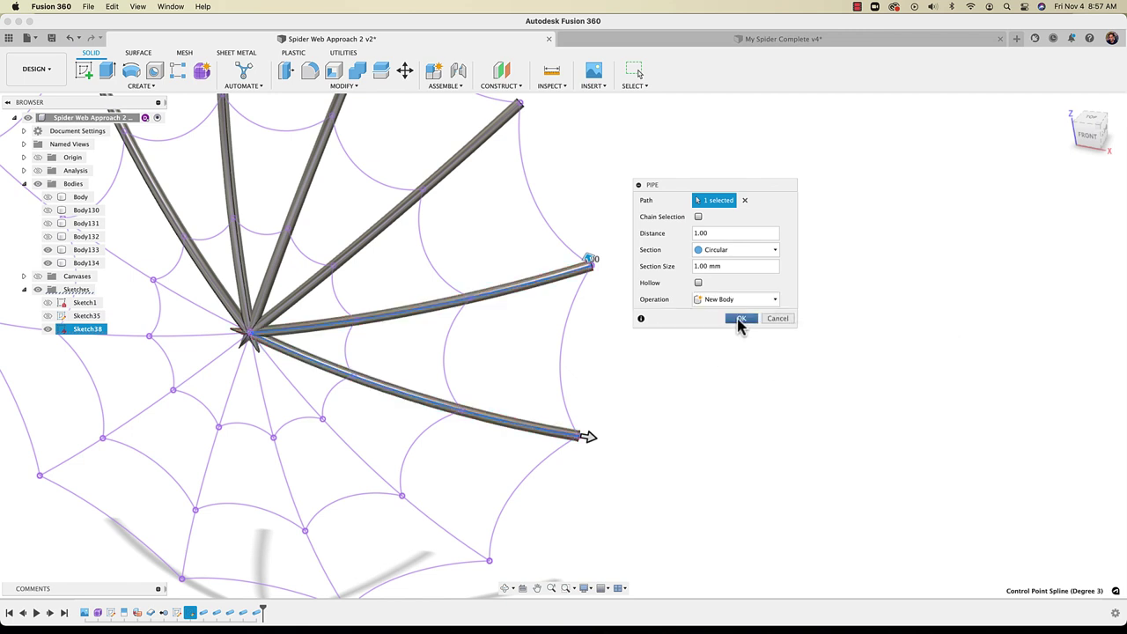
click(739, 318)
Create a 1 mm circular pipe along the web's two lower-right spokes with the New Body operation
middle_drag(535, 531, 643, 435)
right_click(643, 433)
click(647, 407)
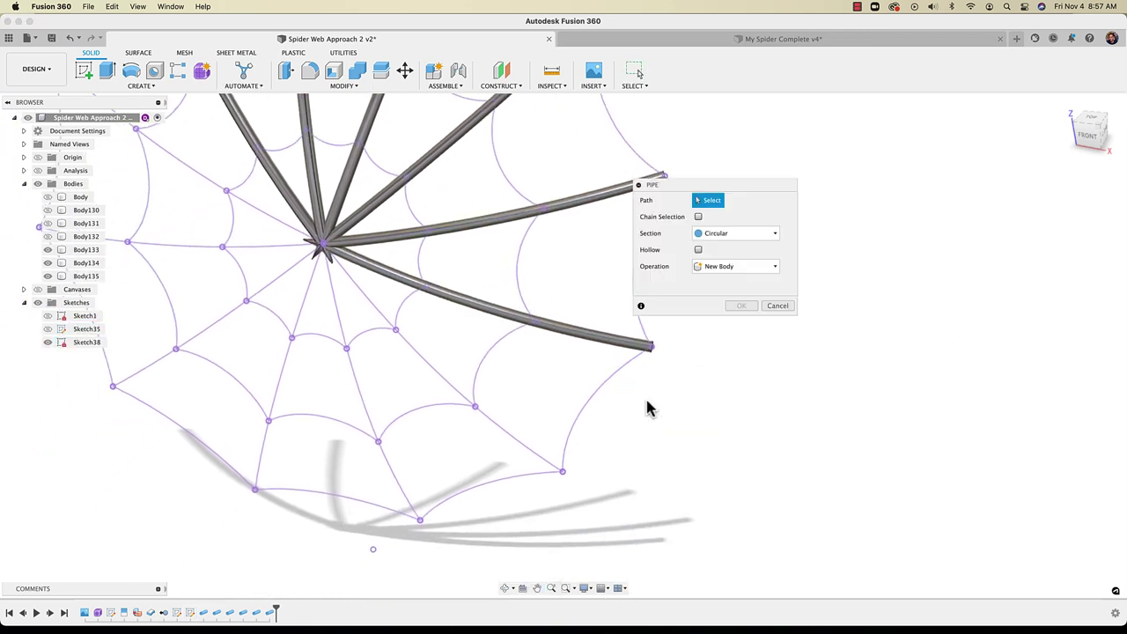
click(531, 443)
click(398, 495)
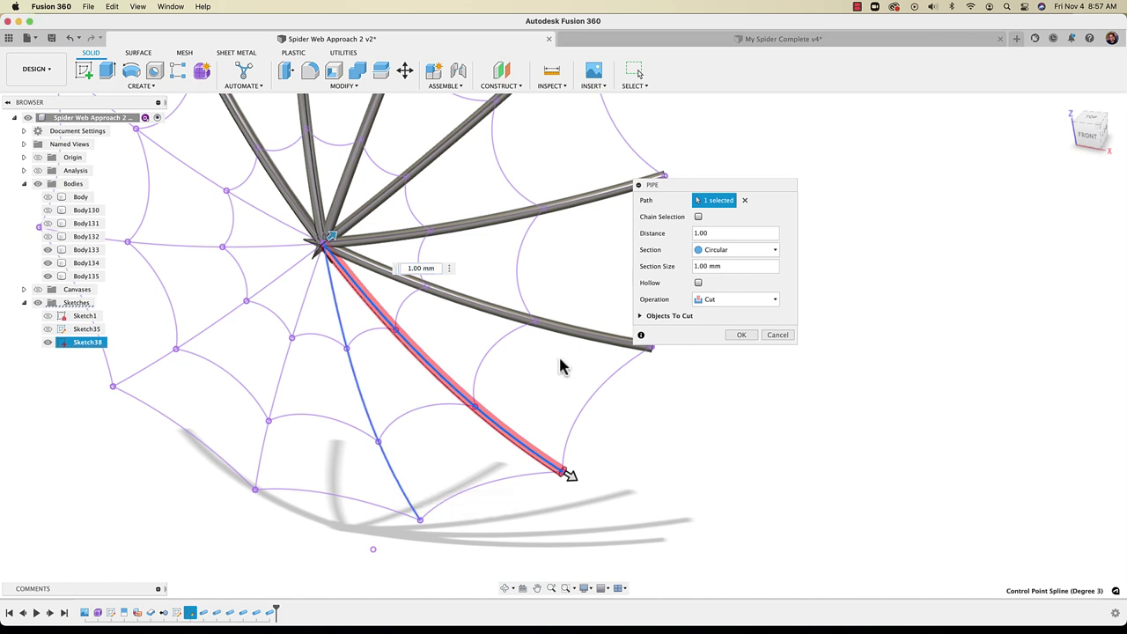
click(726, 304)
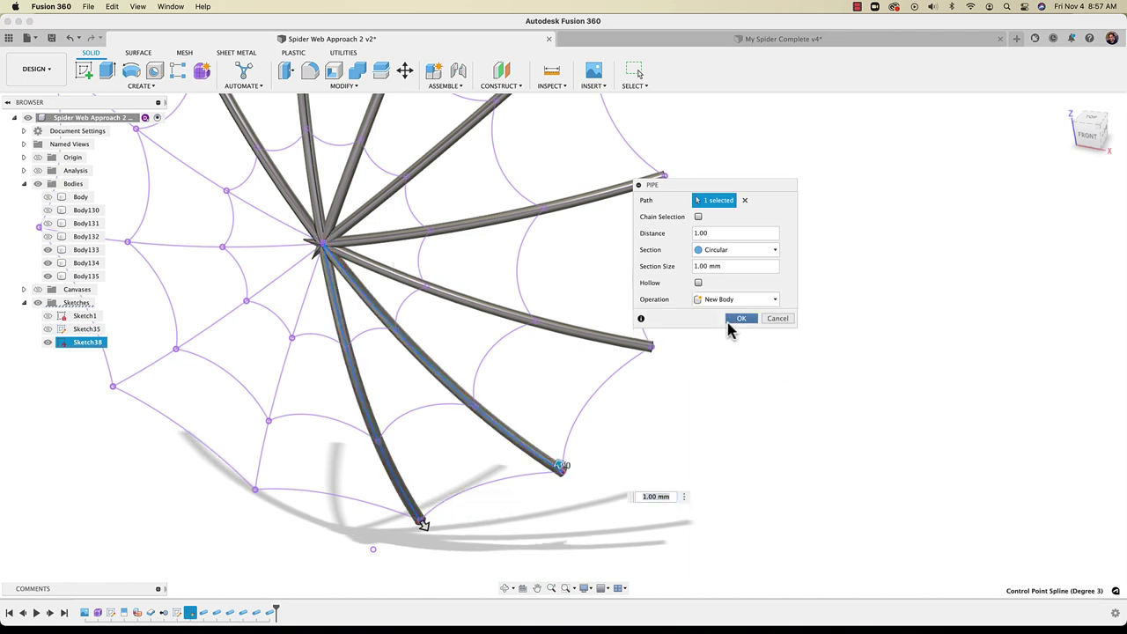
click(739, 319)
Create a 1 mm circular pipe along the web's two lower-left spokes, setting the operation to New Body
right_click(284, 488)
click(280, 457)
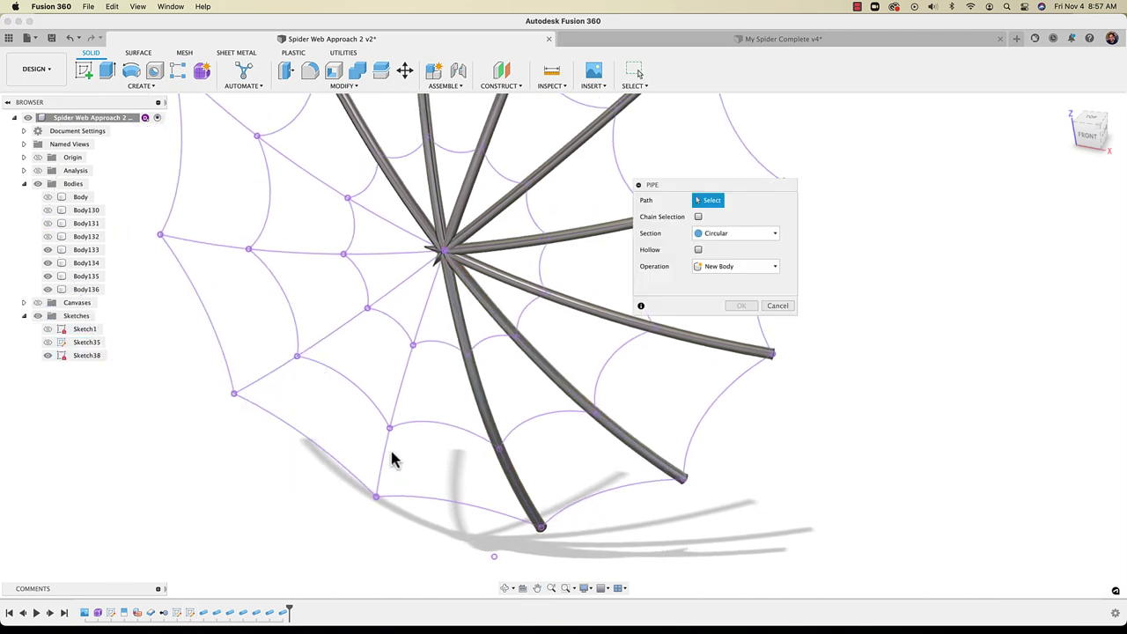
click(387, 453)
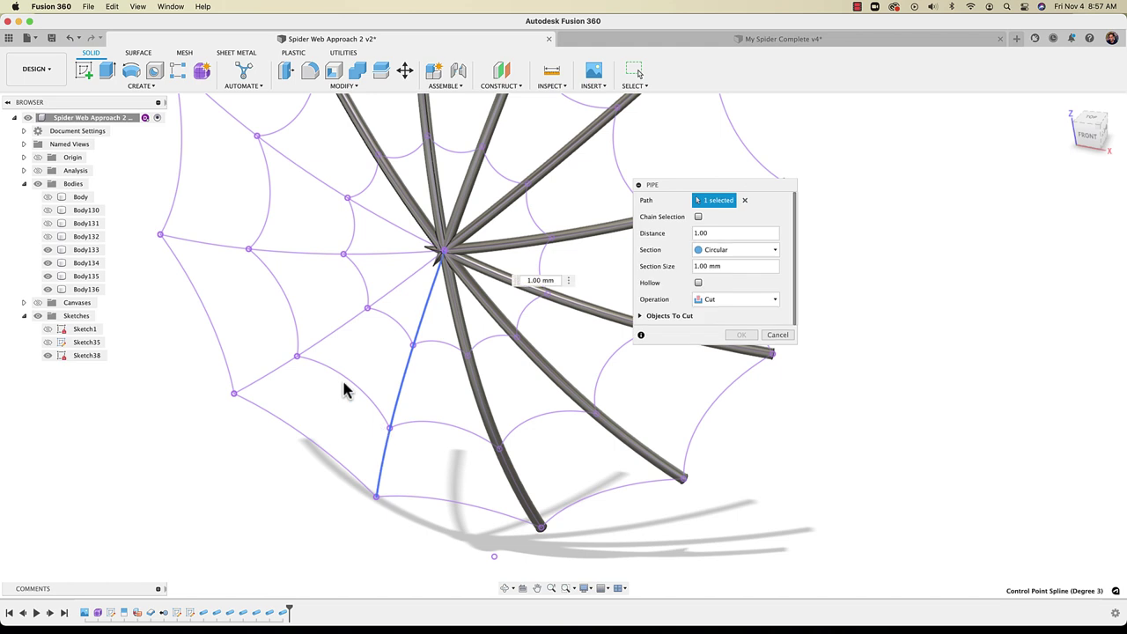
click(720, 300)
click(727, 347)
middle_drag(309, 363, 385, 465)
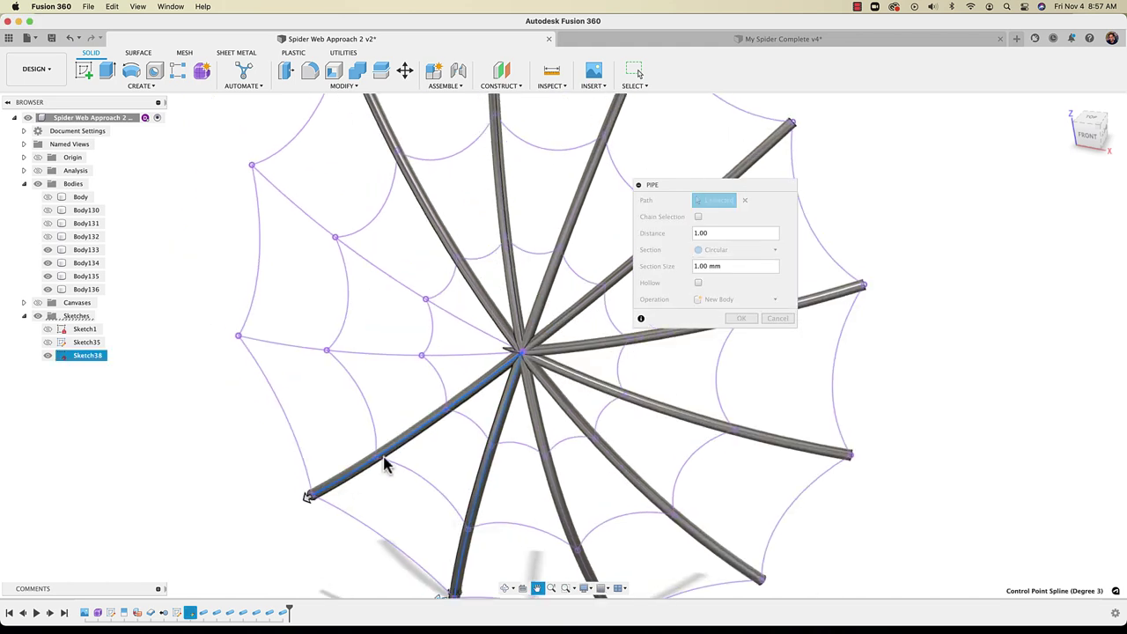
click(740, 318)
Create a 1 mm circular pipe along the web's two remaining left spokes, setting the operation to New Body
right_click(244, 454)
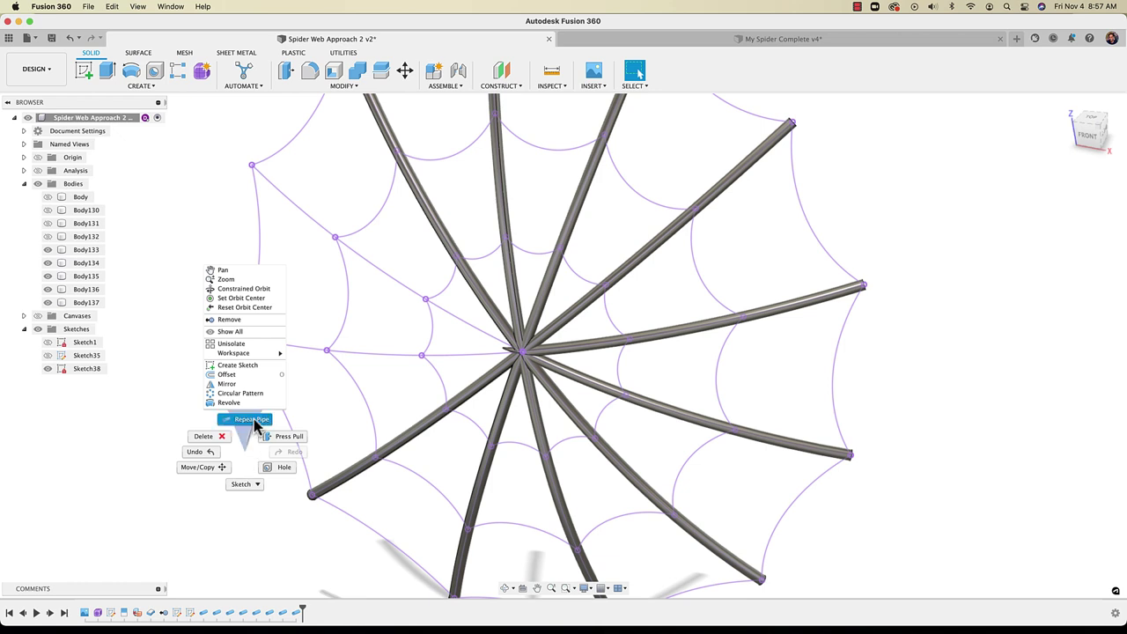
click(253, 420)
click(347, 353)
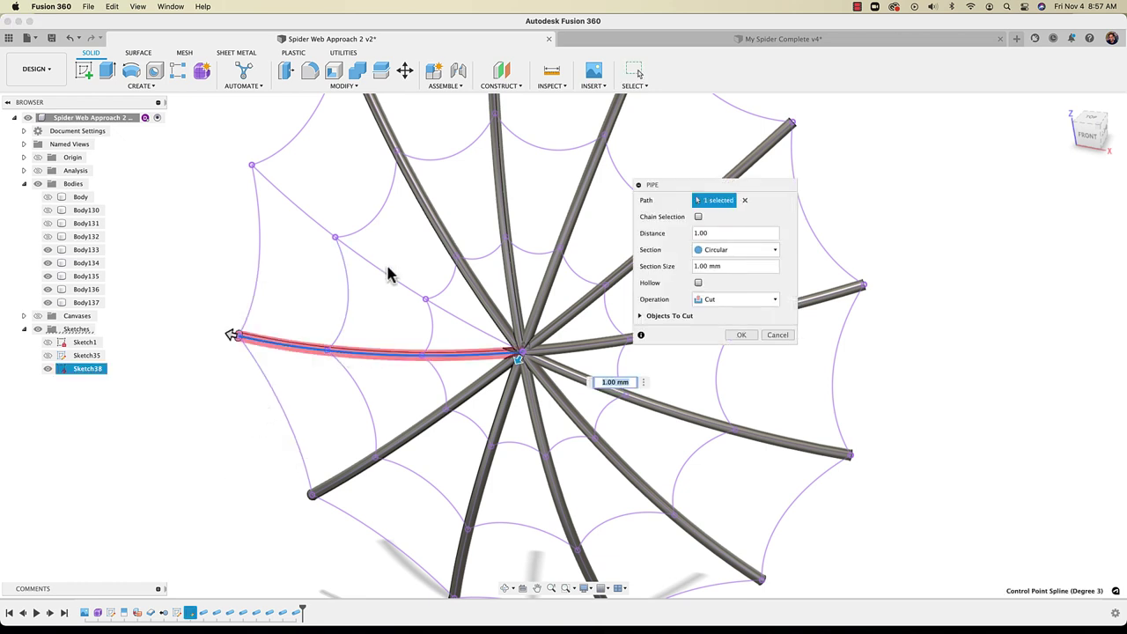
click(390, 278)
click(735, 300)
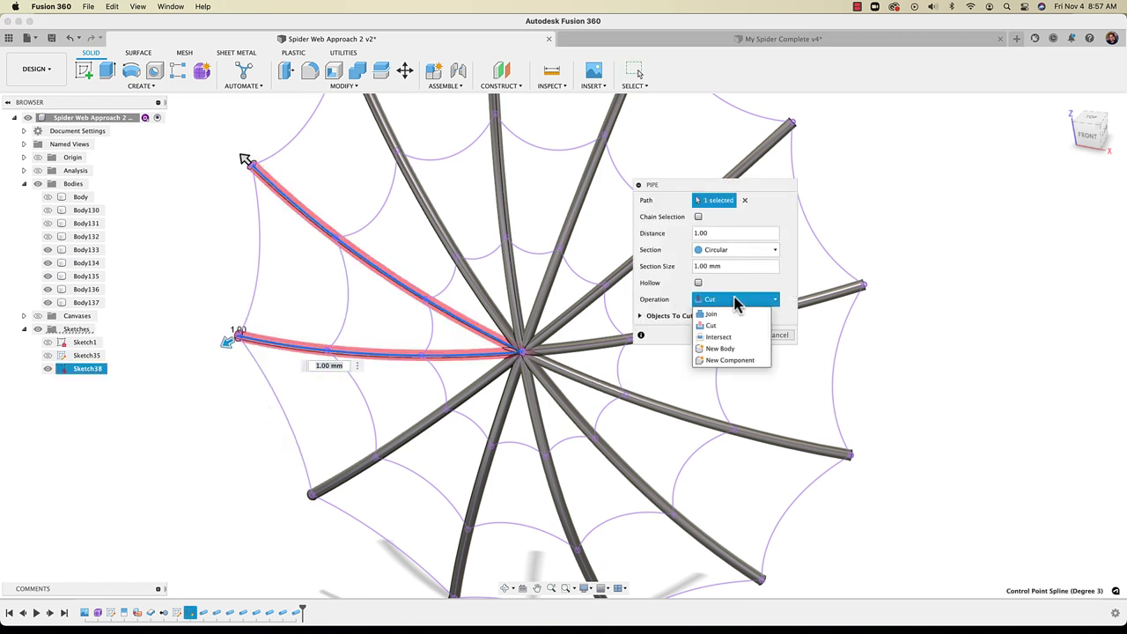
click(727, 349)
scroll(461, 390, down, 5)
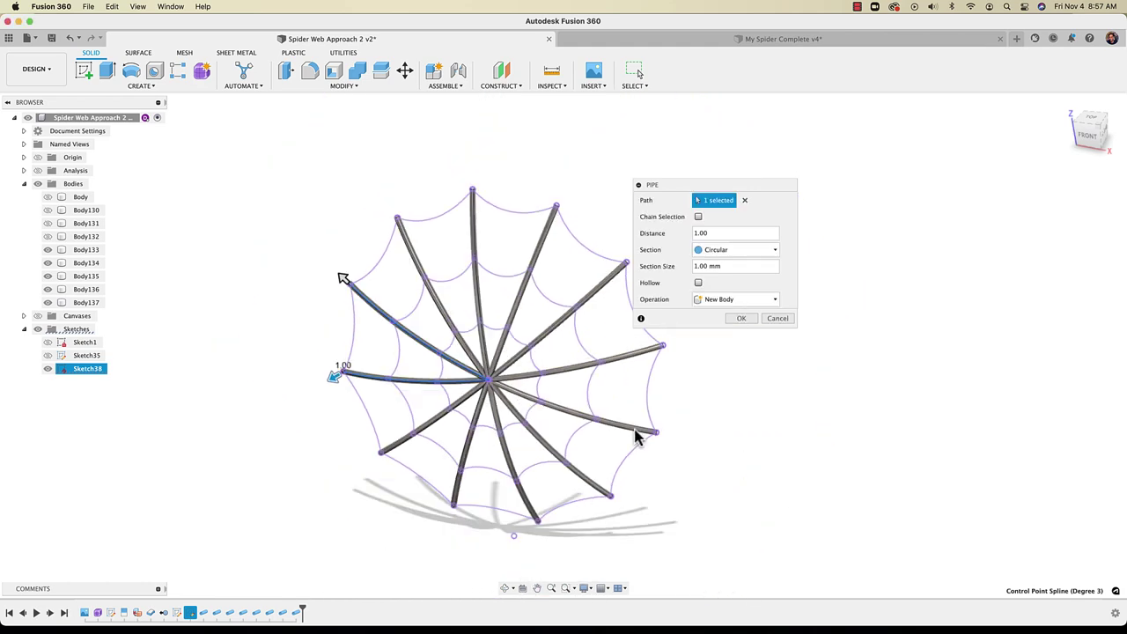
click(741, 318)
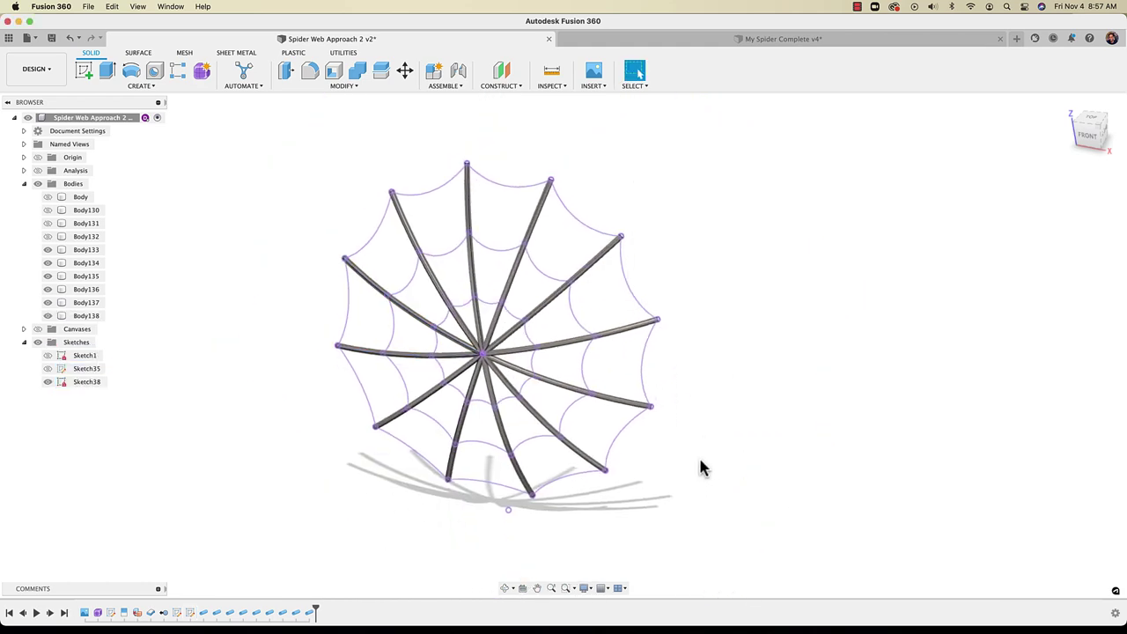
Hide the projected web sketch Sketch38 so only the spoke pipes are displayed
shift+middle_drag(699, 465, 695, 442)
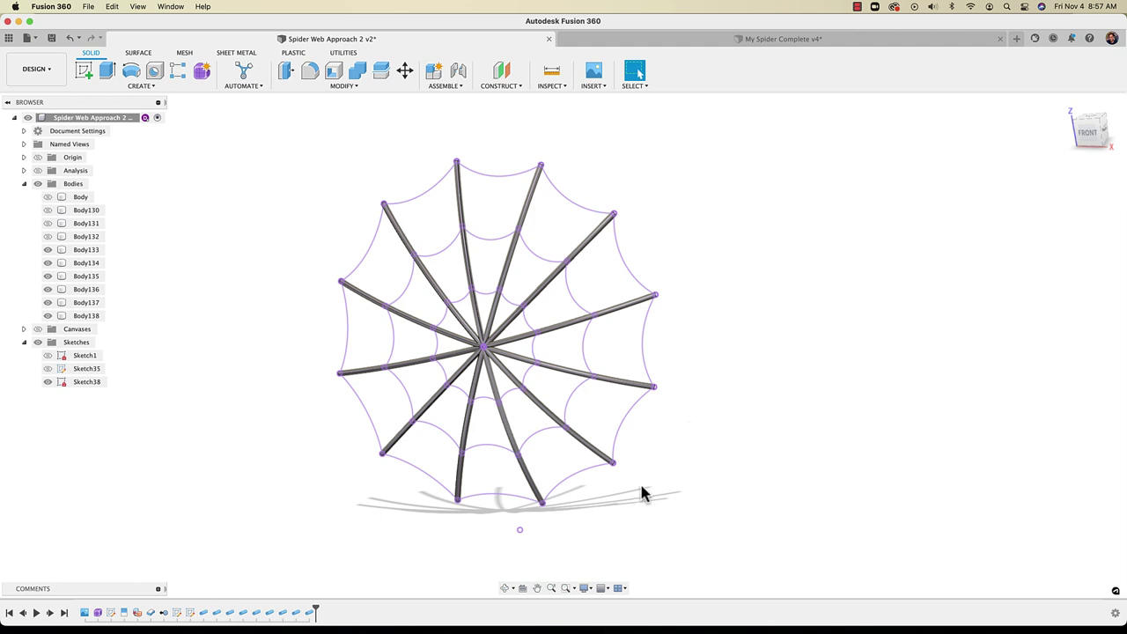
shift+middle_drag(378, 452, 780, 360)
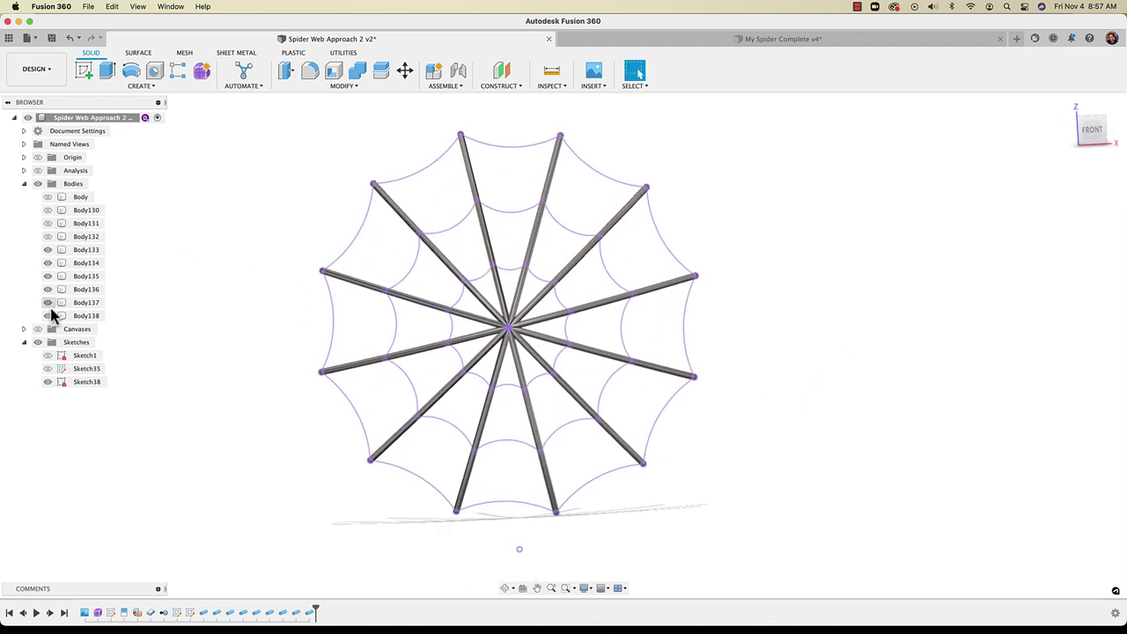
click(47, 381)
shift+middle_drag(101, 384, 105, 397)
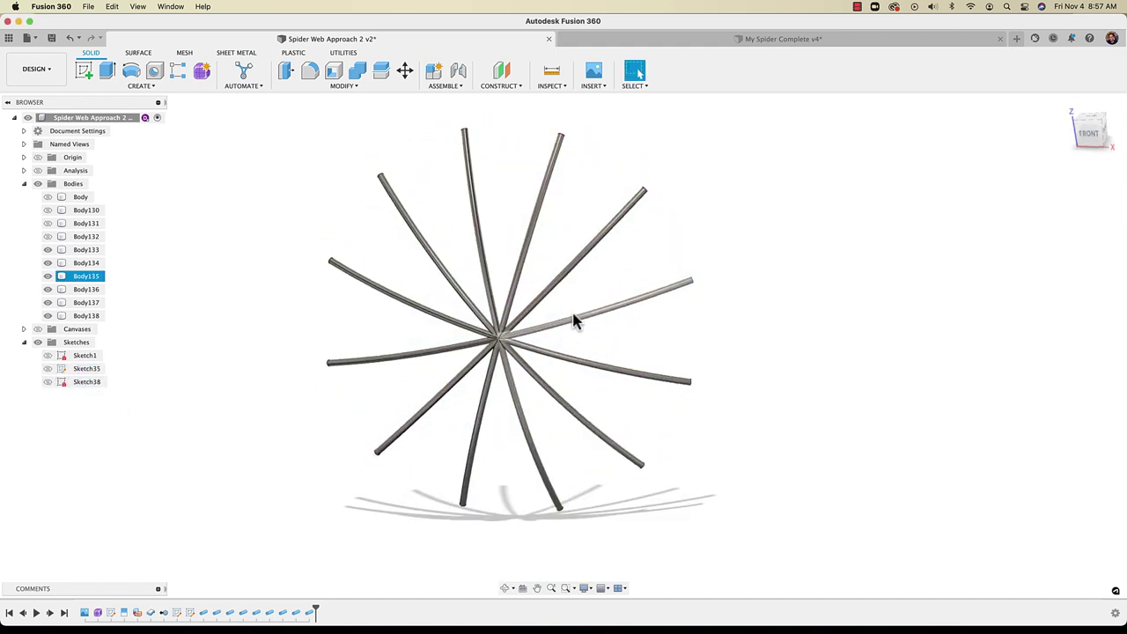
mouse_move(698, 397)
shift+middle_down()
mouse_move(684, 397)
mouse_move(682, 411)
mouse_move(691, 402)
shift+middle_up()
Show the three ring pipe bodies, Body130, Body131 and Body132, together with the spokes, keeping the bowl hidden
click(48, 237)
click(49, 224)
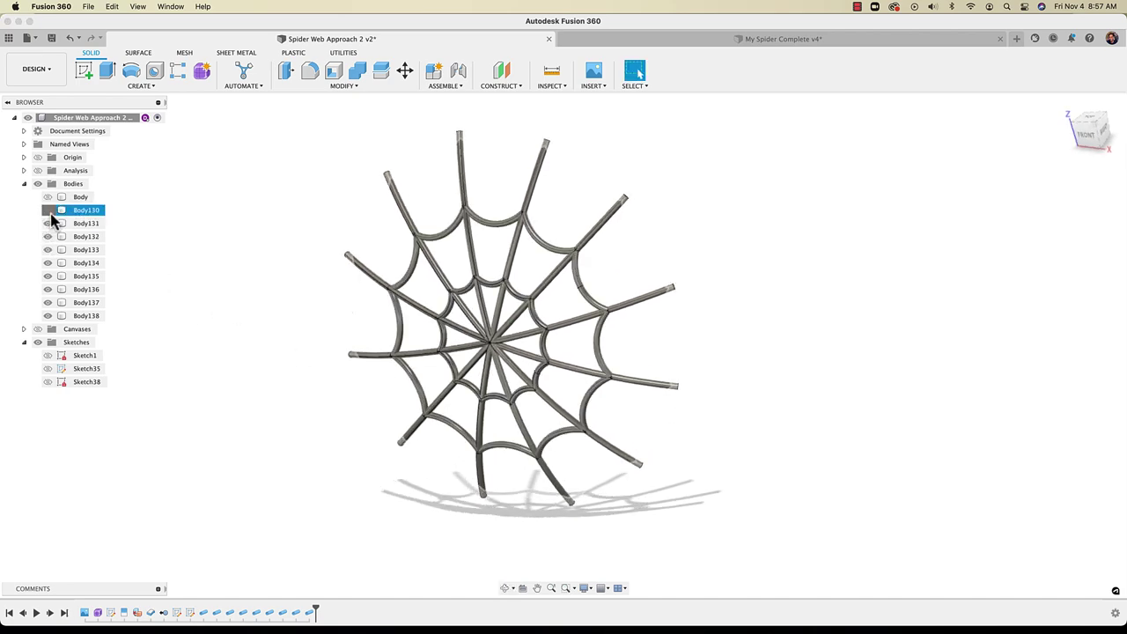
click(48, 198)
click(48, 199)
shift+middle_drag(62, 220, 257, 340)
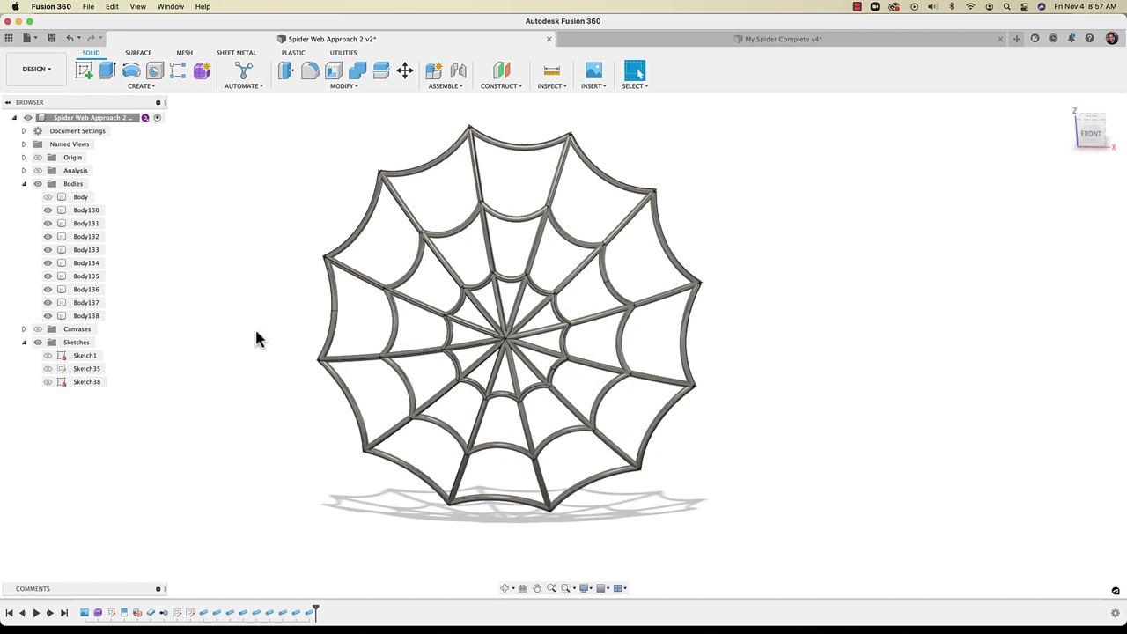
Combine all nine ring and spoke pipes with the Join operation, using Body138 as the target and the other eight as tools
click(311, 87)
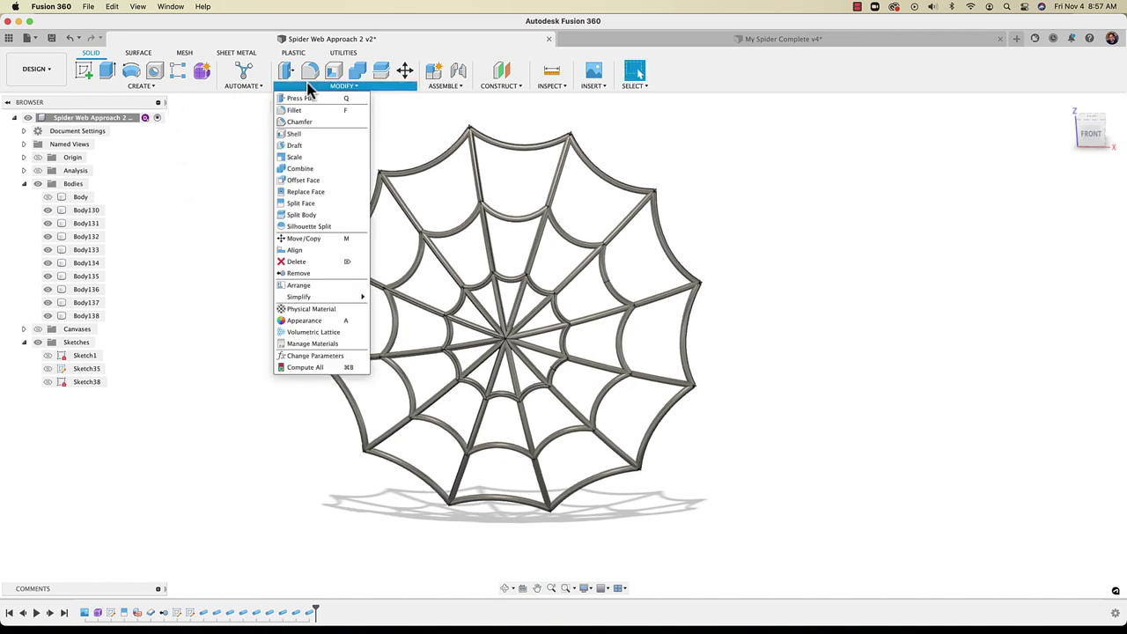
click(299, 168)
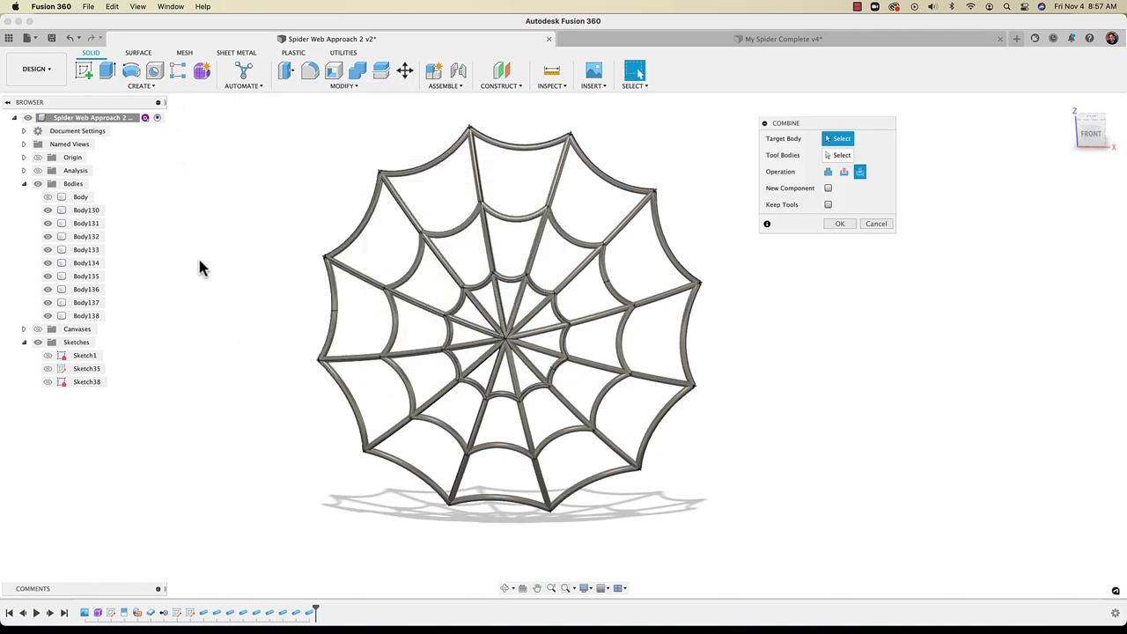
click(87, 316)
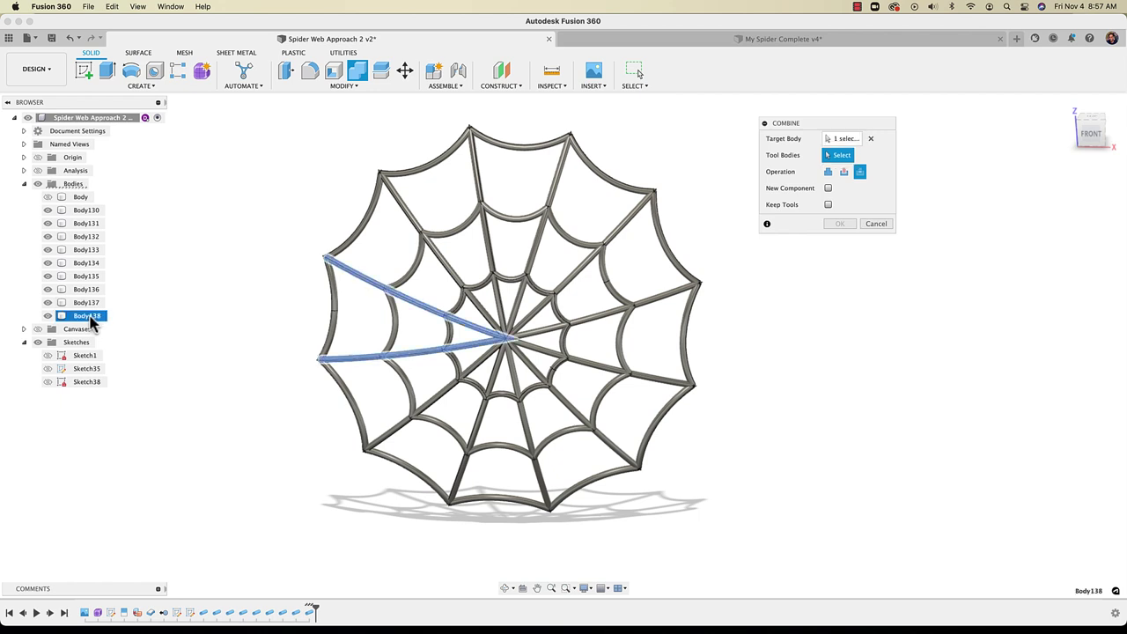
click(87, 301)
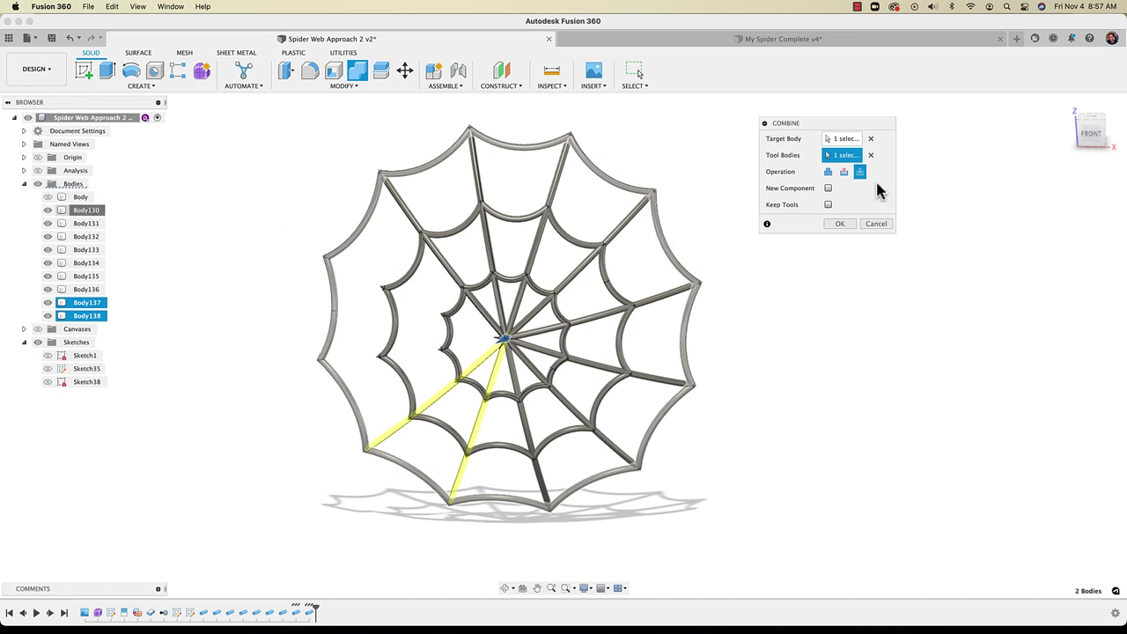
click(829, 174)
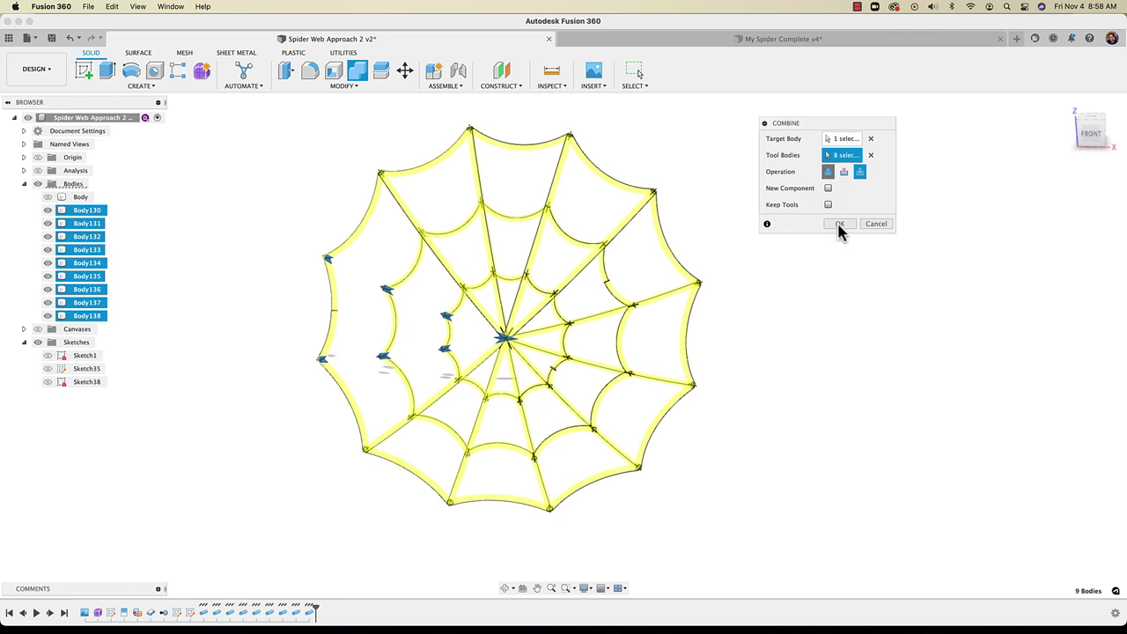
click(839, 225)
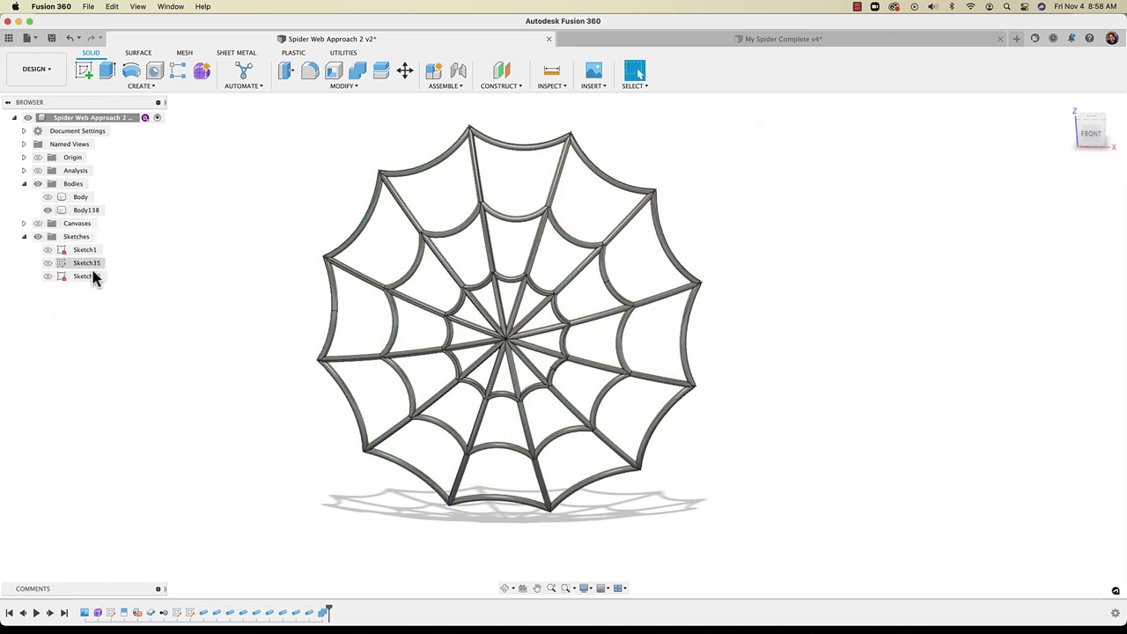
Check the joined web body and the bowl by switching the visibility of each off and on
click(48, 210)
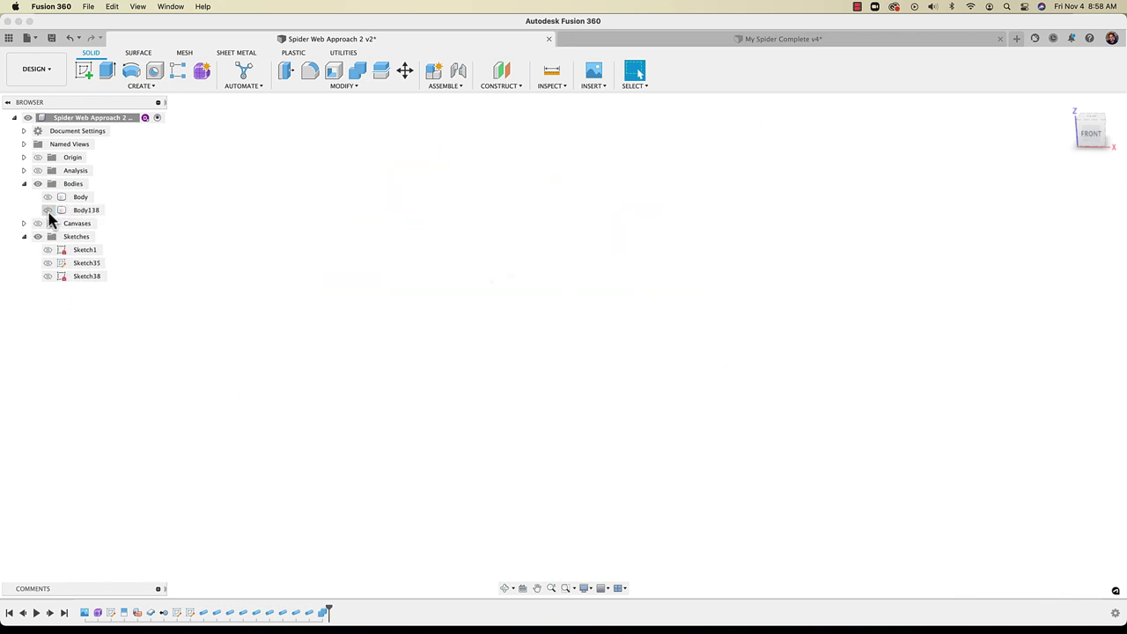
click(47, 209)
click(49, 197)
click(49, 198)
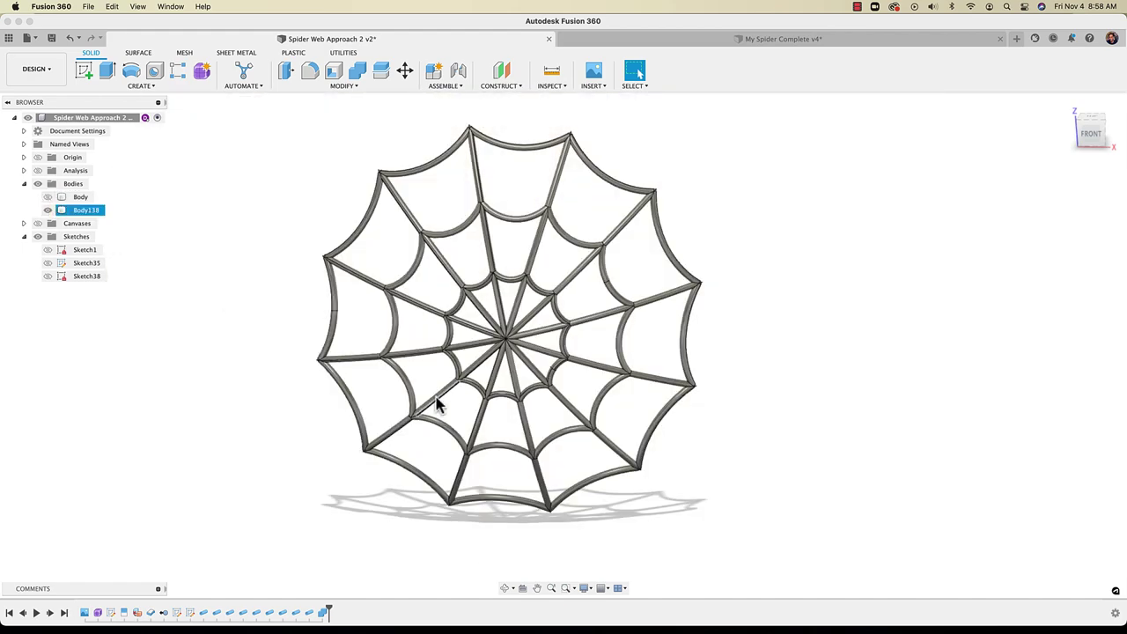
shift+middle_drag(440, 402, 428, 307)
Show the bowl together with the web and examine from several sides how the pipes sit on the curved surface
click(47, 197)
scroll(428, 317, up, 2)
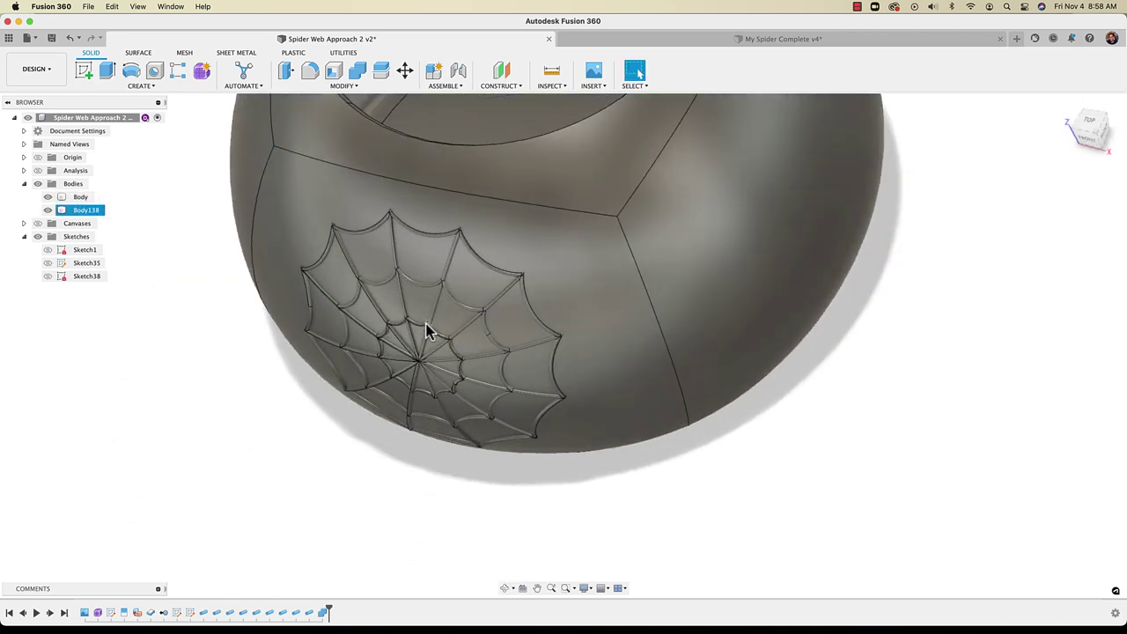
click(48, 198)
shift+middle_drag(301, 320, 853, 395)
click(47, 197)
shift+middle_drag(495, 347, 619, 440)
click(583, 319)
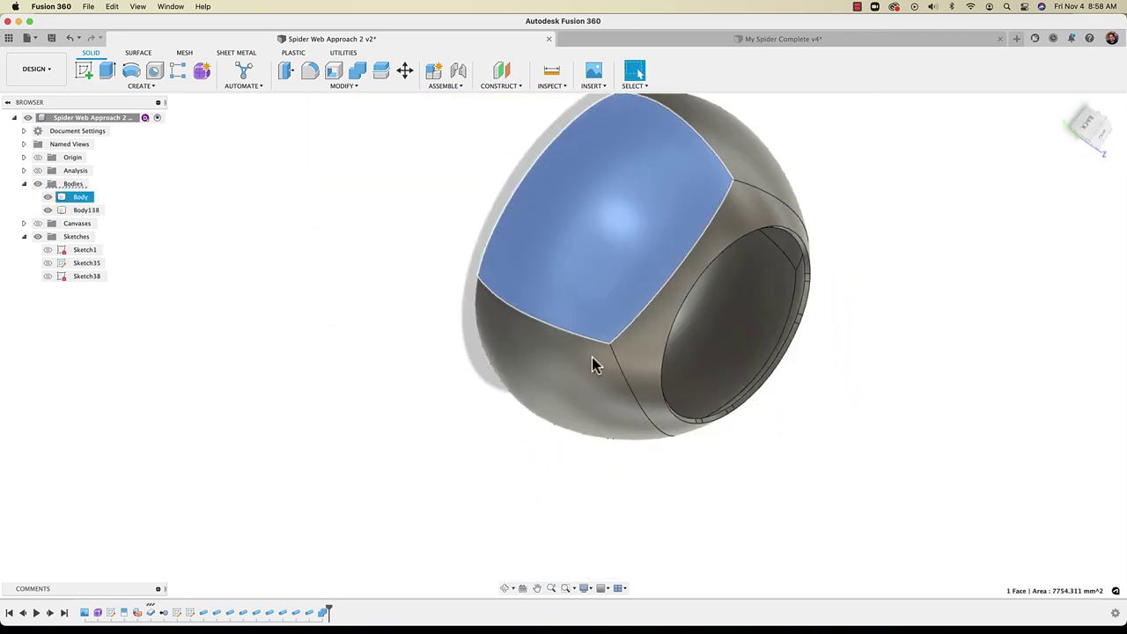
click(647, 517)
shift+middle_drag(647, 518, 516, 420)
scroll(688, 324, up, 5)
shift+middle_drag(688, 324, 308, 397)
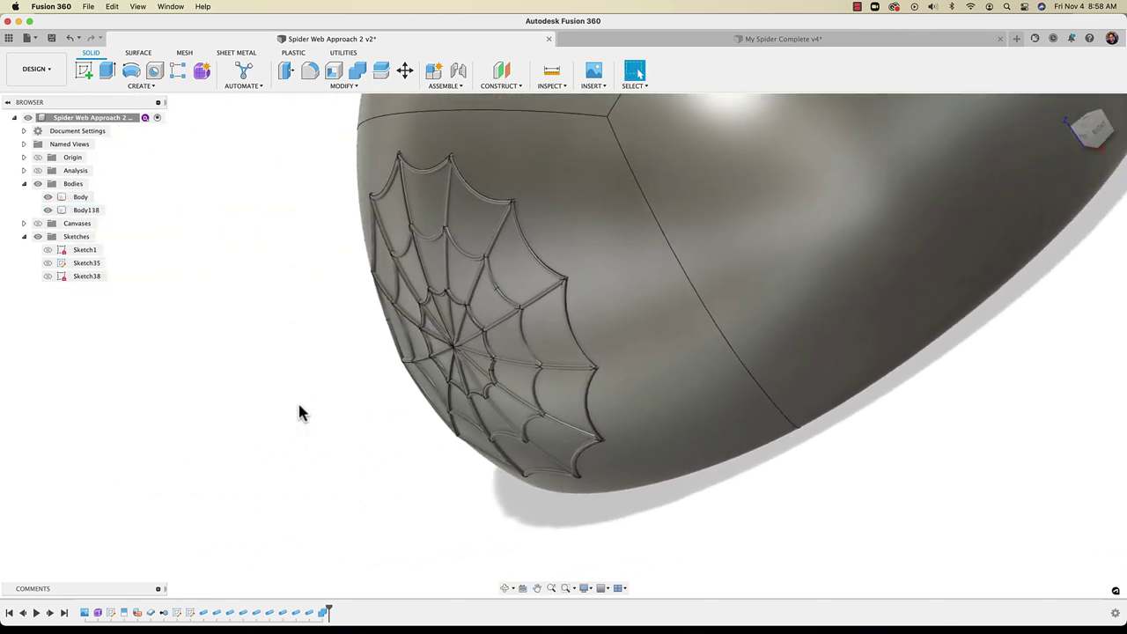
scroll(299, 410, down, 3)
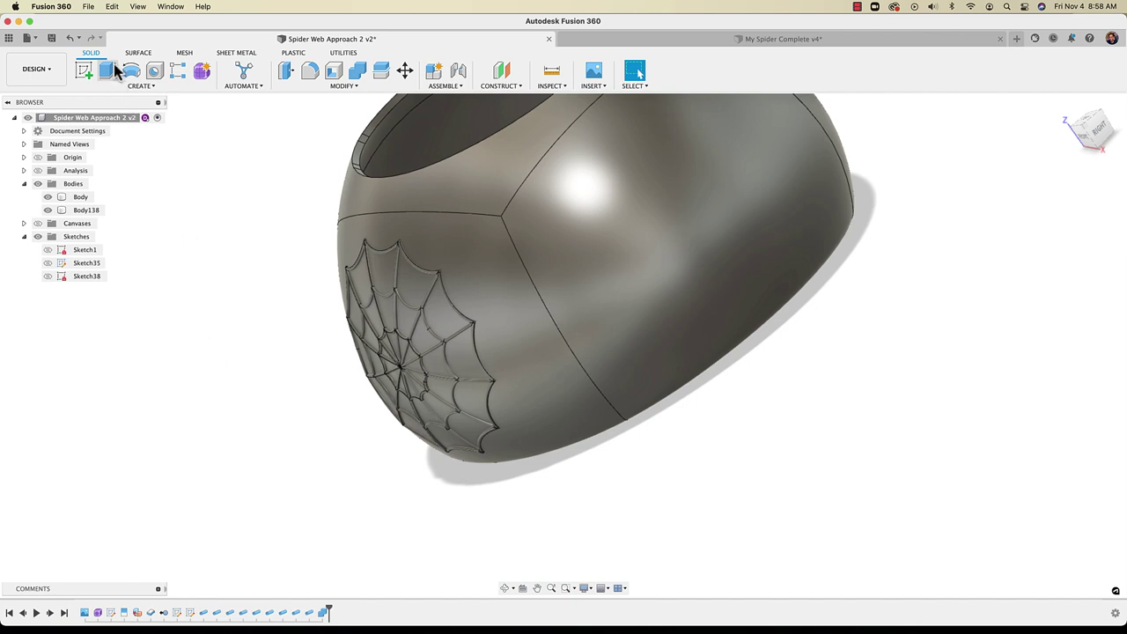
Examine the raised web on the bowl's front face from below and from the front
click(142, 55)
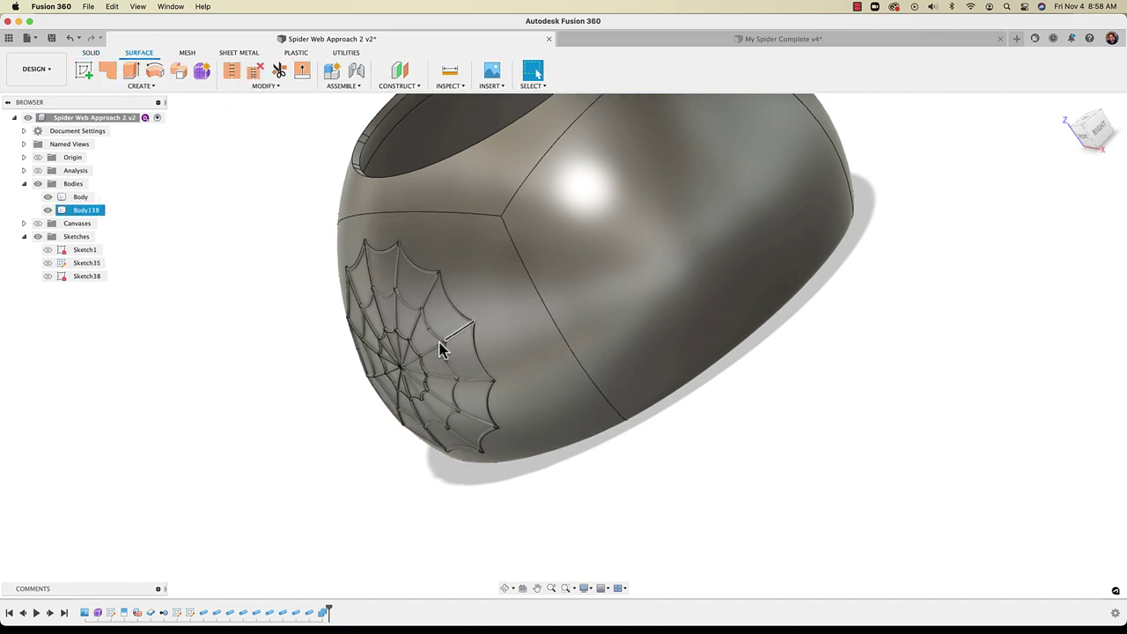
click(92, 53)
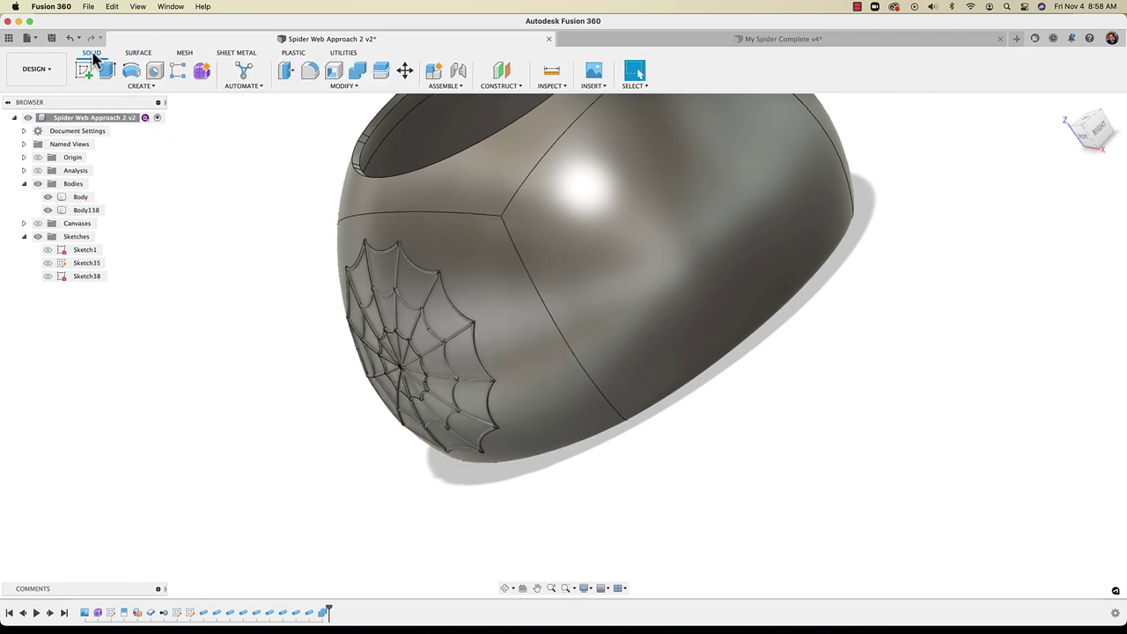
shift+middle_drag(269, 213, 368, 369)
click(372, 370)
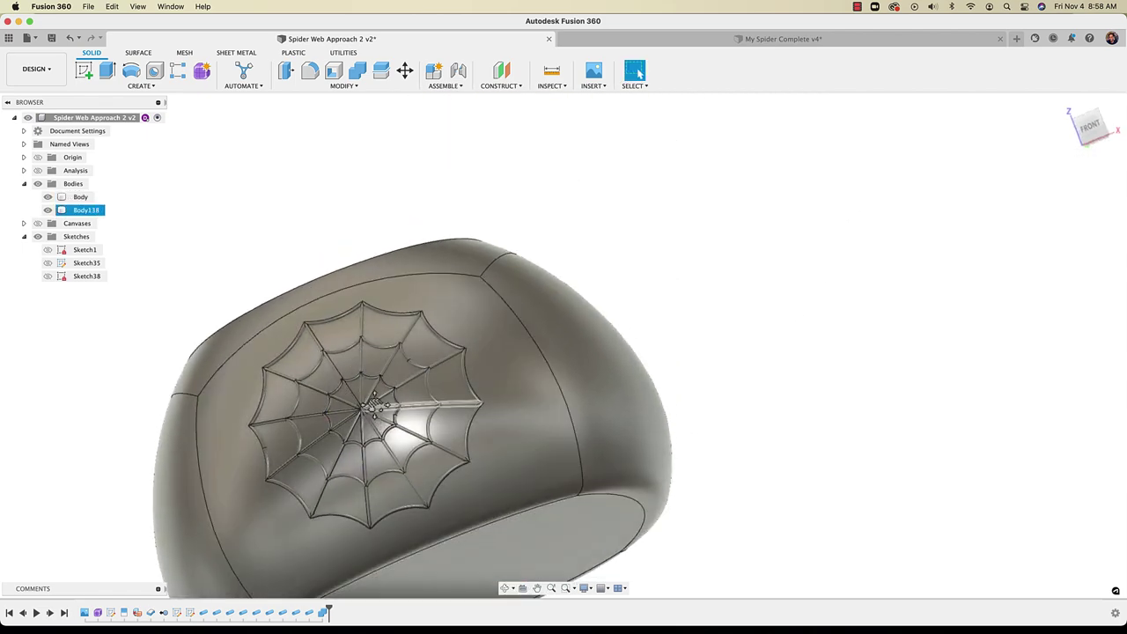
shift+middle_drag(372, 423, 533, 332)
middle_drag(611, 275, 555, 351)
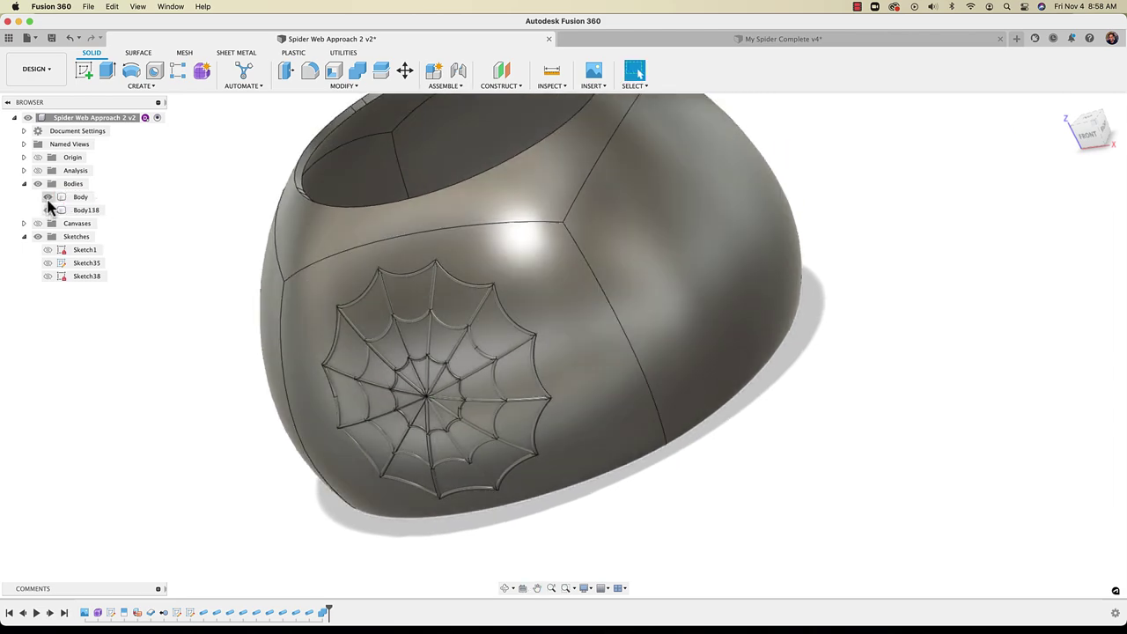
Hide the bowl and inspect the pipe intersections around the web's centre up close
click(49, 198)
middle_drag(200, 374, 226, 339)
scroll(445, 420, up, 4)
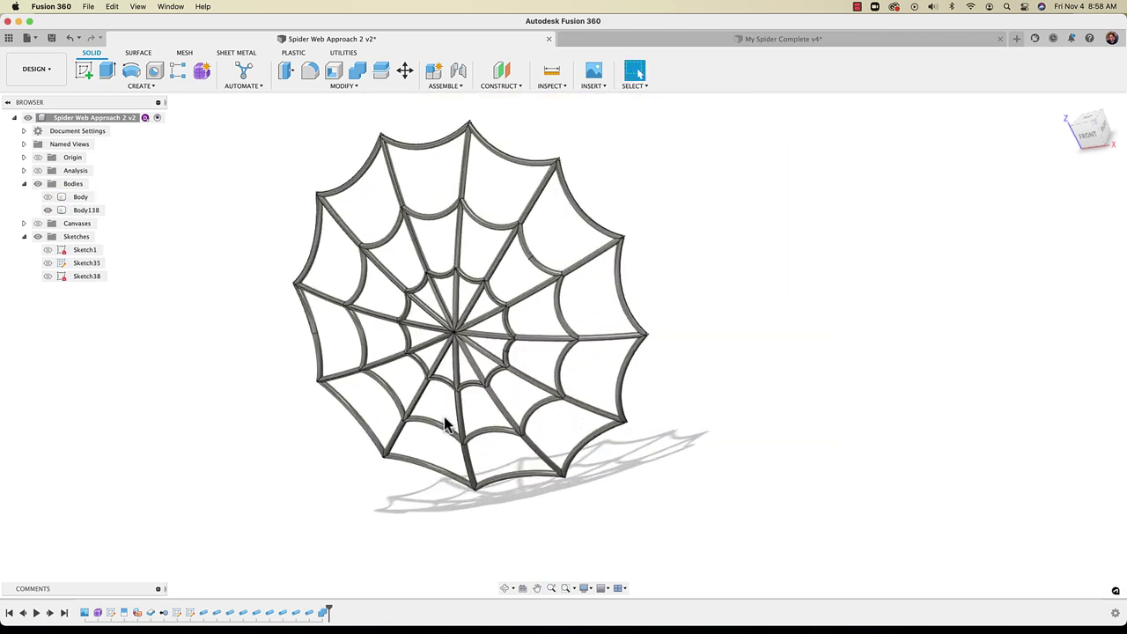
shift+middle_drag(444, 420, 457, 388)
scroll(463, 370, up, 5)
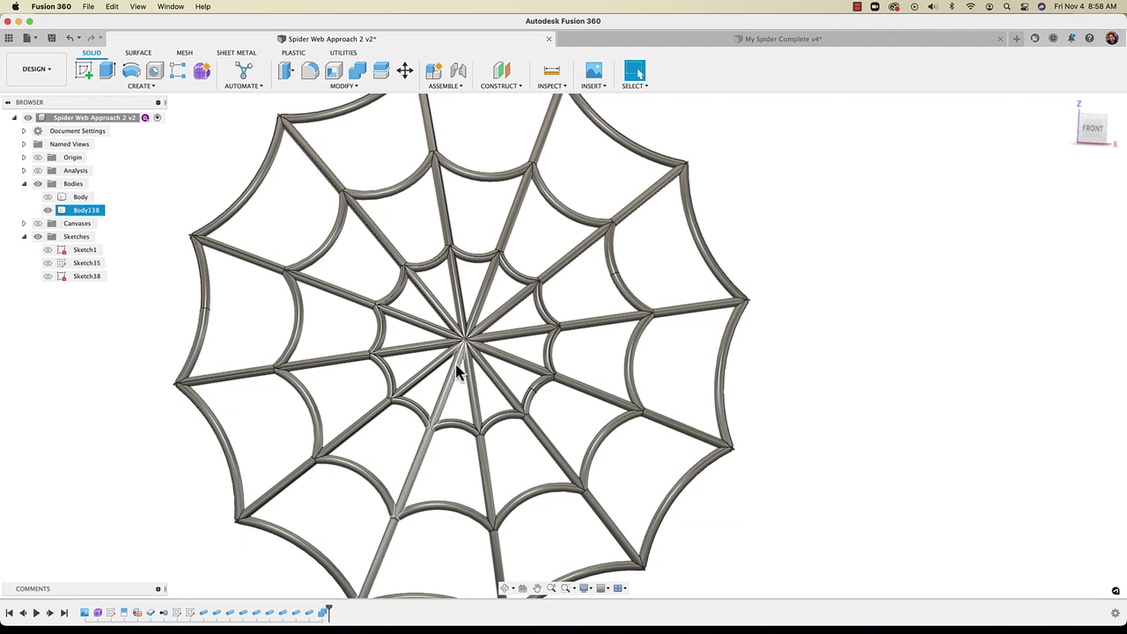
scroll(458, 362, up, 3)
shift+middle_drag(499, 338, 469, 356)
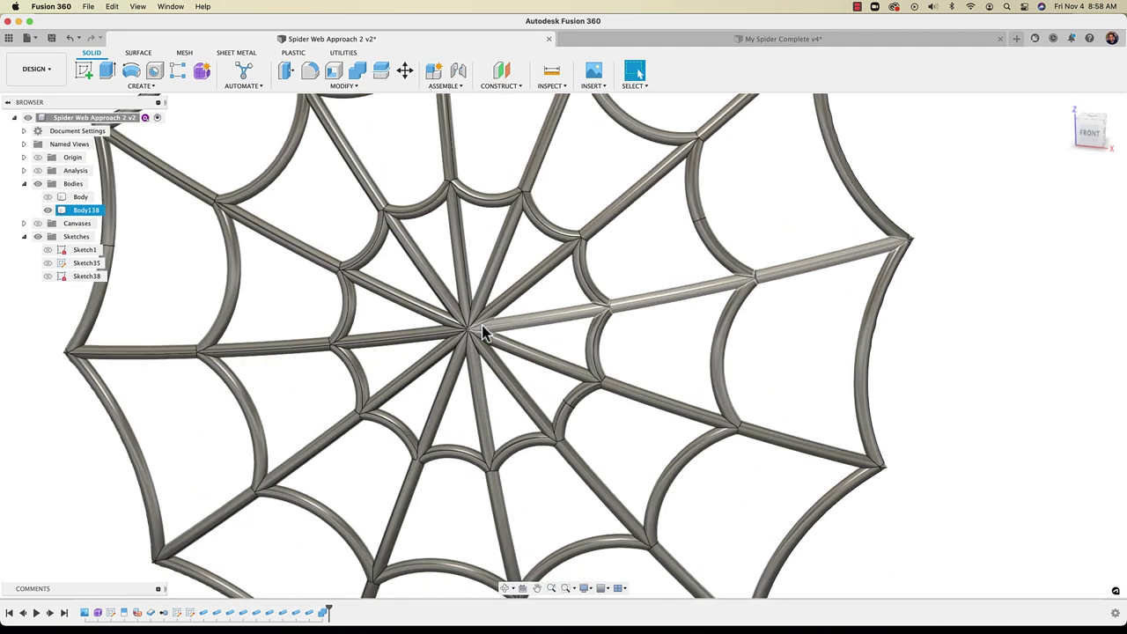
click(249, 381)
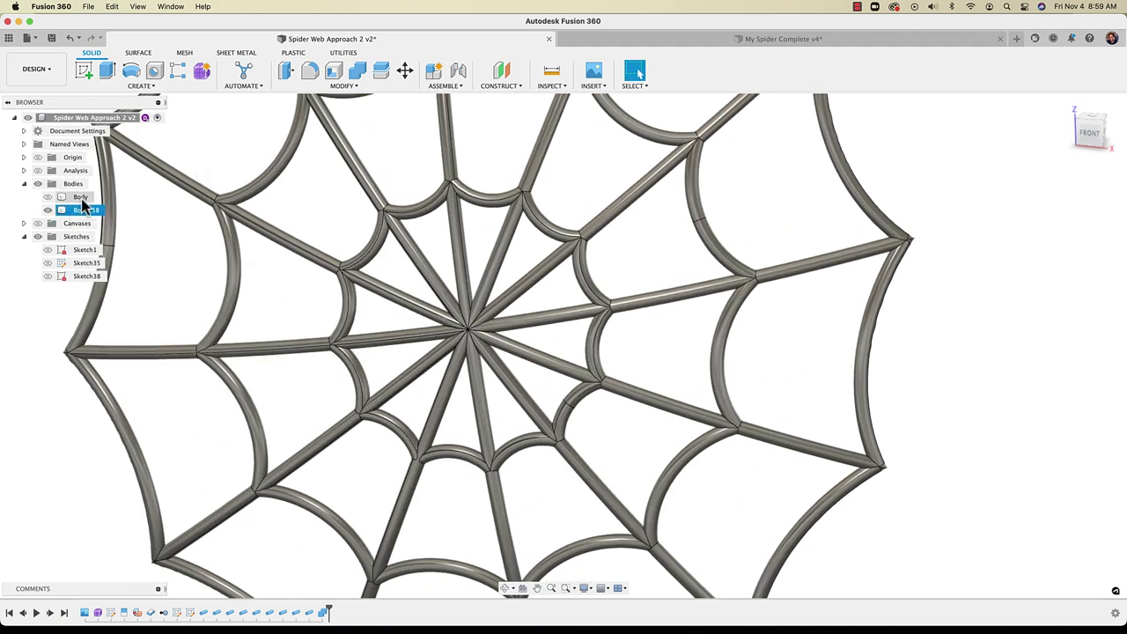
Compare the web with the bowl shown and hidden, and examine the standalone web's curvature from an angle
click(47, 199)
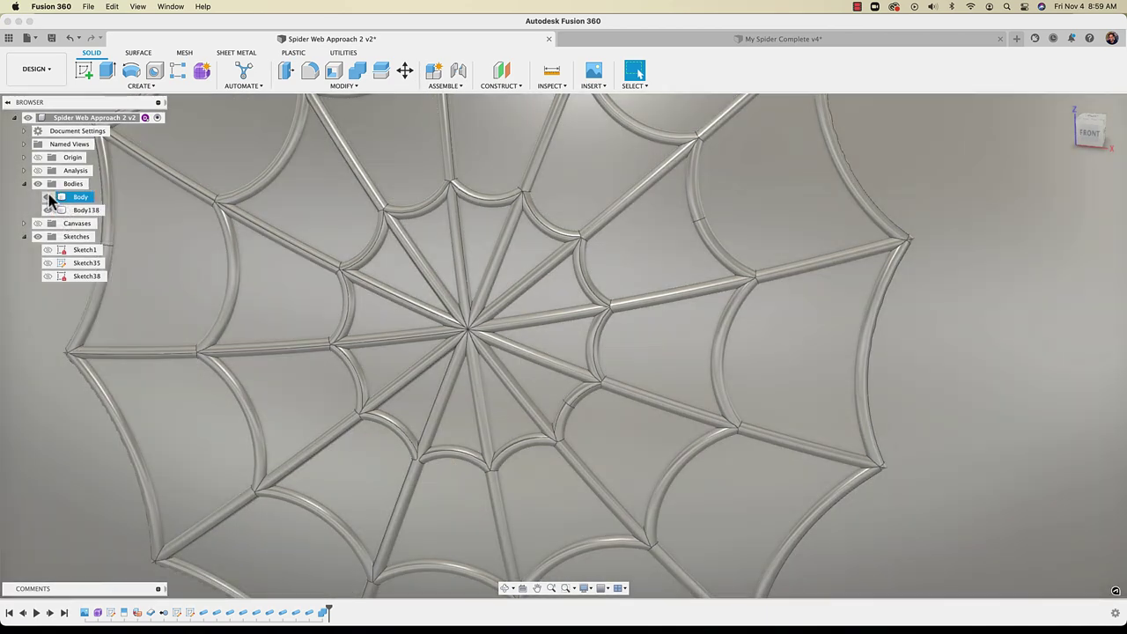
click(48, 200)
scroll(167, 312, down, 5)
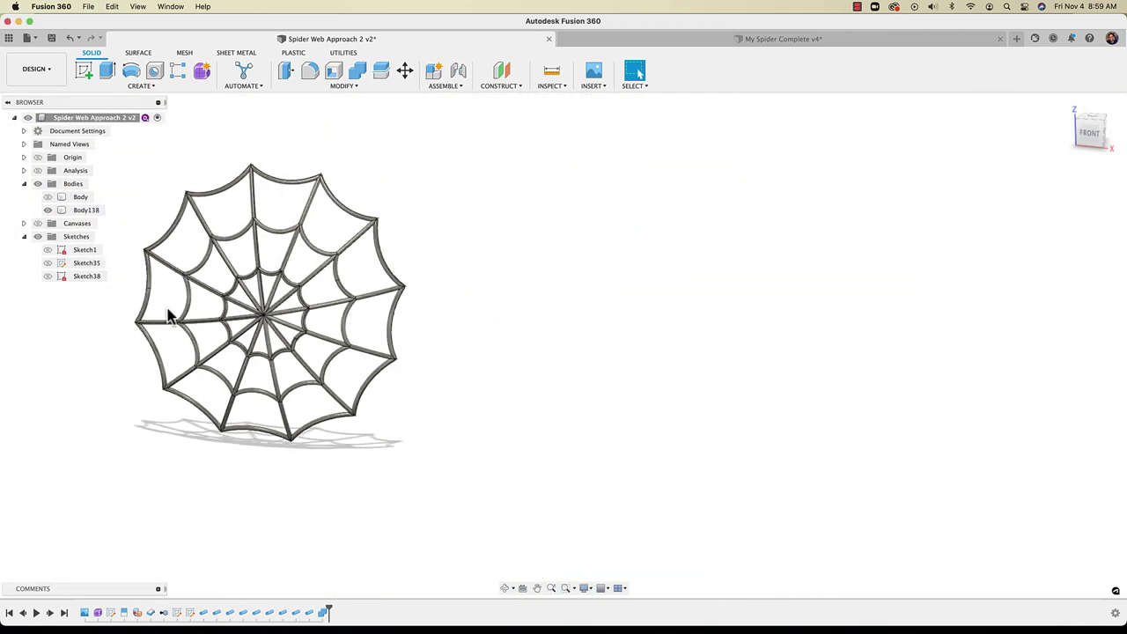
shift+middle_drag(299, 329, 410, 390)
click(398, 352)
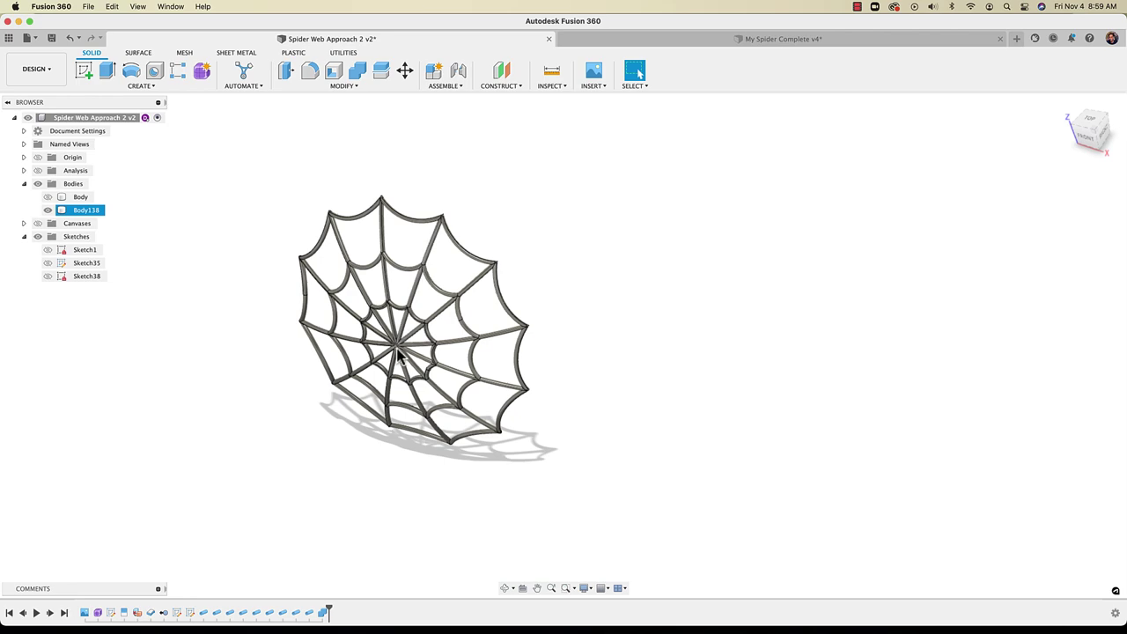
scroll(404, 306, up, 5)
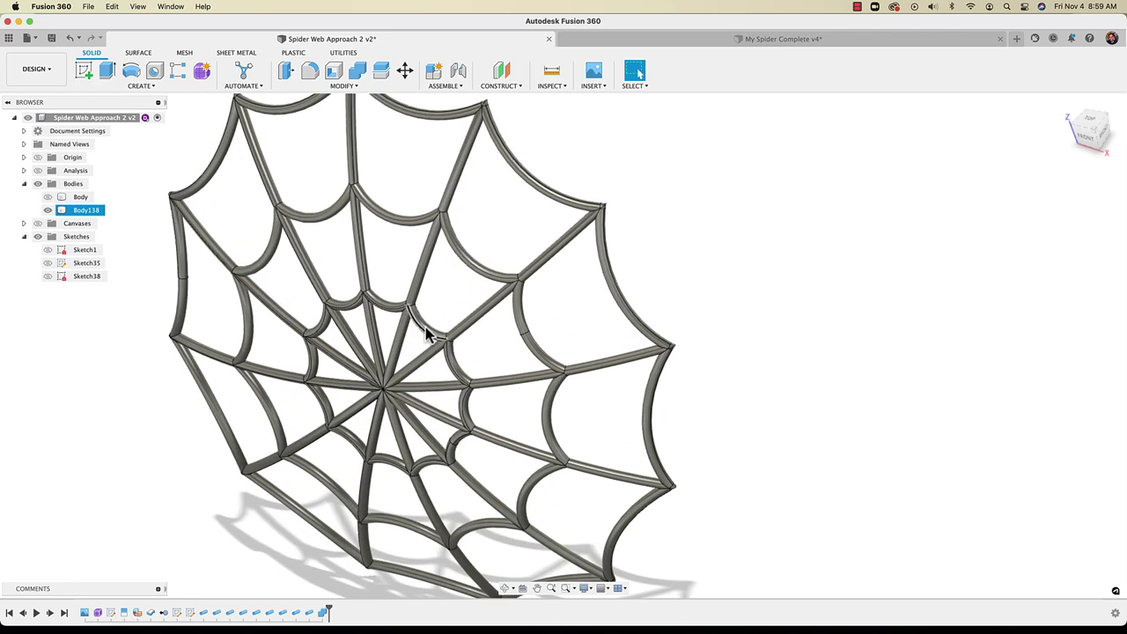
shift+middle_drag(506, 375, 510, 353)
scroll(523, 353, down, 3)
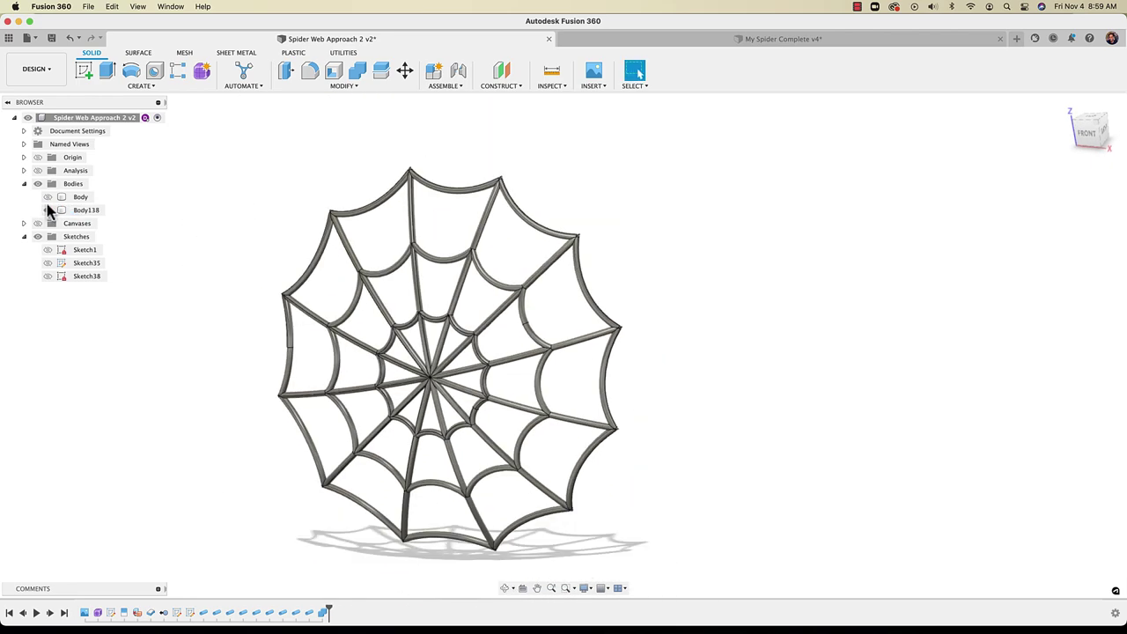
click(48, 198)
click(48, 199)
shift+middle_drag(202, 421, 275, 395)
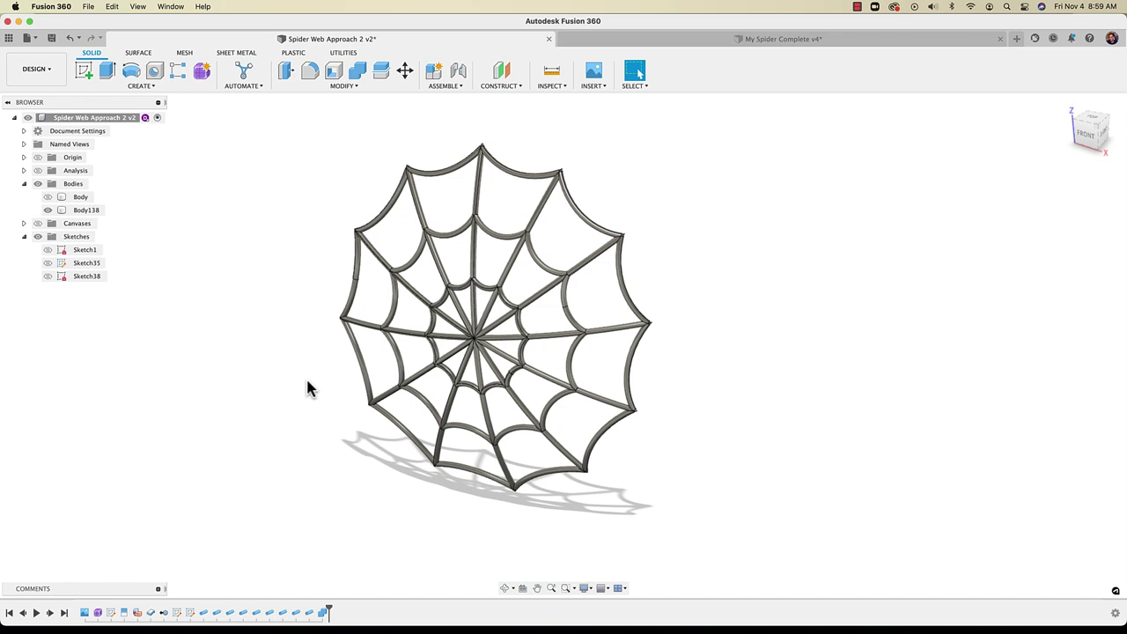
mouse_move(720, 427)
shift+middle_down()
mouse_move(707, 432)
mouse_move(719, 412)
shift+middle_up()
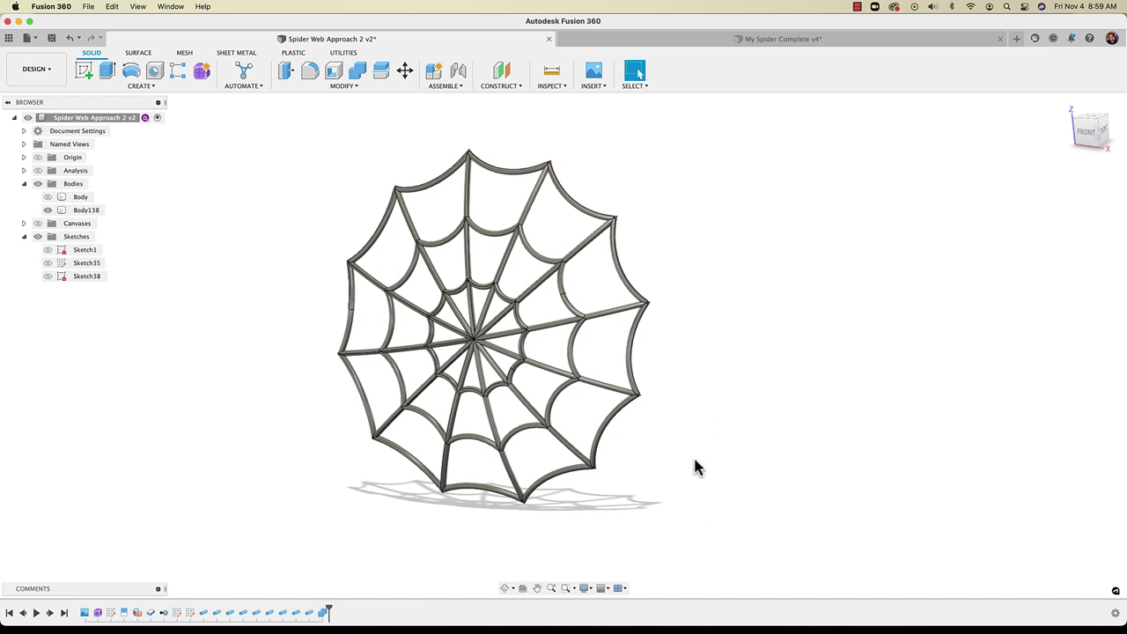
shift+middle_drag(726, 378, 722, 394)
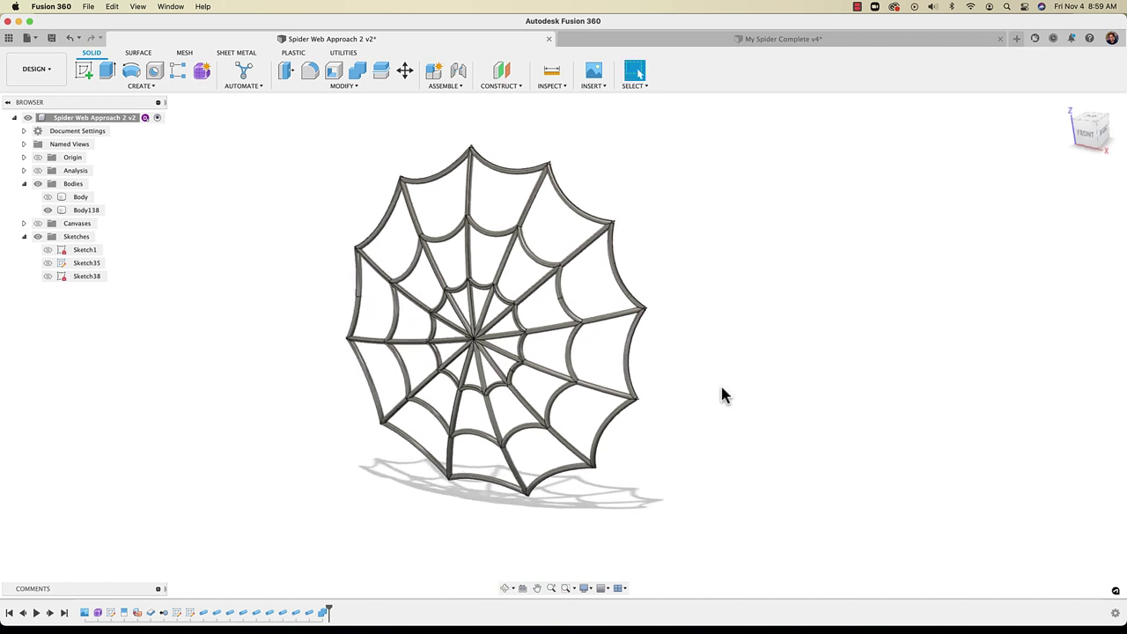